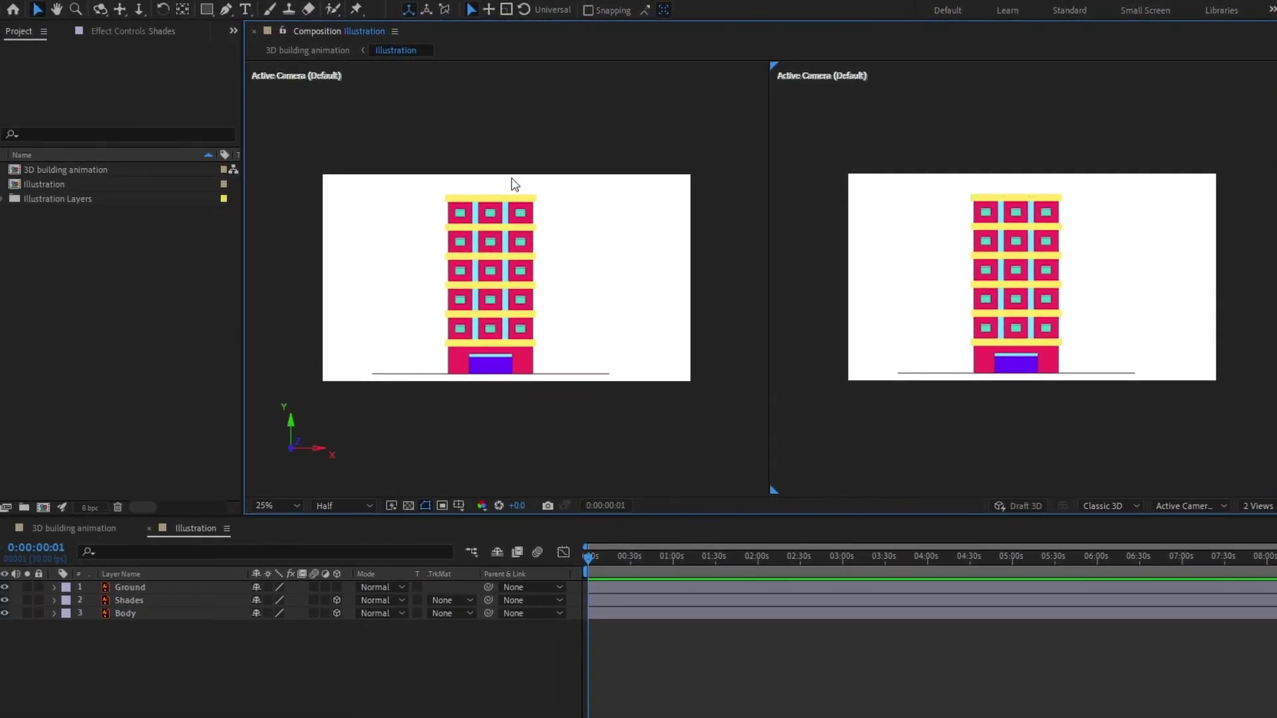
- Switch the first of the two composition views from the active camera to the Top view
click(350, 113)
click(1212, 508)
click(1184, 601)
click(1199, 507)
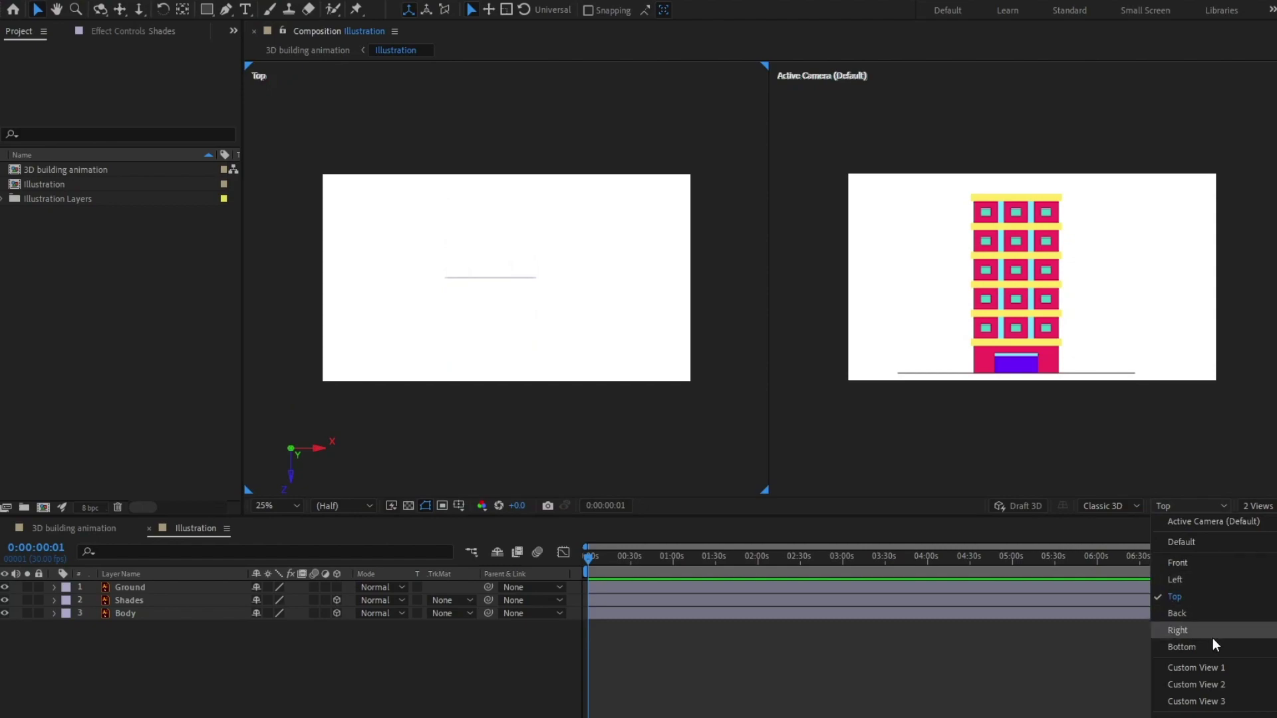
click(1125, 643)
- Try the 4 Views layout in the composition viewer and return to 2 Views
click(1257, 507)
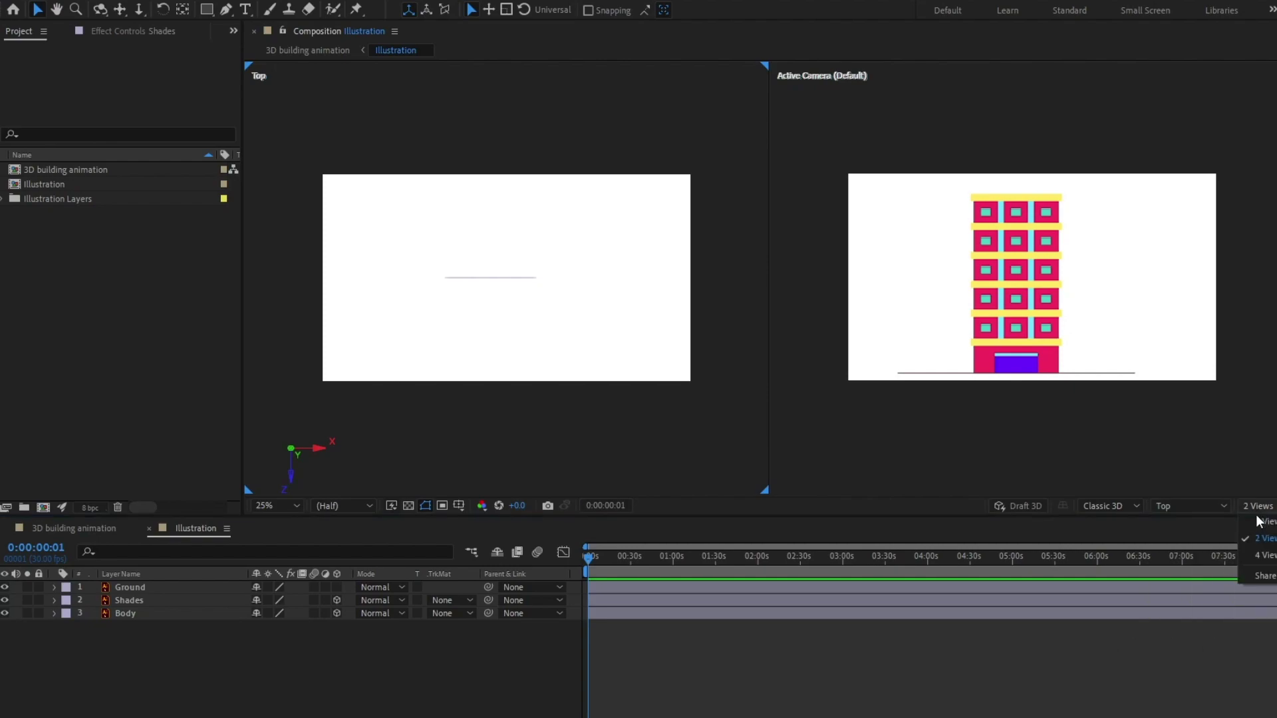
click(1263, 557)
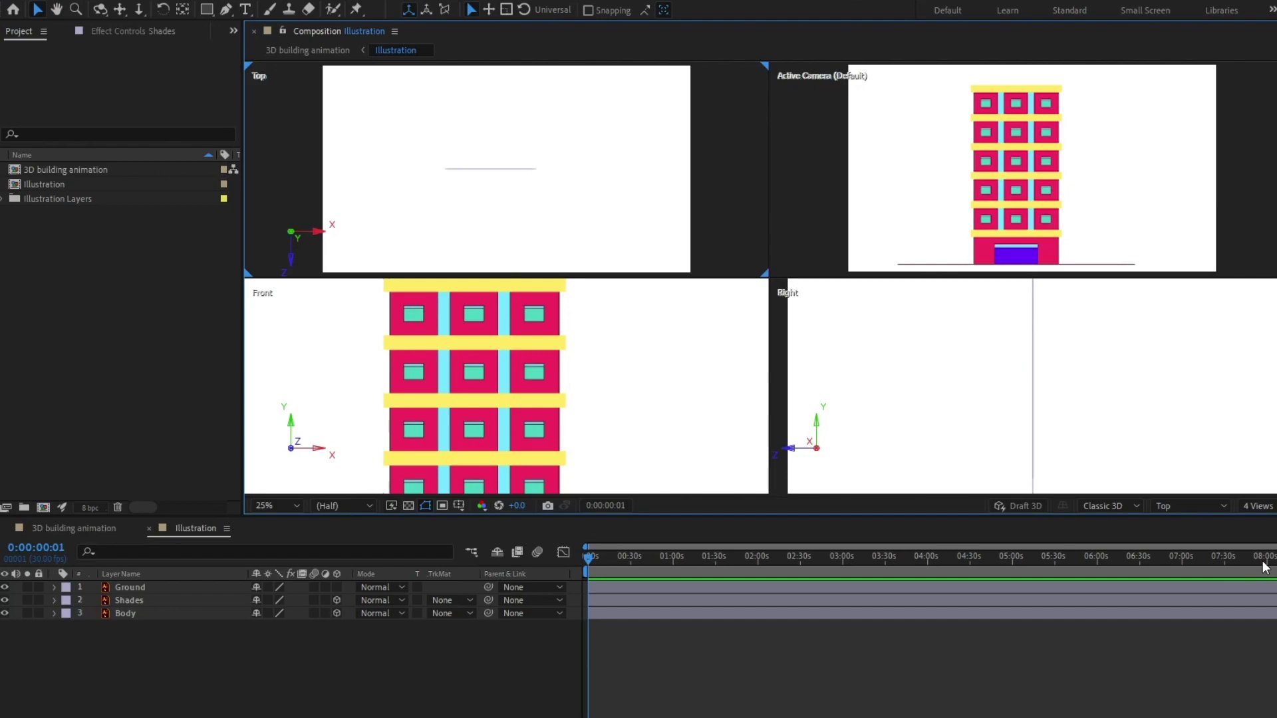
click(1258, 506)
click(1266, 540)
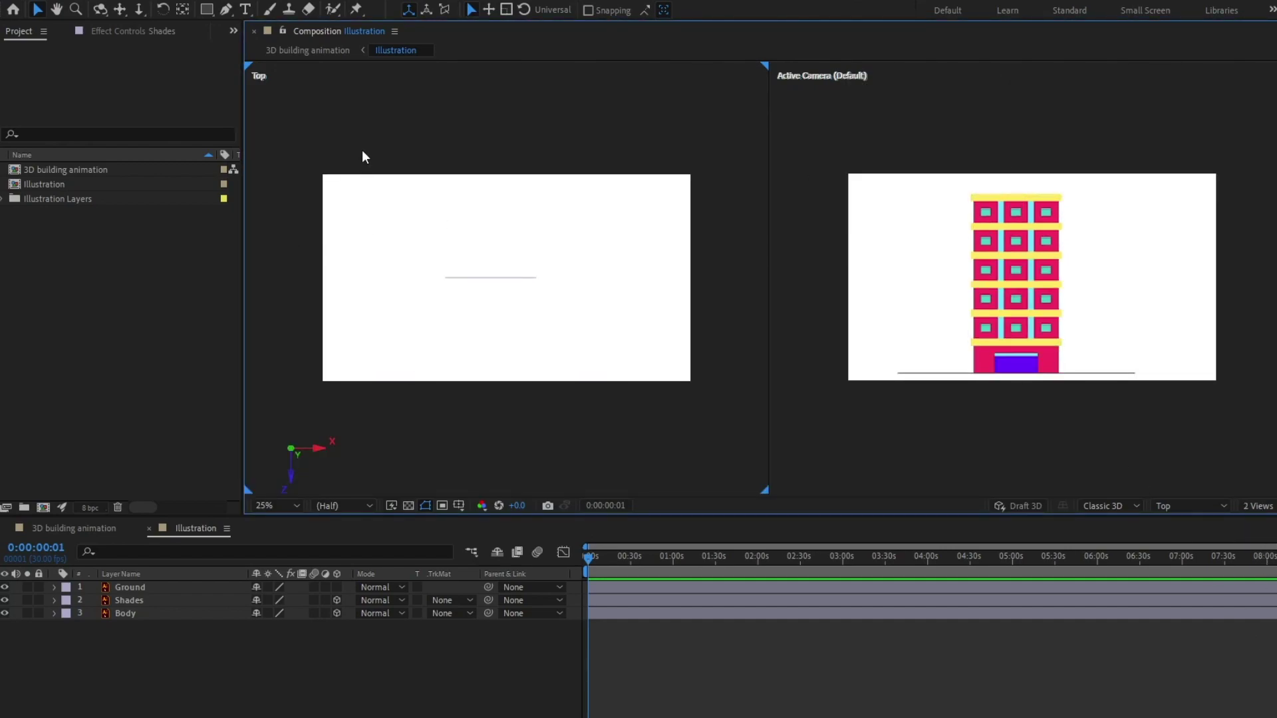
- Hide the Shades layer in the Illustration composition
click(844, 690)
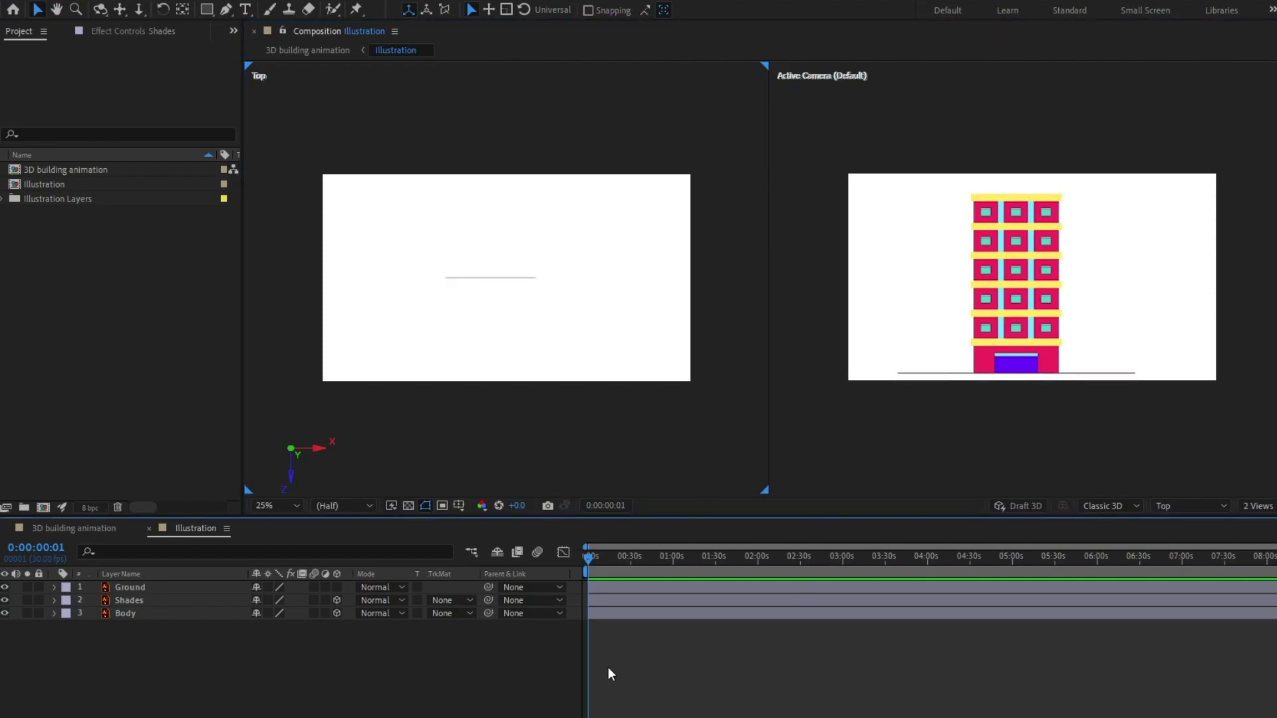
scroll(465, 269, up, 2)
drag(462, 265, 493, 299)
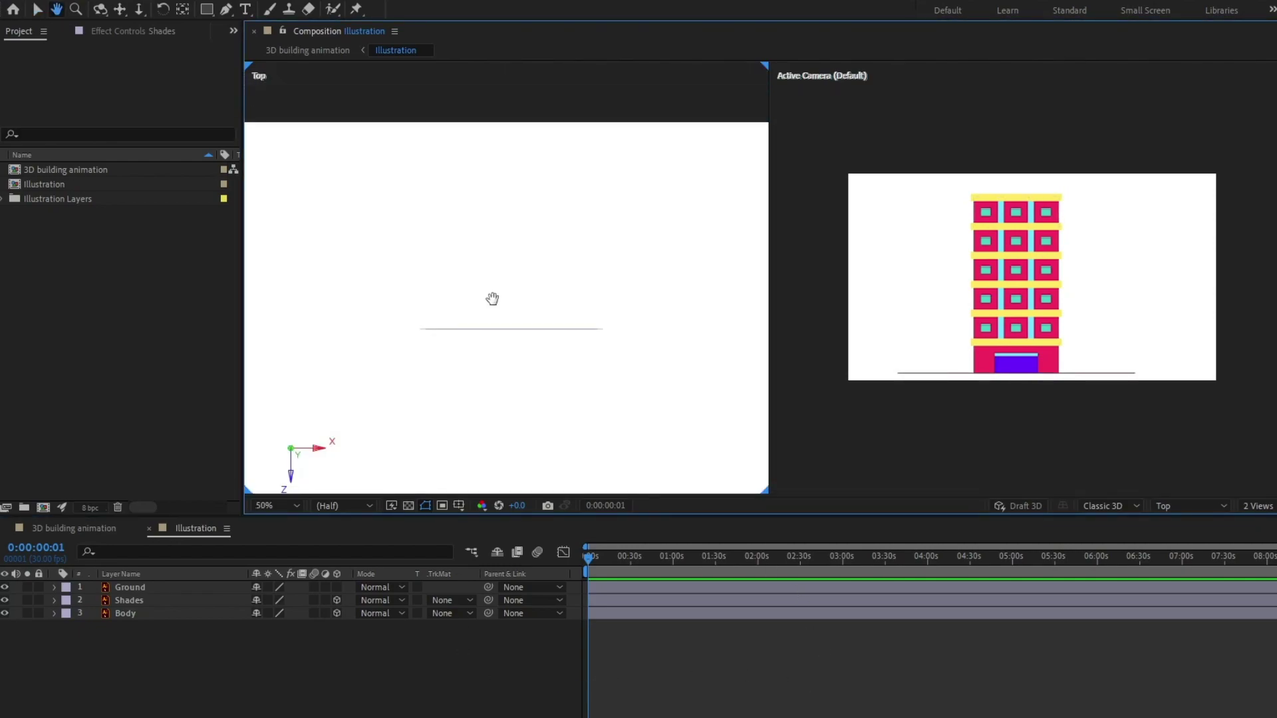
click(169, 616)
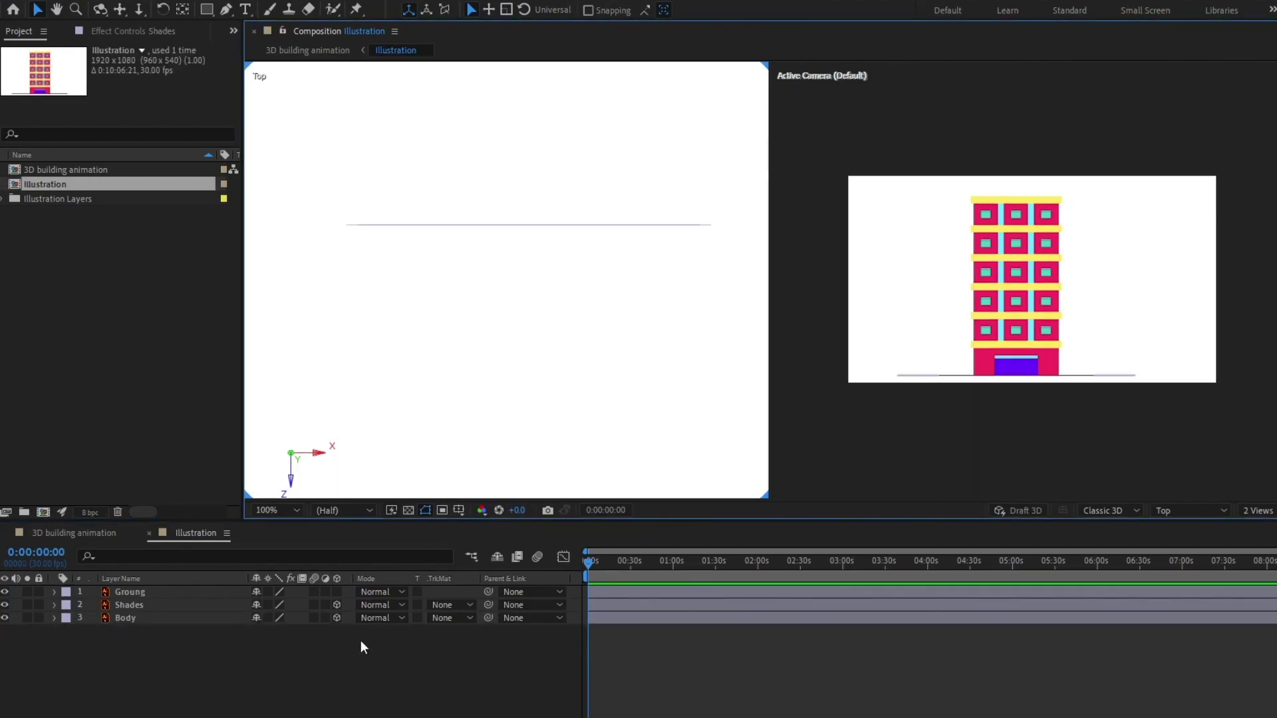
click(126, 605)
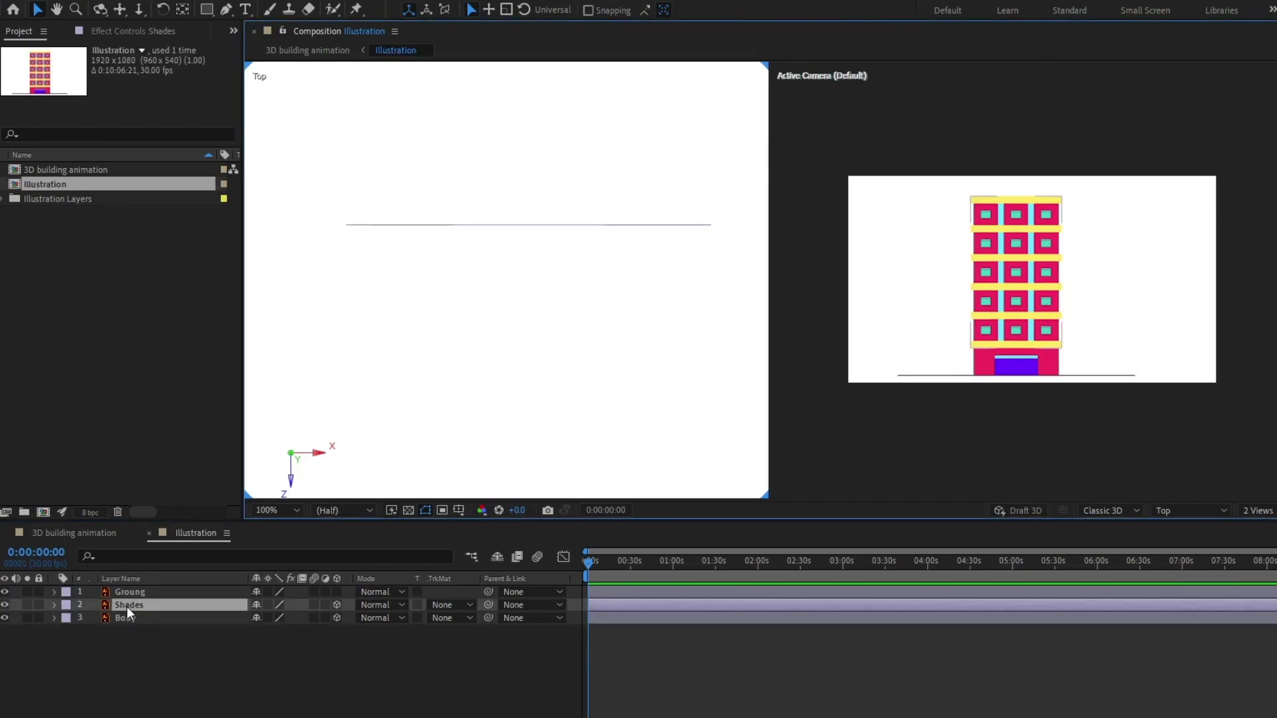
click(5, 605)
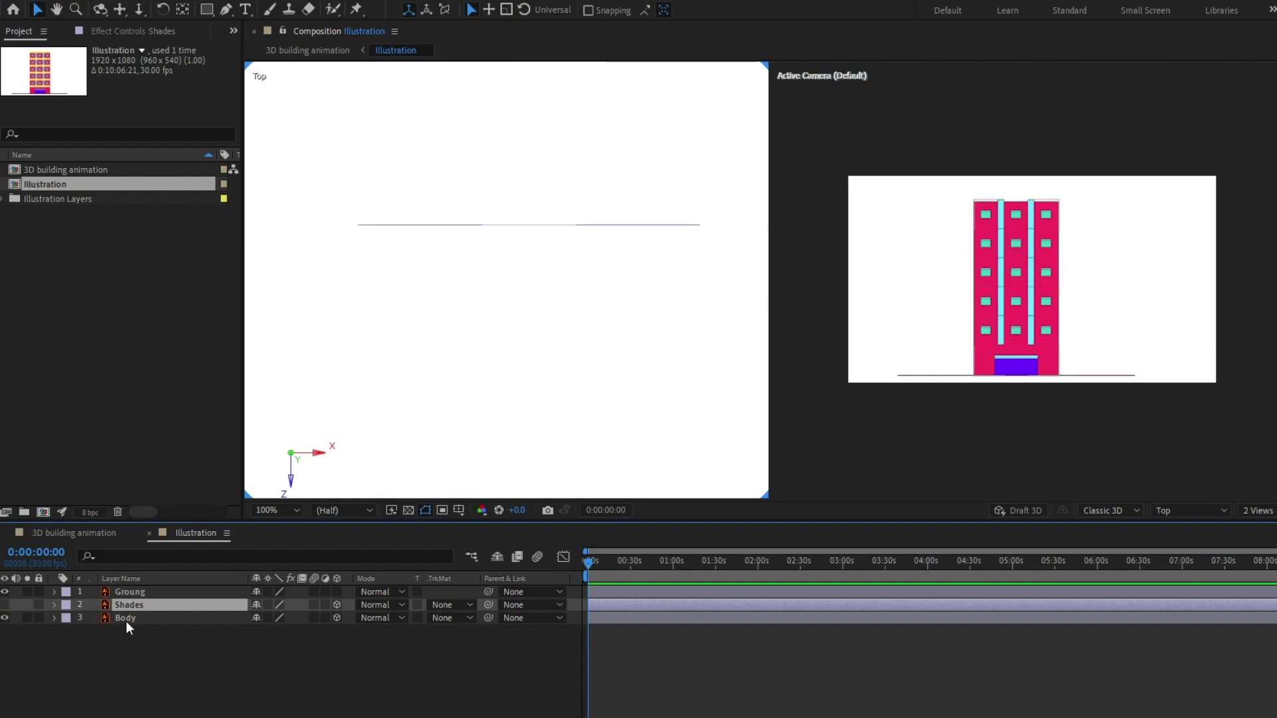
- Duplicate the Body layer and set the copy's Y Rotation to 90°
click(127, 620)
key(ctrl+d)
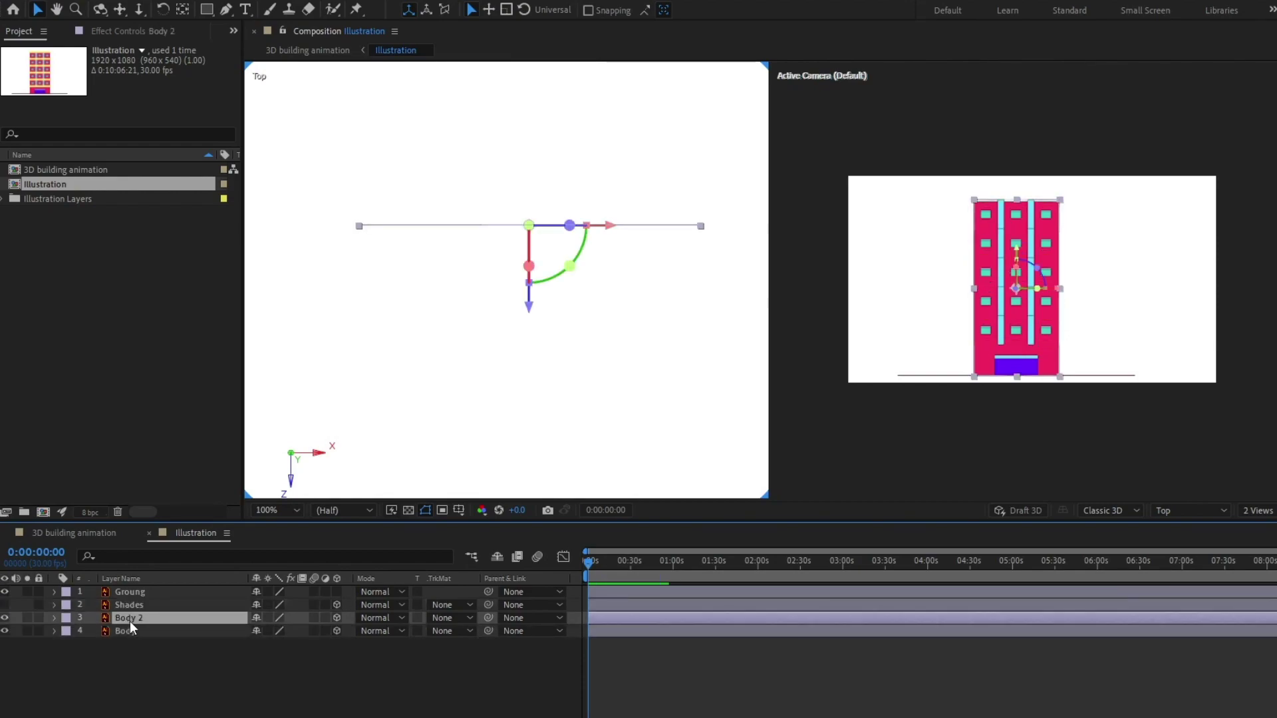
key(r)
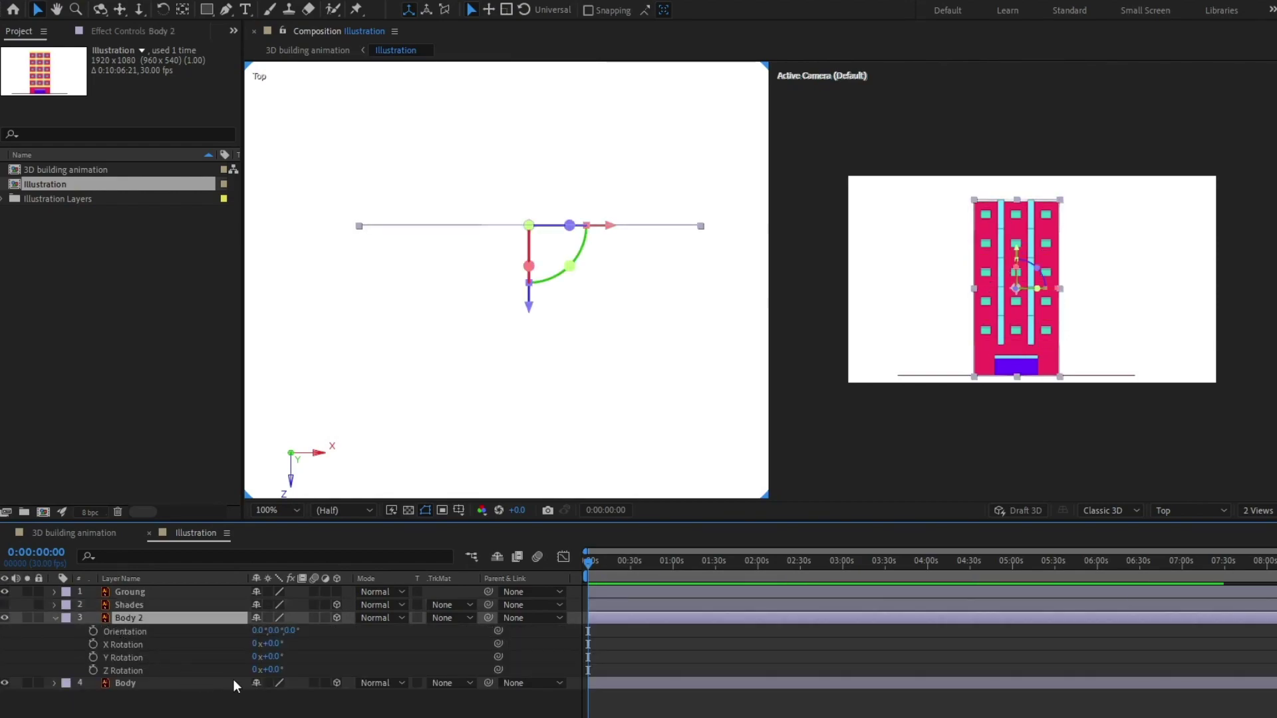
click(275, 657)
text(90)
key(Return)
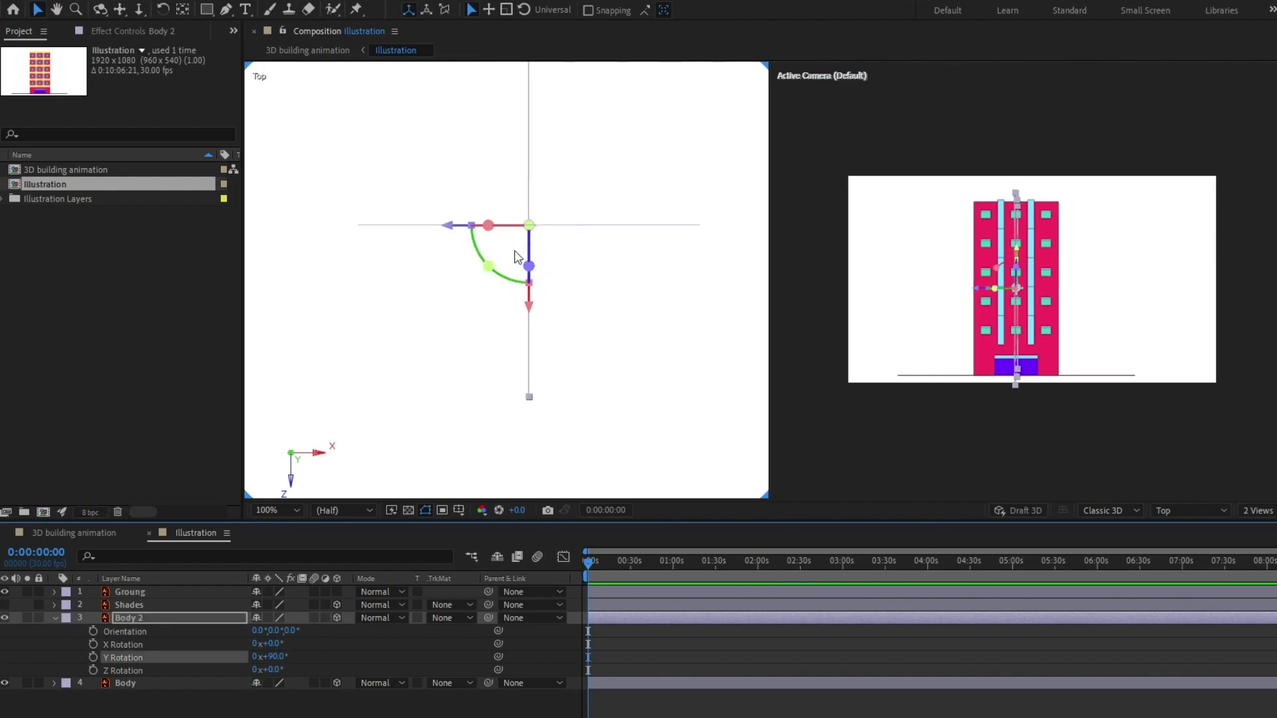
- Move the rotated Body 2 wall along X in the Top view to the right end of the original Body wall
click(537, 257)
click(530, 265)
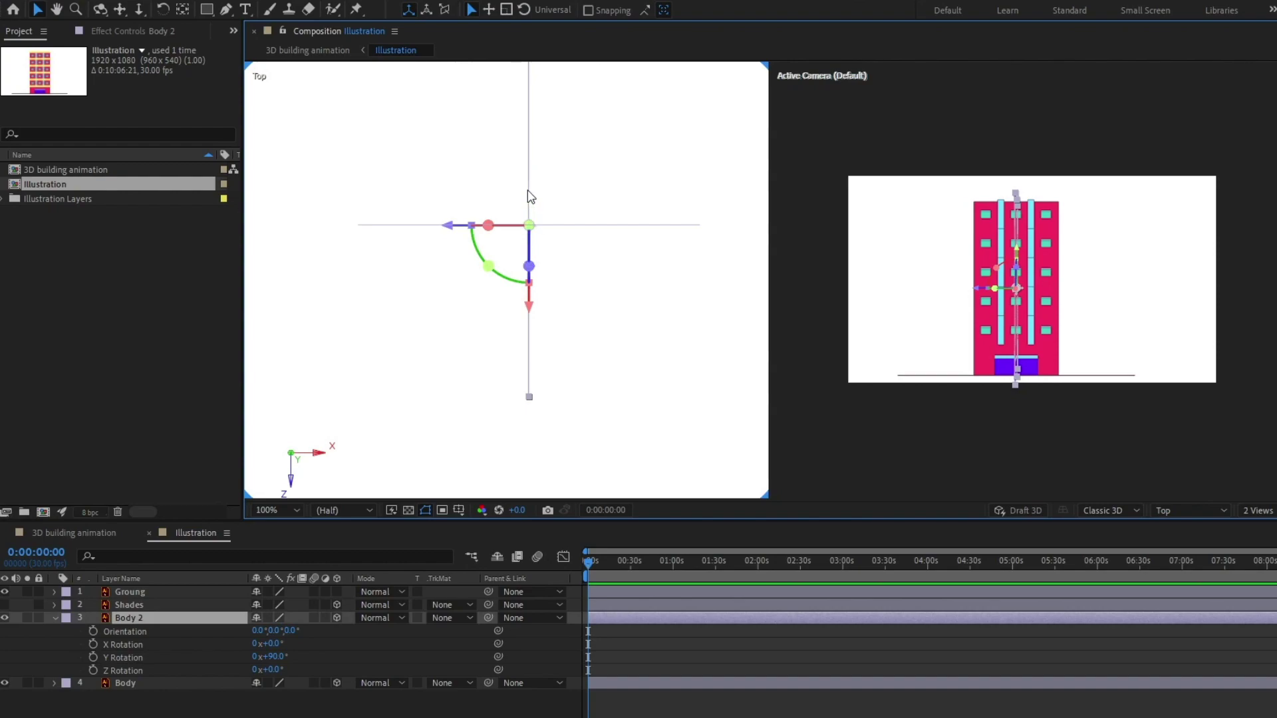
drag(532, 189, 700, 201)
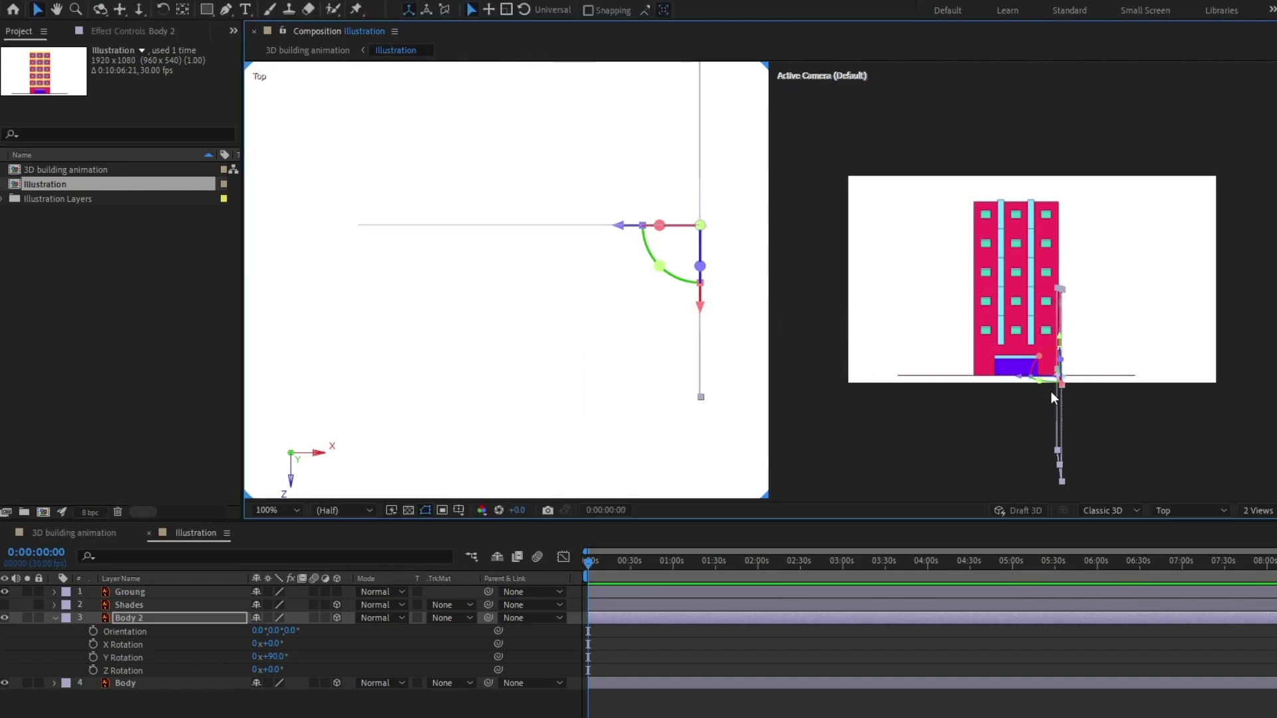
- Move the original Body wall along Z in the Top view so it meets the near end of Body 2 at a corner
click(159, 620)
key(comma)
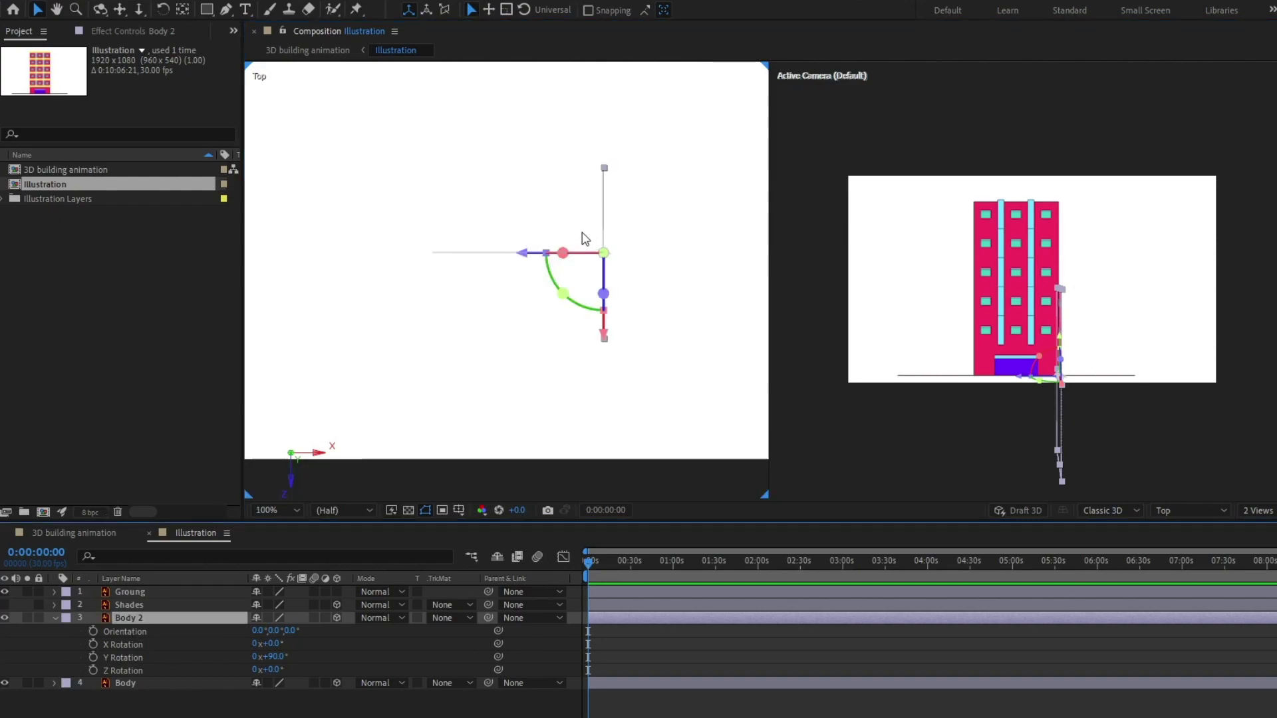
key(period)
key(ctrl+Down)
drag(642, 231, 641, 390)
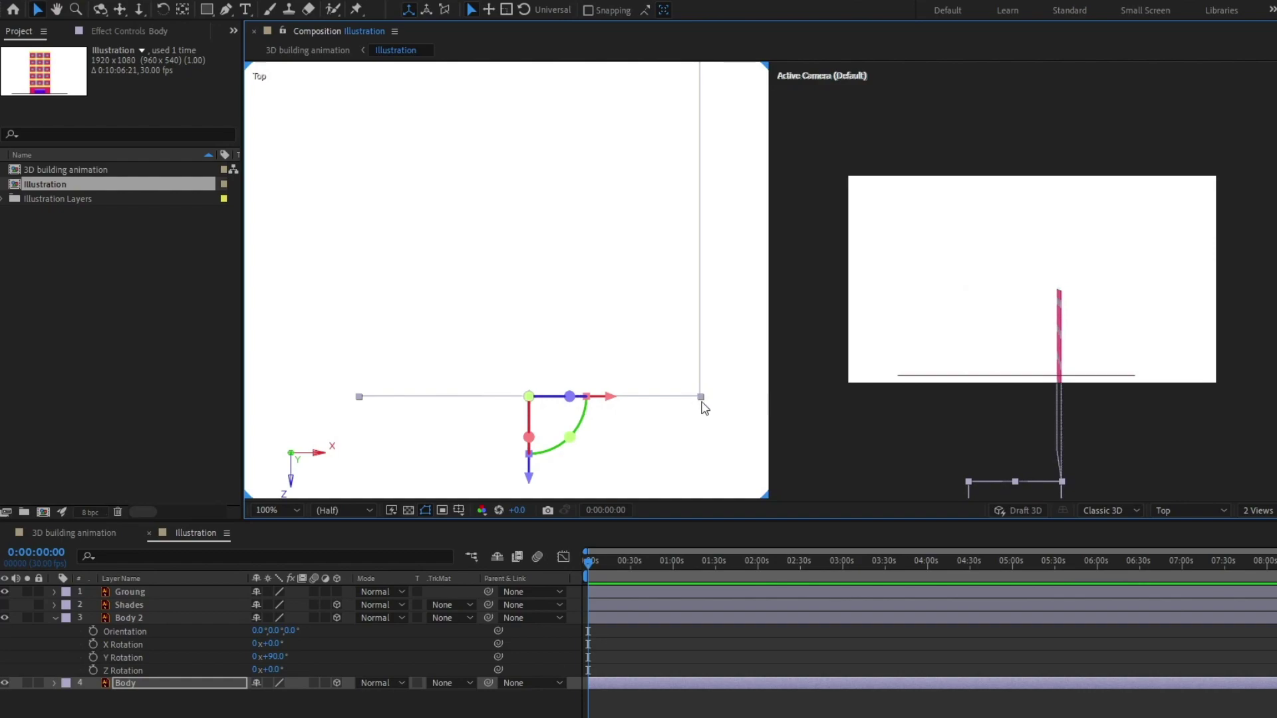
- Duplicate Body 2 and move the copy's anchor point to the wall's far end in the Top view
click(152, 620)
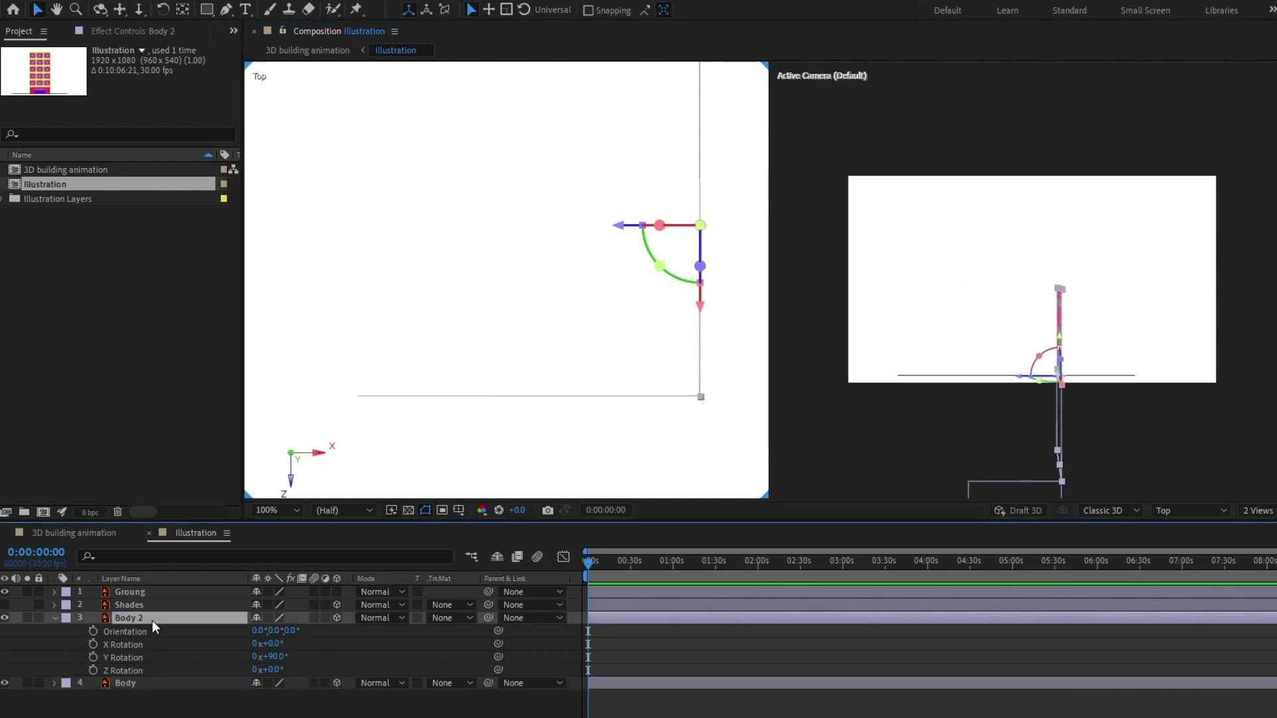
key(ctrl+d)
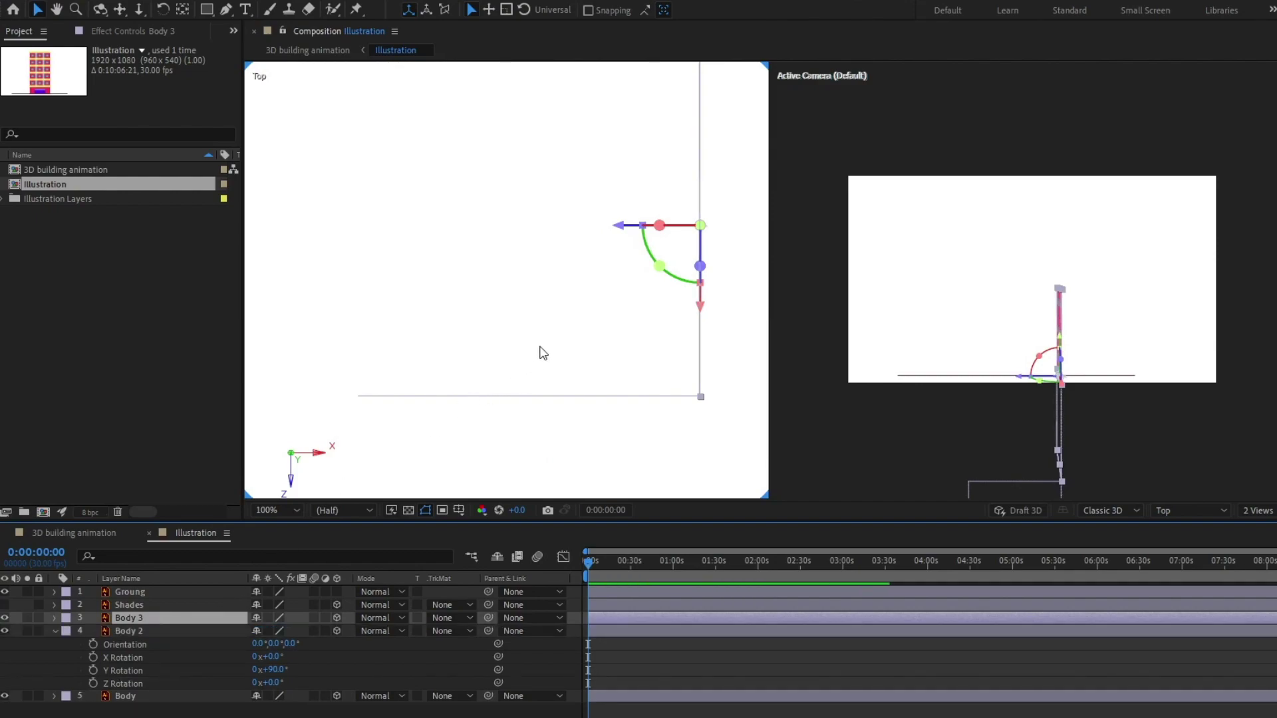
scroll(547, 341, down, 3)
key(c)
drag(566, 333, 560, 245)
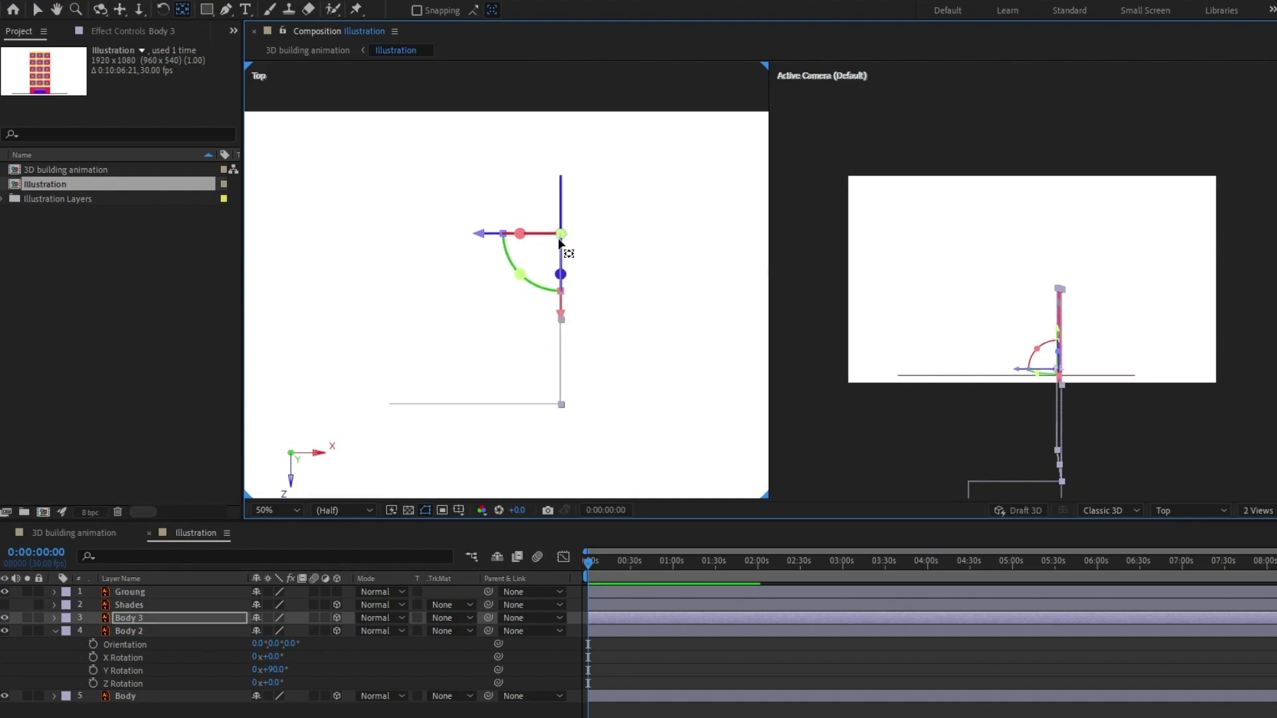
key(h)
drag(491, 269, 552, 276)
key(y)
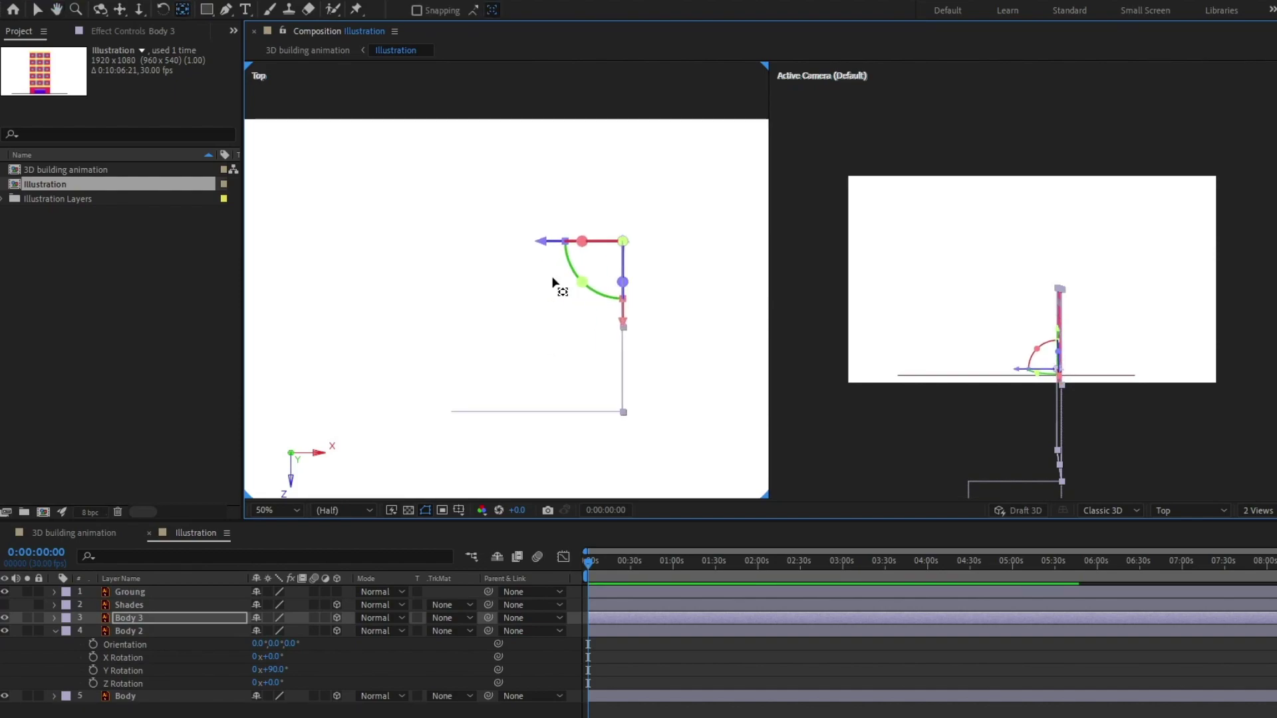
- Set the Y Rotation of Body 3 to 180° to form the building's back wall
key(r)
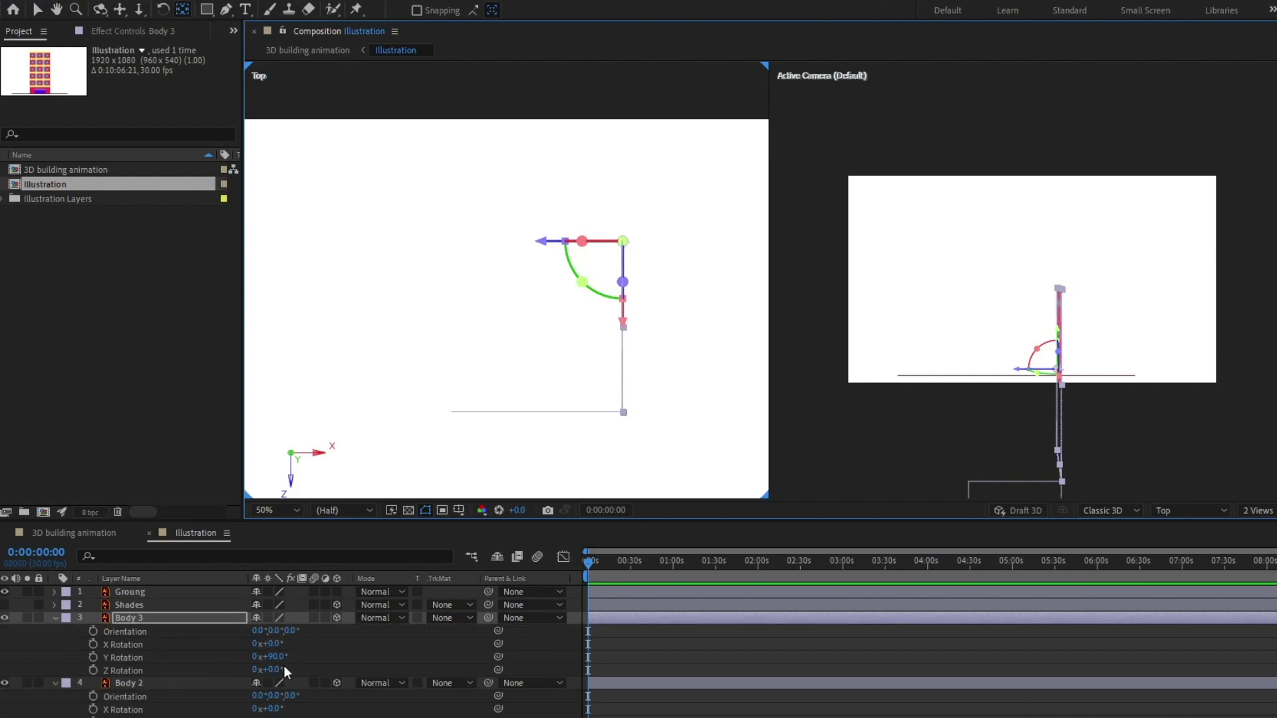
drag(278, 656, 314, 646)
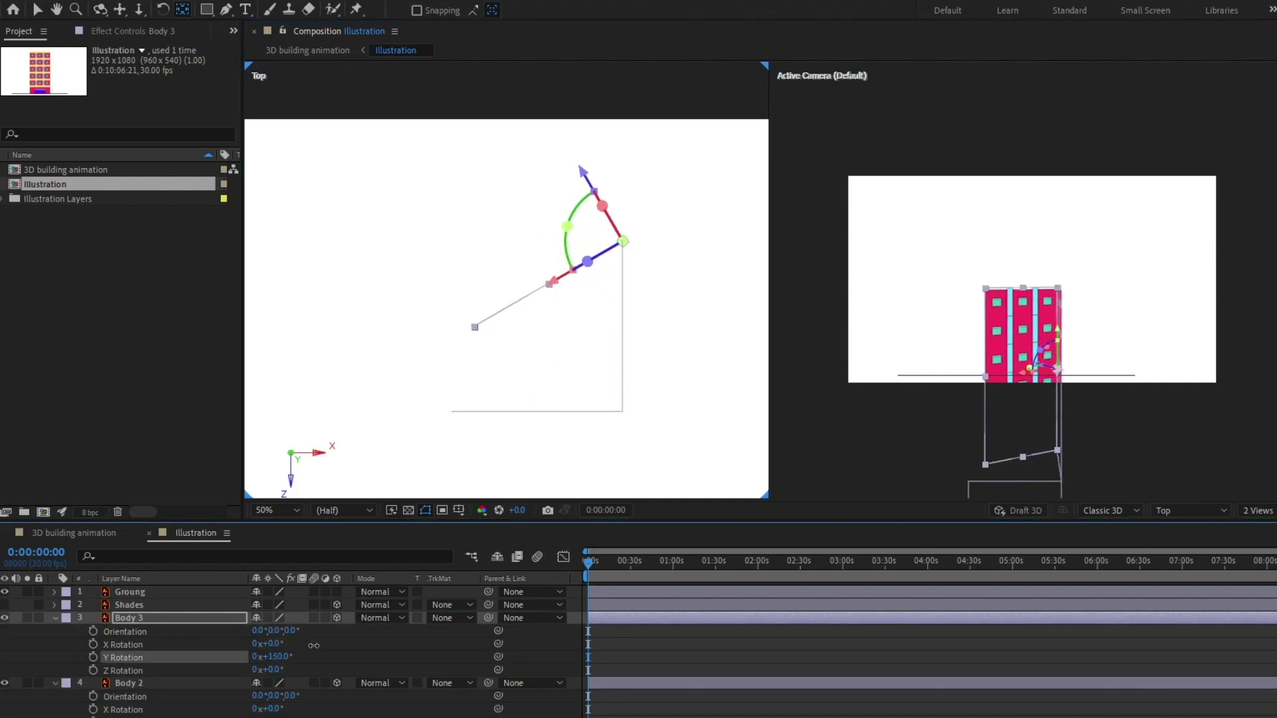
click(285, 657)
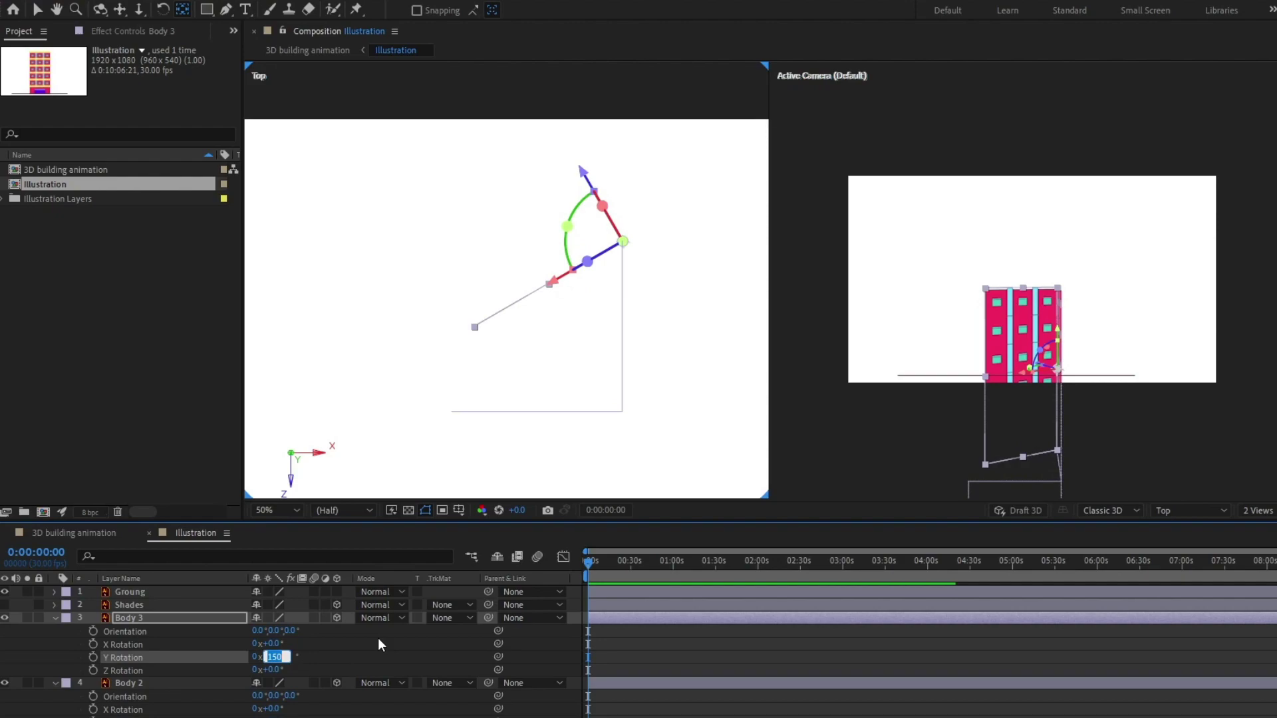
text(1)
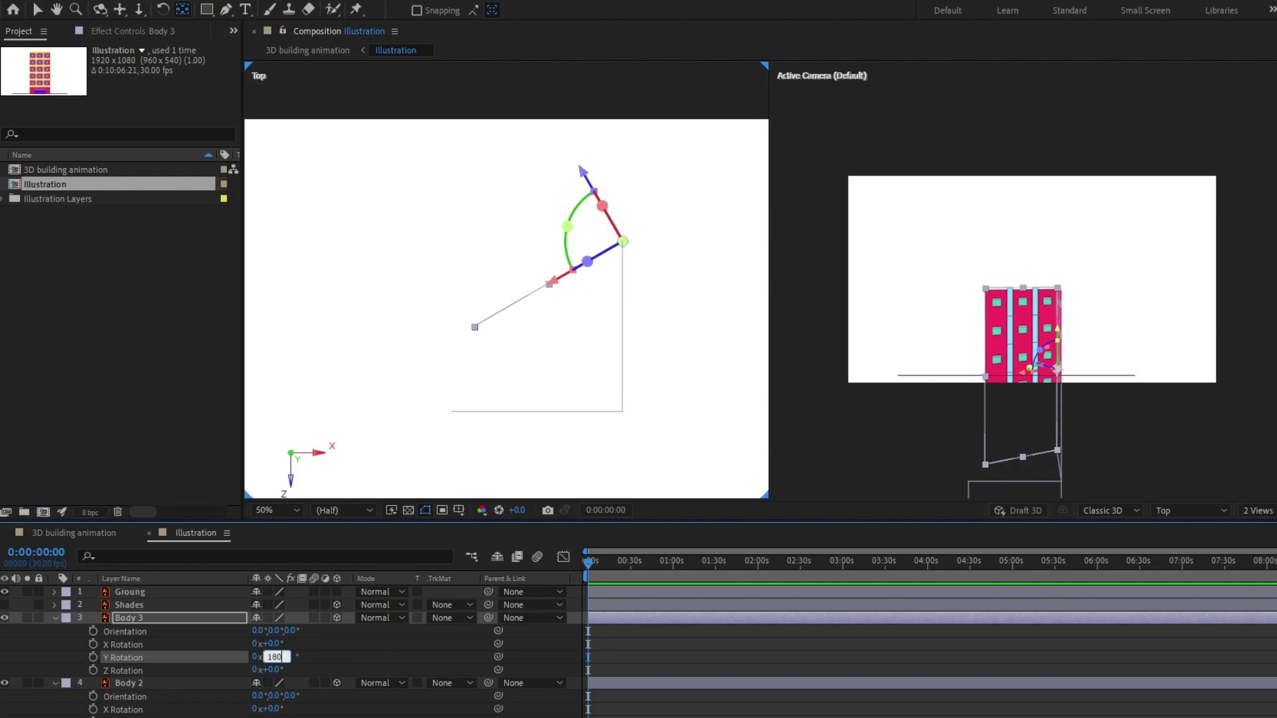
key(Return)
- Duplicate Body 3 and move the copy's anchor point to the back wall's left end in the Top view
click(181, 620)
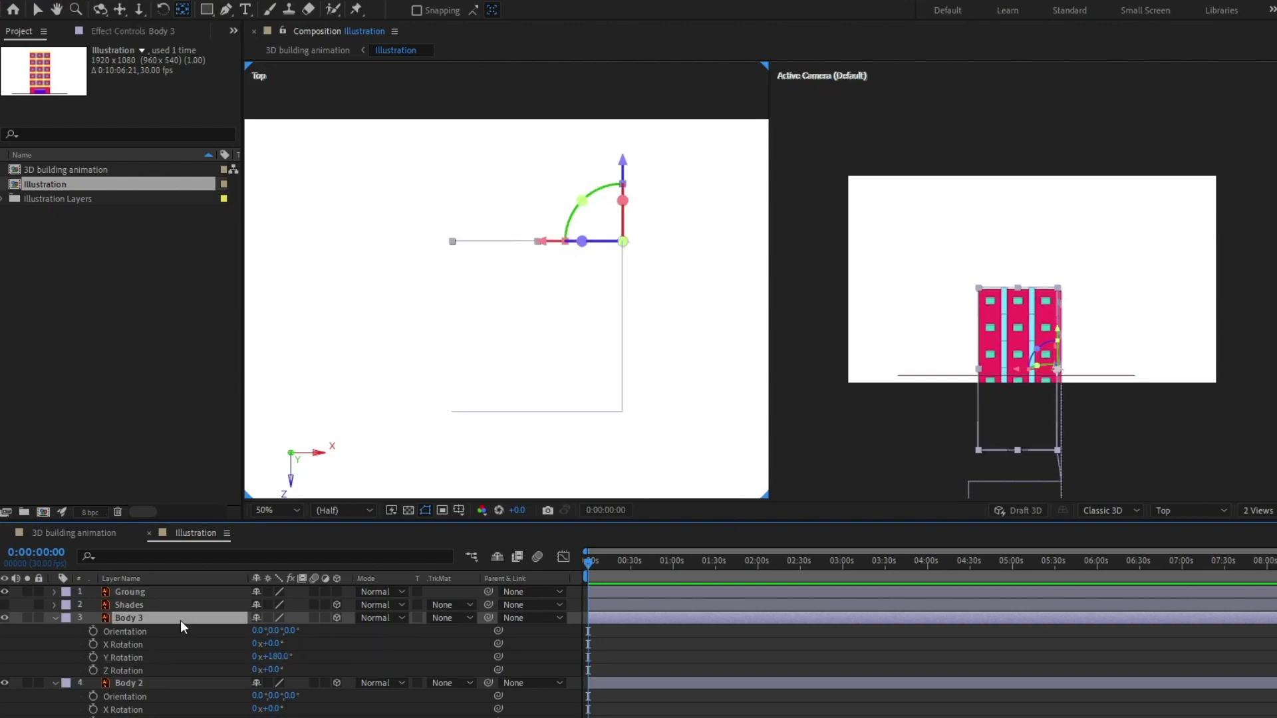
key(ctrl+d)
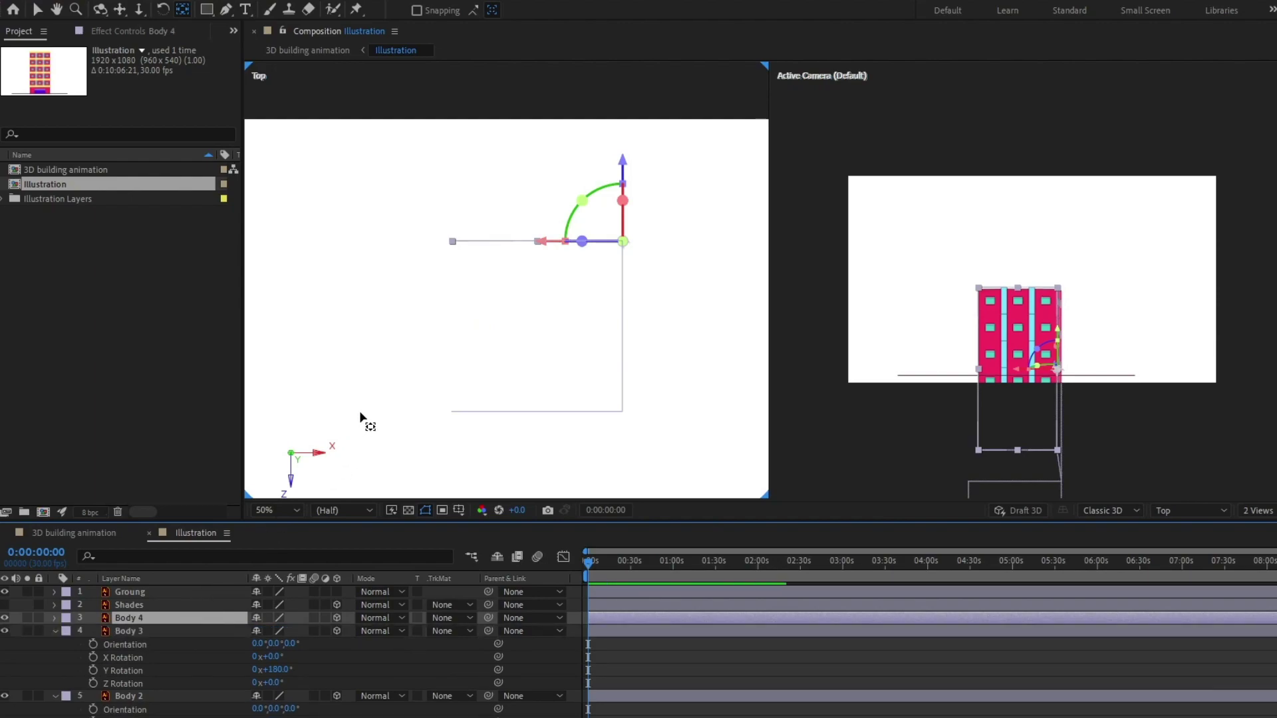
drag(630, 251, 447, 248)
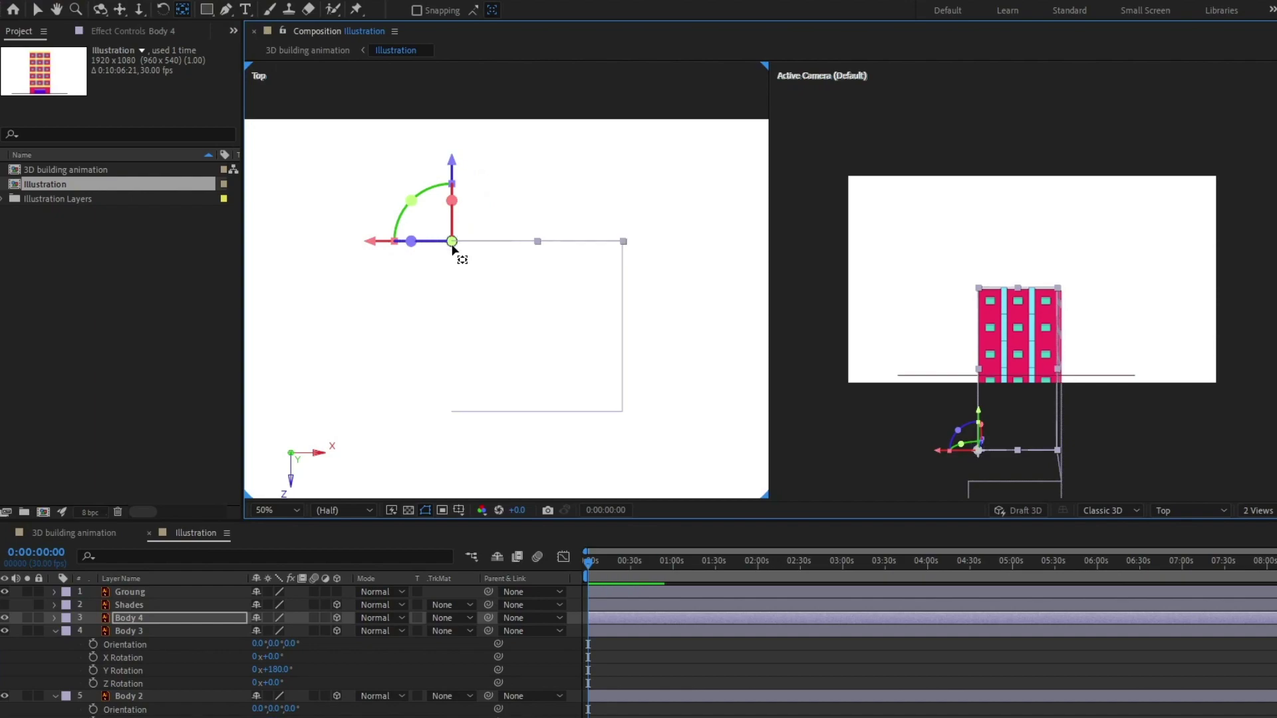
- Set the Y Rotation of Body 4 to 270° to close the fourth side of the building
key(r)
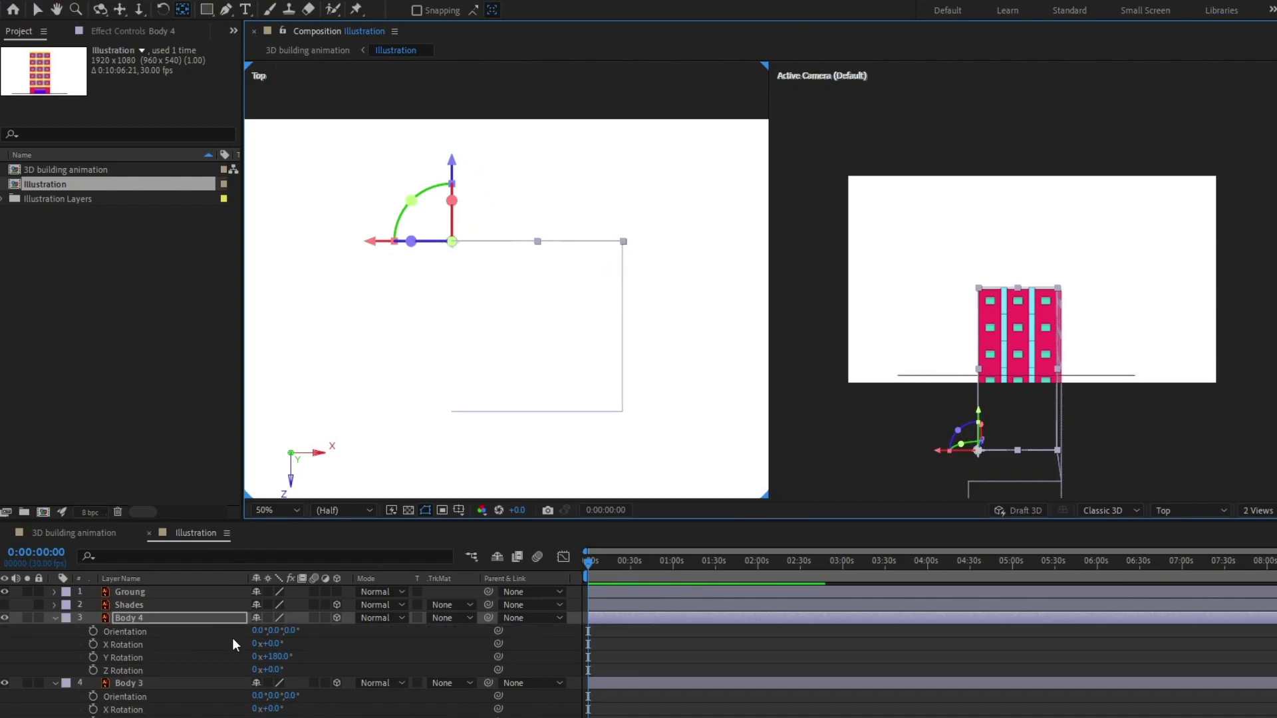
drag(282, 658, 336, 648)
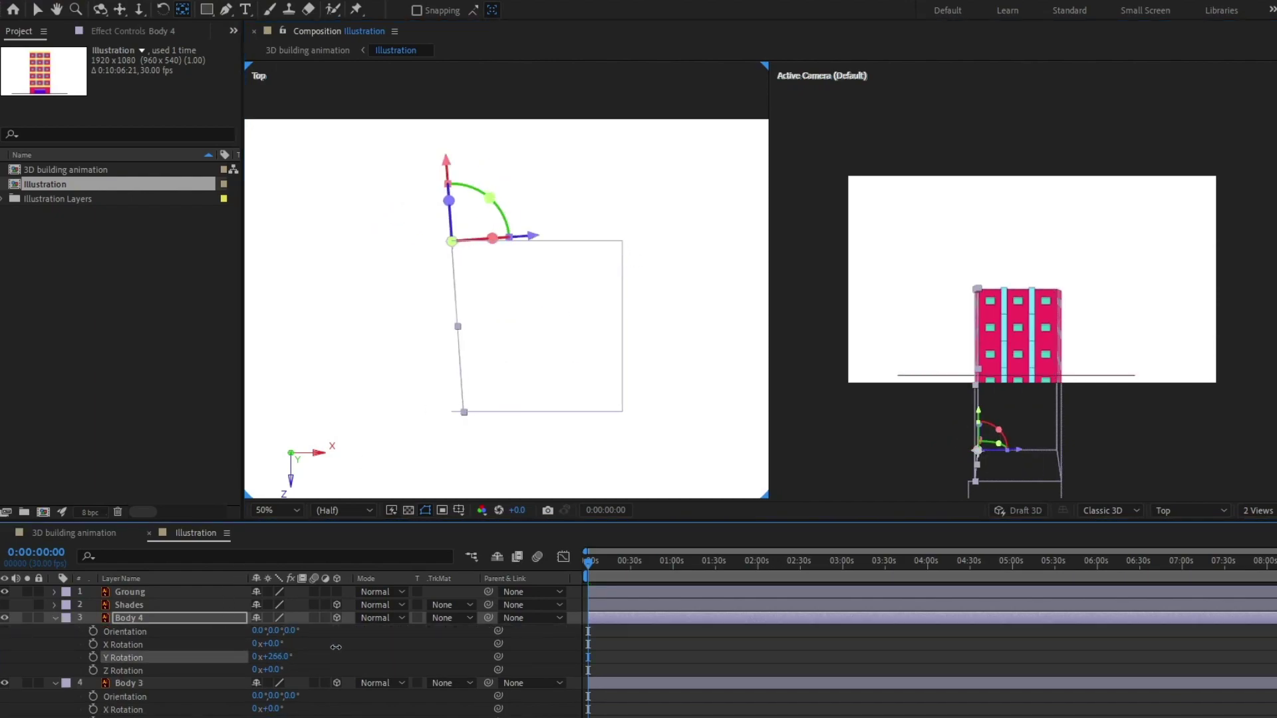
click(277, 658)
text(270)
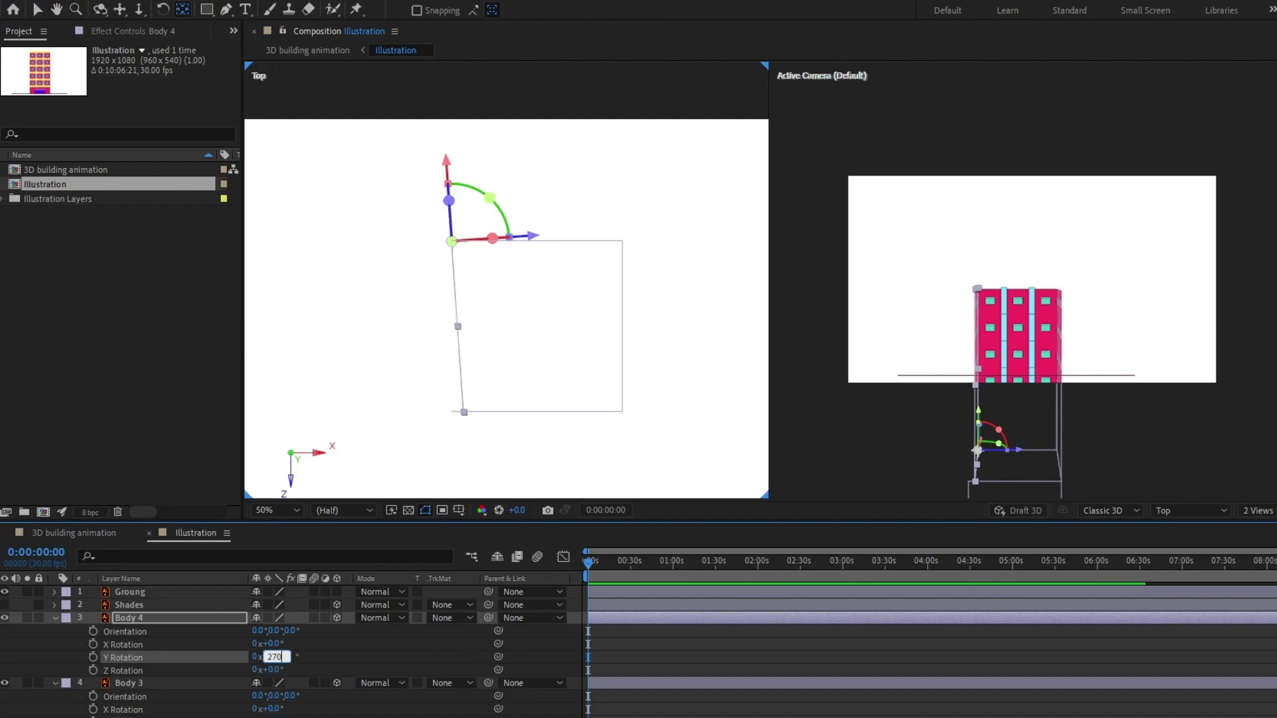
key(Return)
click(720, 646)
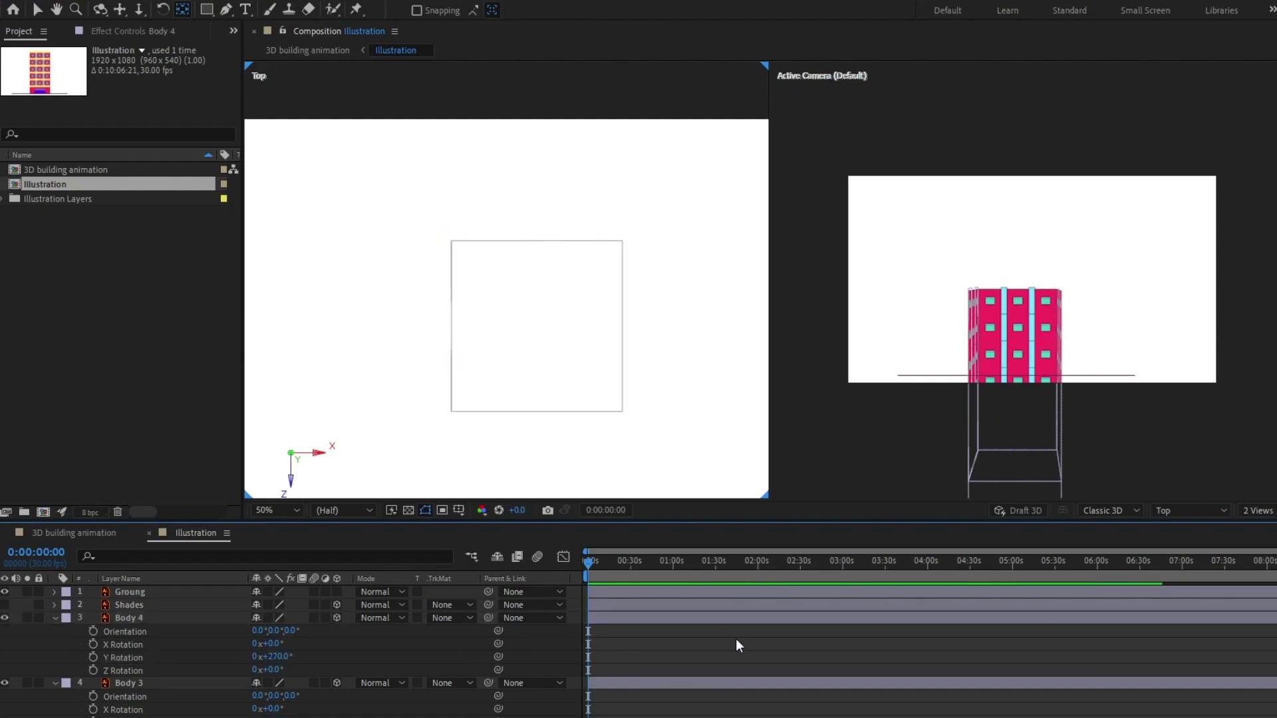
- Select the front Body wall in the Active Camera view
scroll(1071, 389, down, 3)
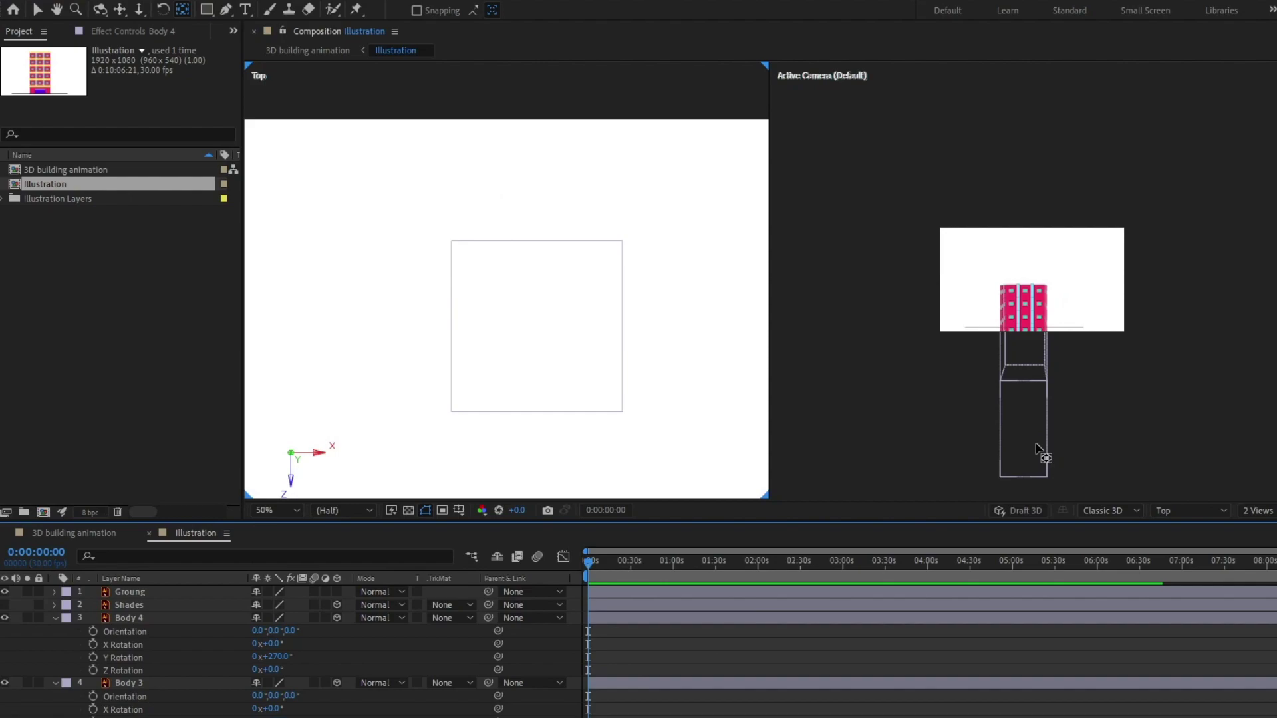
click(1036, 449)
scroll(1040, 456, up, 3)
drag(1049, 447, 1051, 282)
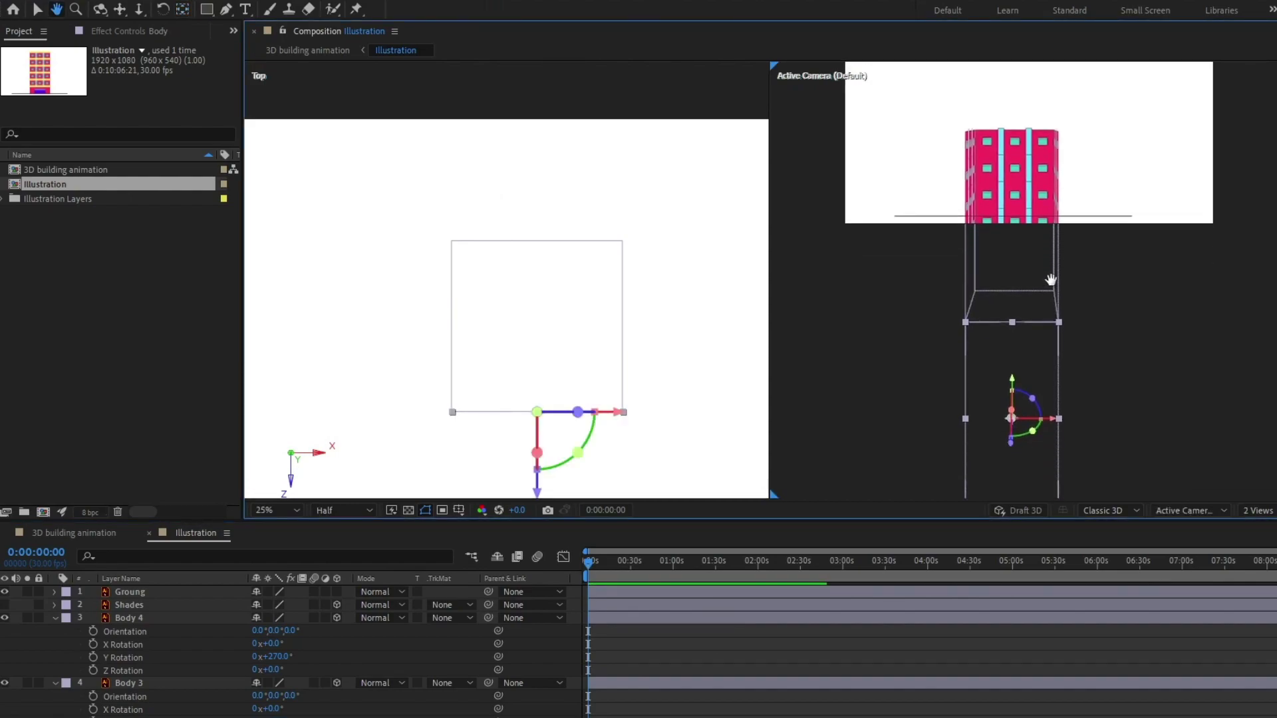
key(y)
drag(1013, 350, 1014, 278)
key(ctrl+z)
- Raise the front Body wall along its Y axis in the Active Camera view toward the height of the other walls
key(v)
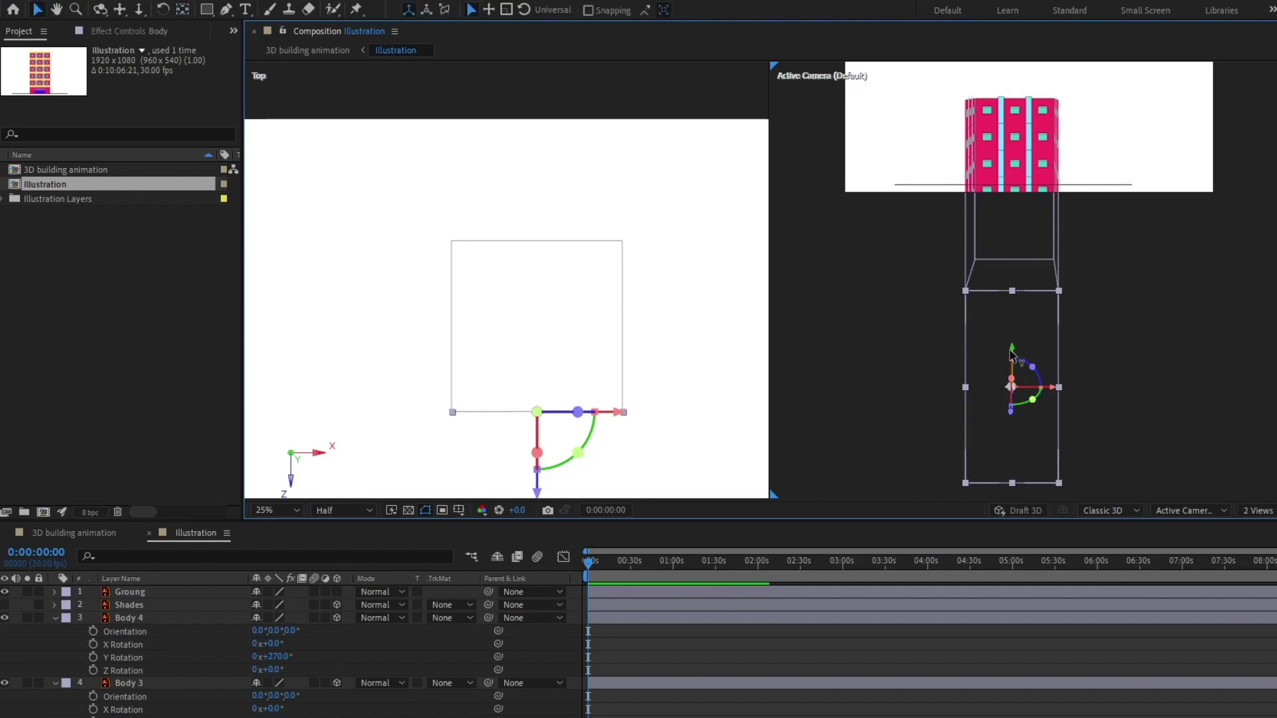
drag(1012, 356, 1034, 279)
scroll(1022, 191, up, 2)
key(h)
scroll(1033, 279, up, 1)
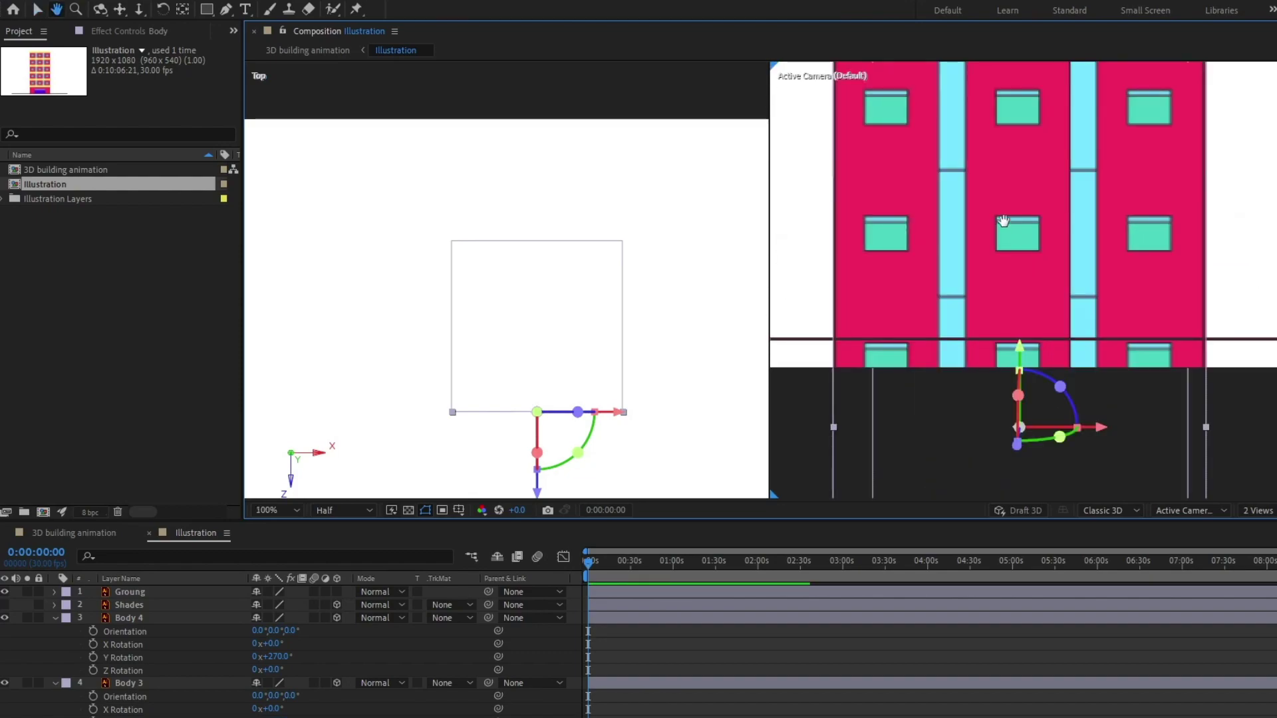
drag(1003, 221, 1020, 327)
key(v)
drag(1039, 453, 1039, 434)
- Nudge the front Body wall upward until its top edge lines up with the adjoining walls
scroll(1069, 219, up, 2)
key(h)
drag(1068, 219, 979, 346)
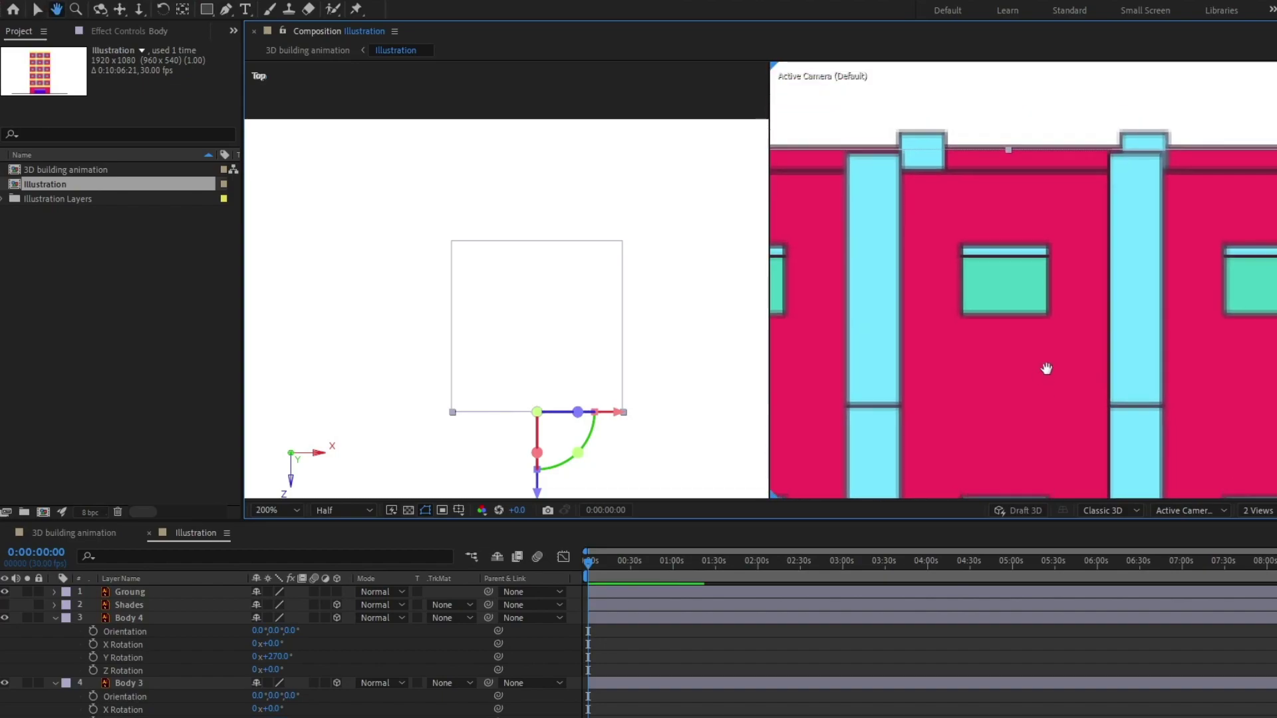
key(v)
key(Up)
key(Up)
key(Up)
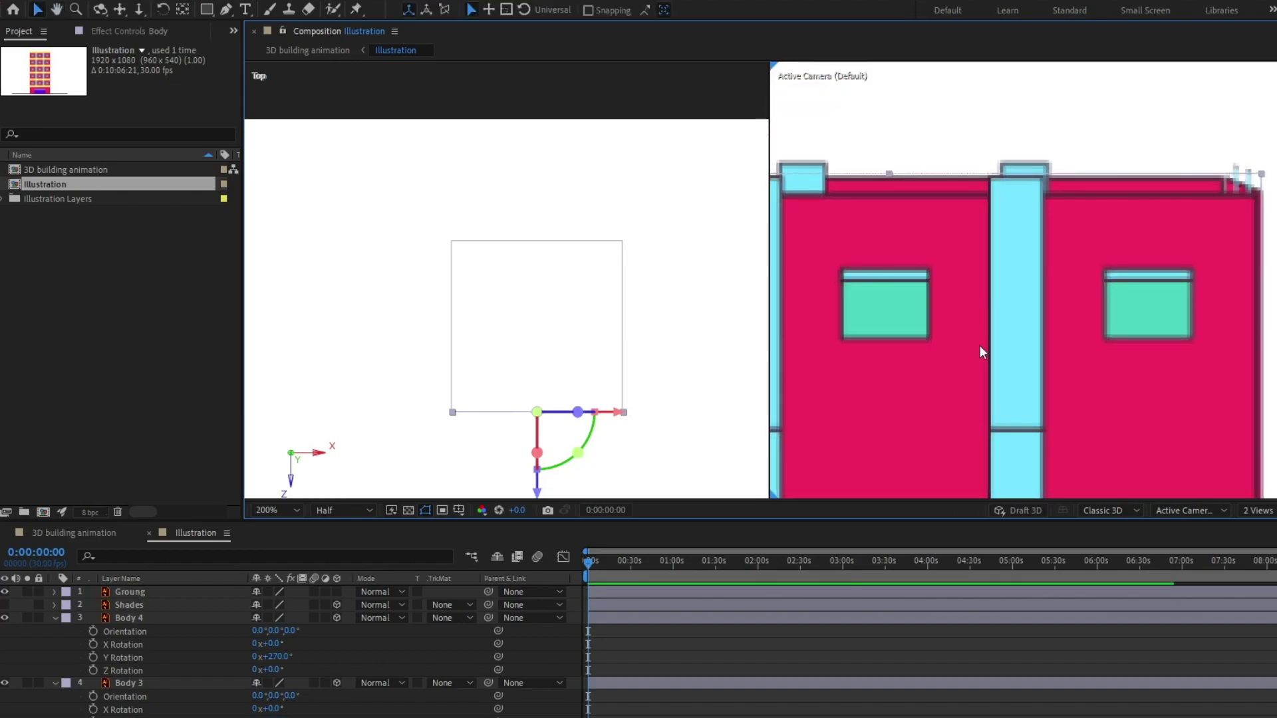
scroll(1044, 310, down, 4)
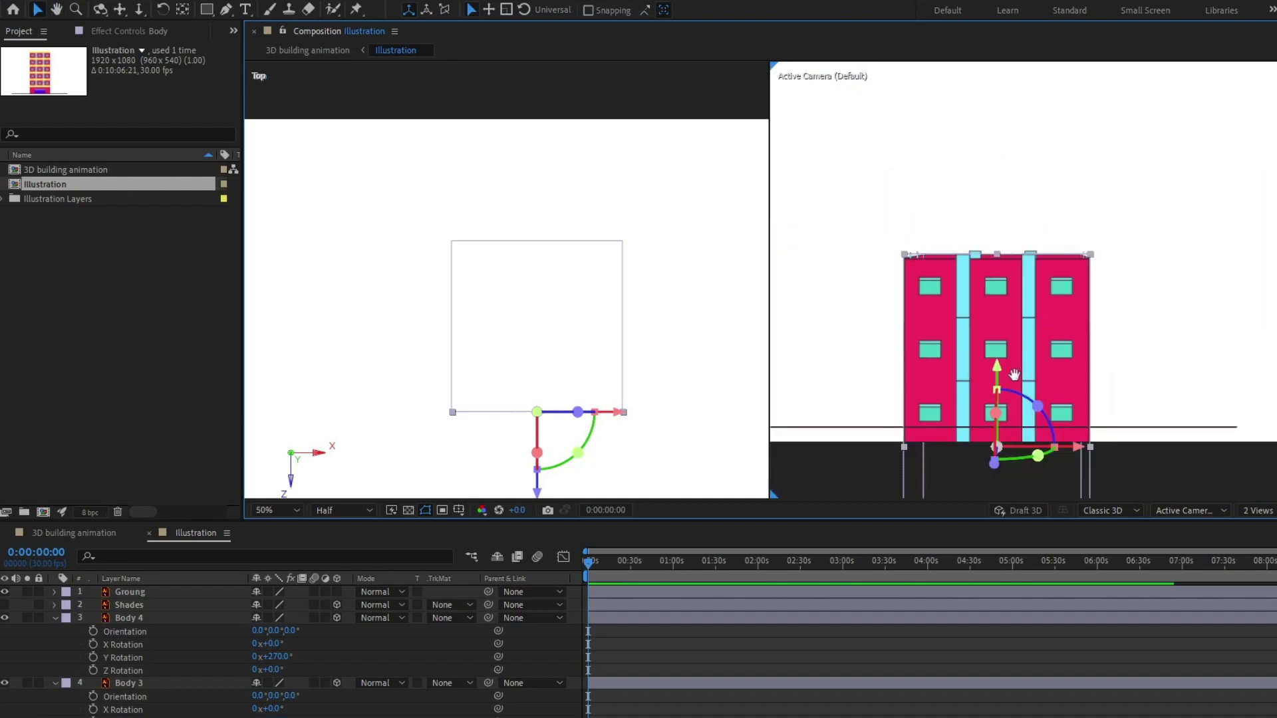
drag(1016, 371, 1031, 202)
- Select all four Body walls and move them together vertically so the building's base stands on the ground line
click(175, 624)
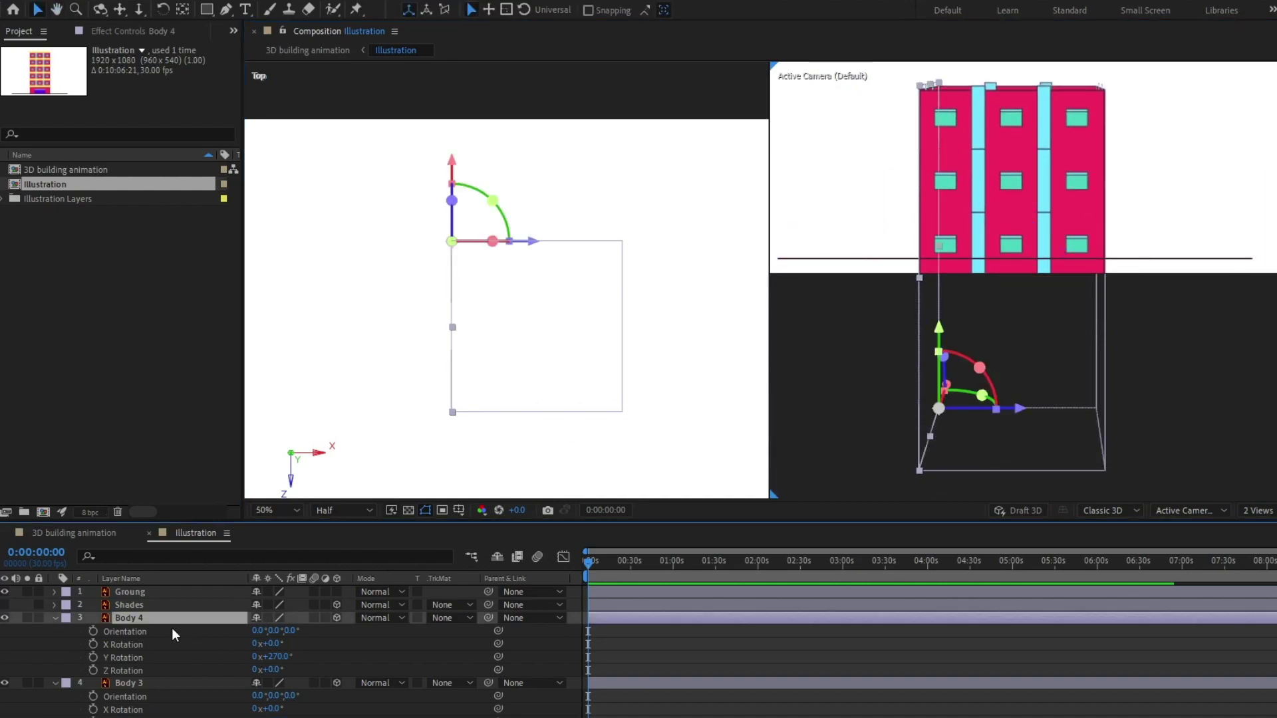
scroll(172, 622, down, 1)
key(ctrl+a)
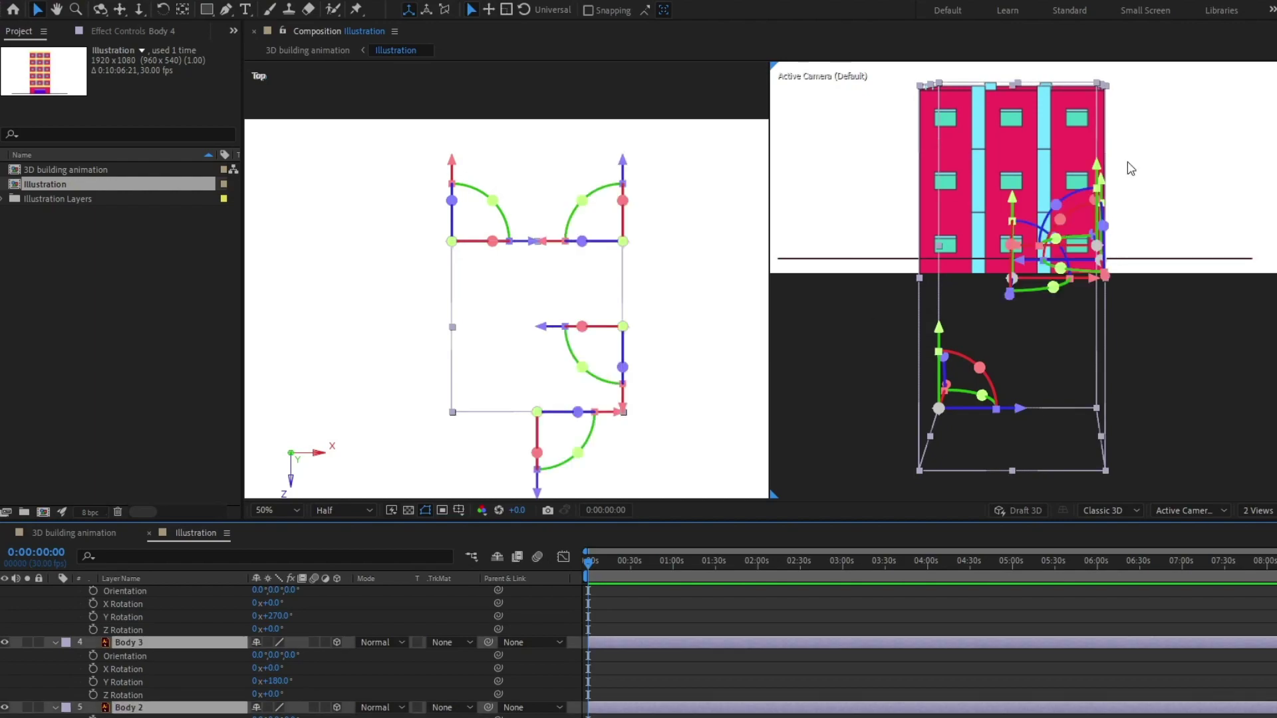
scroll(1005, 303, down, 2)
drag(1004, 249, 996, 206)
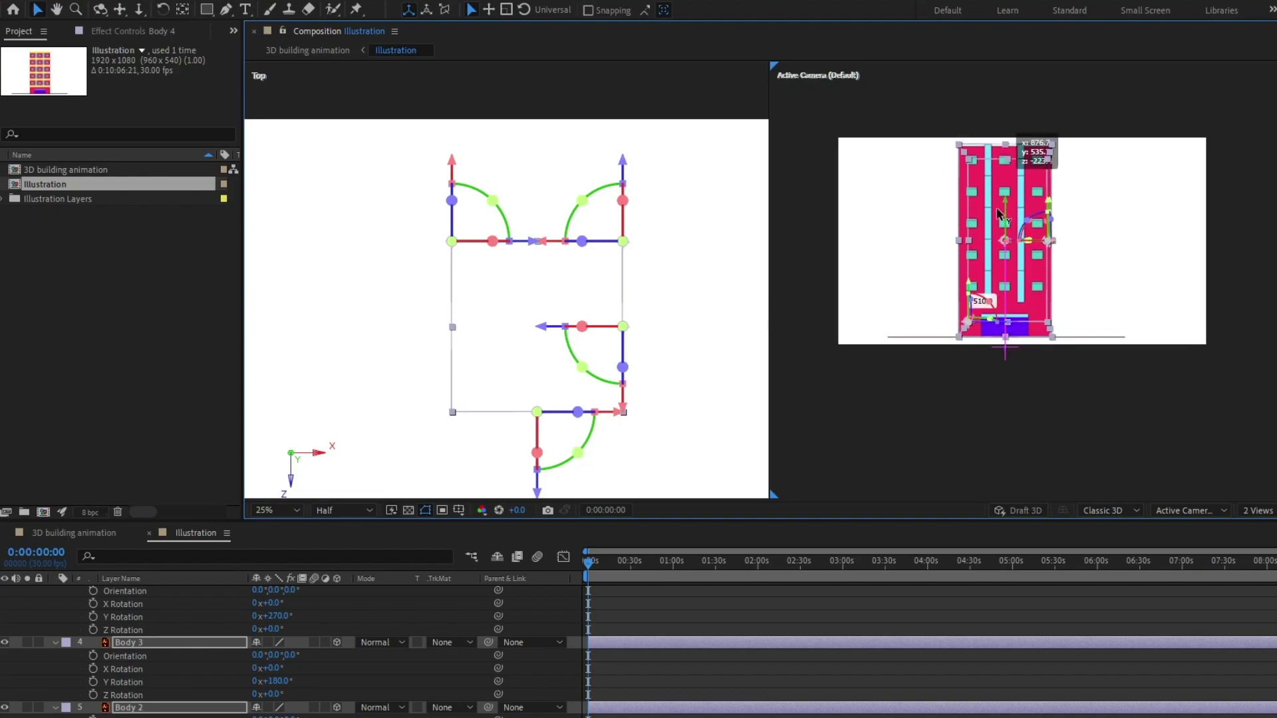
click(668, 596)
- Collapse the rotation properties of all the Body layers in the timeline
scroll(148, 649, up, 2)
click(119, 623)
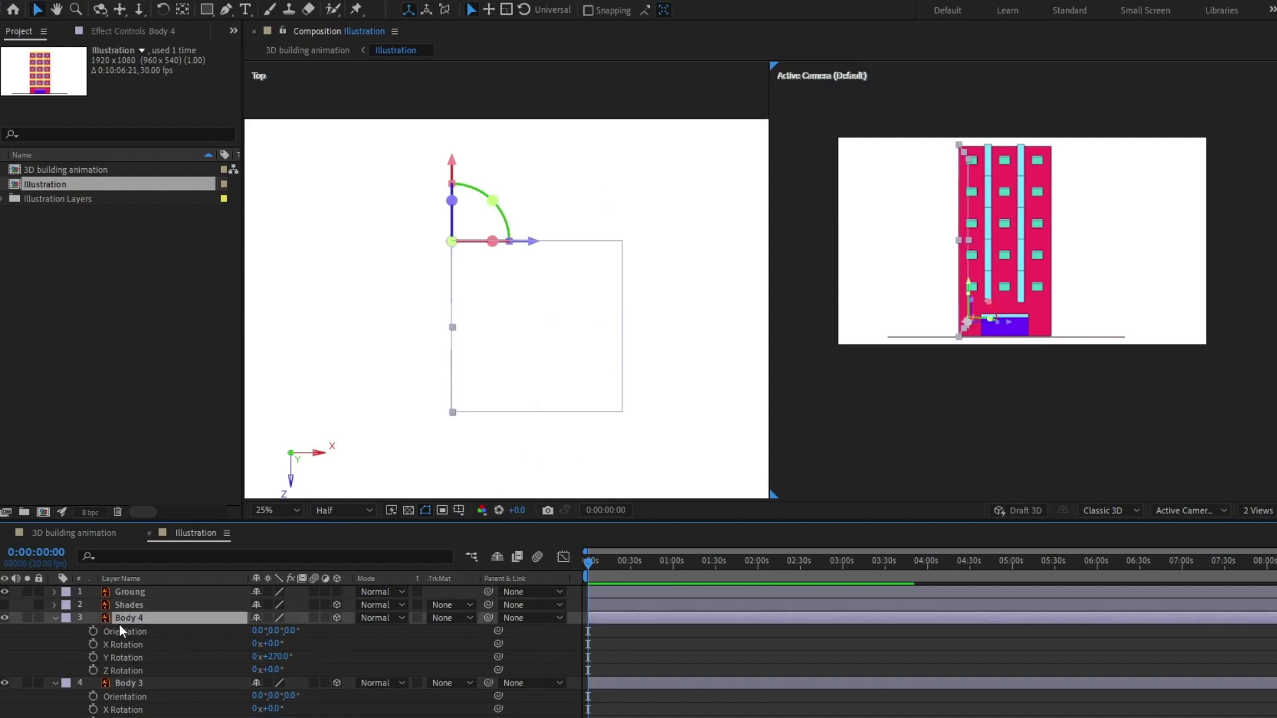
scroll(133, 659, down, 2)
shift+click(166, 707)
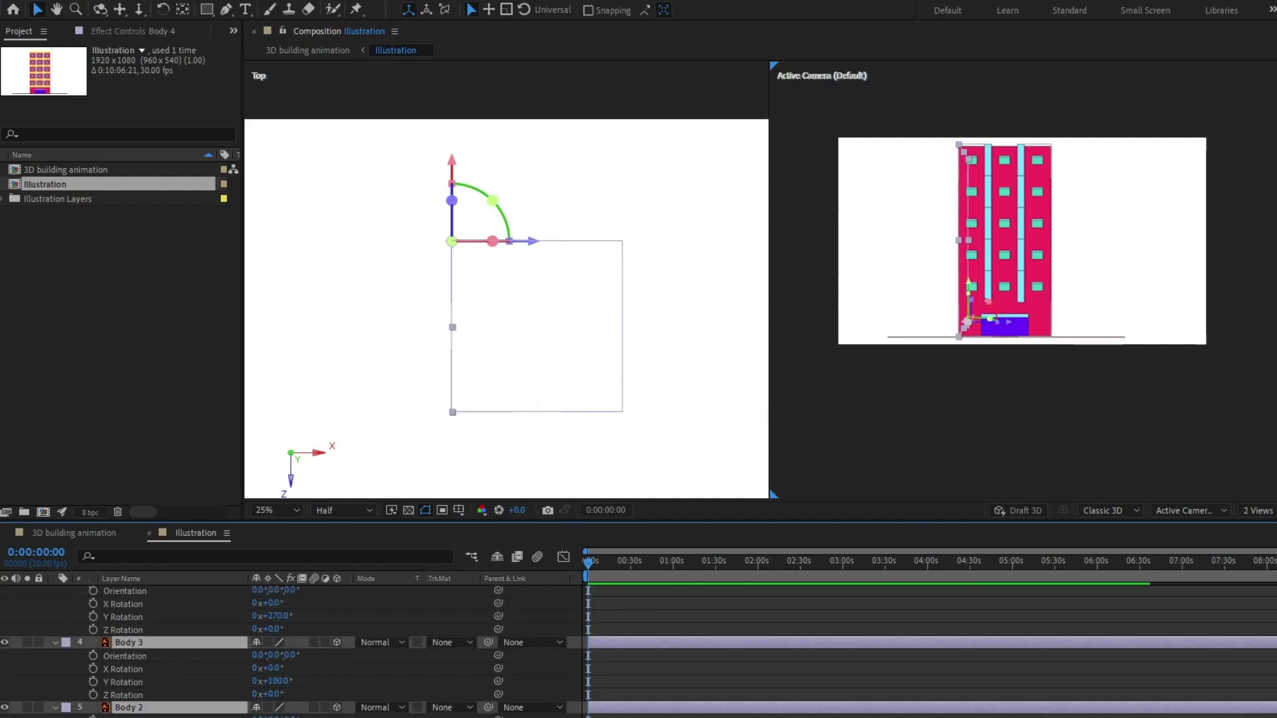
ctrl+click(54, 708)
- Show the Shades layer, move it forward along Z just in front of the front wall, and raise it above the window rows
click(85, 604)
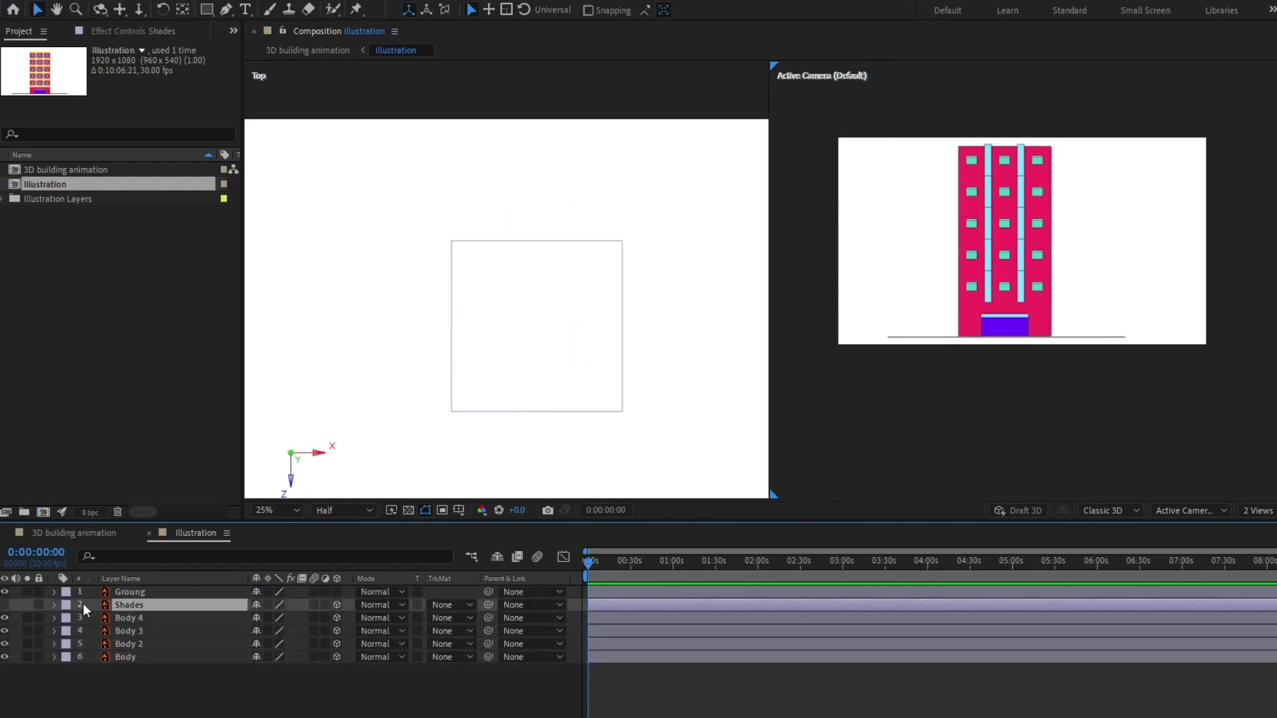
click(5, 605)
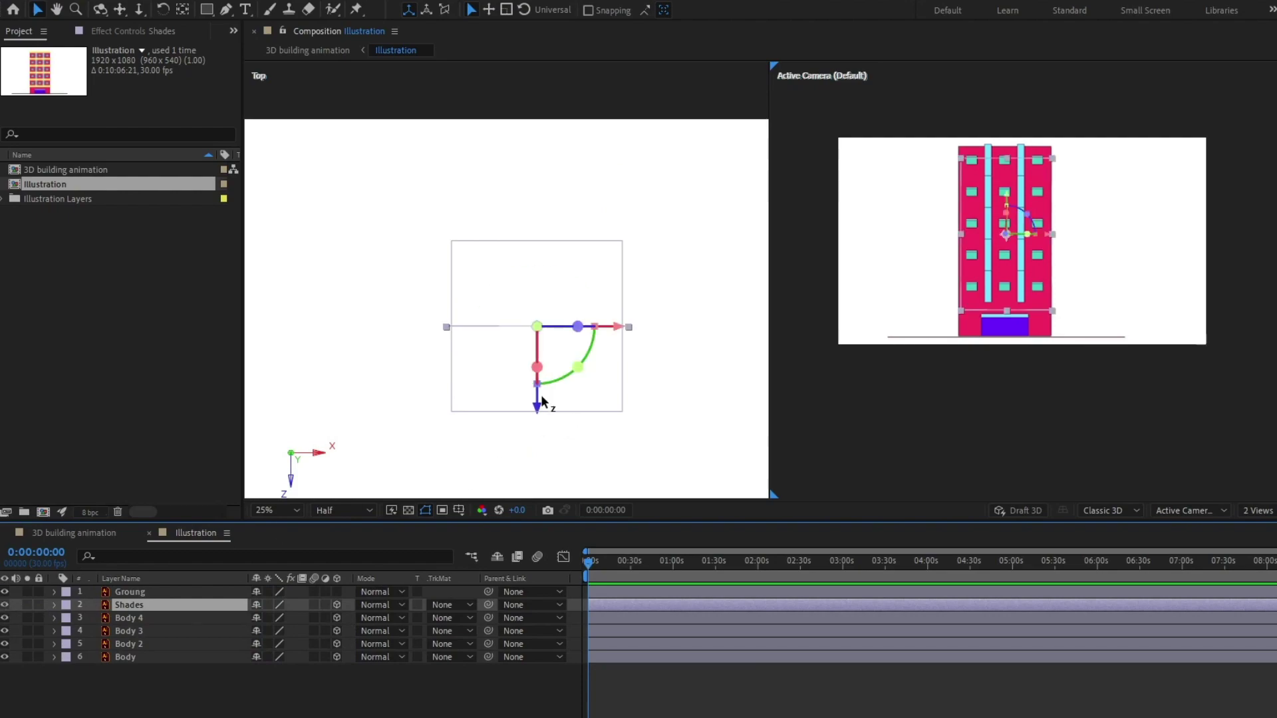
drag(537, 413, 544, 510)
scroll(1005, 239, up, 5)
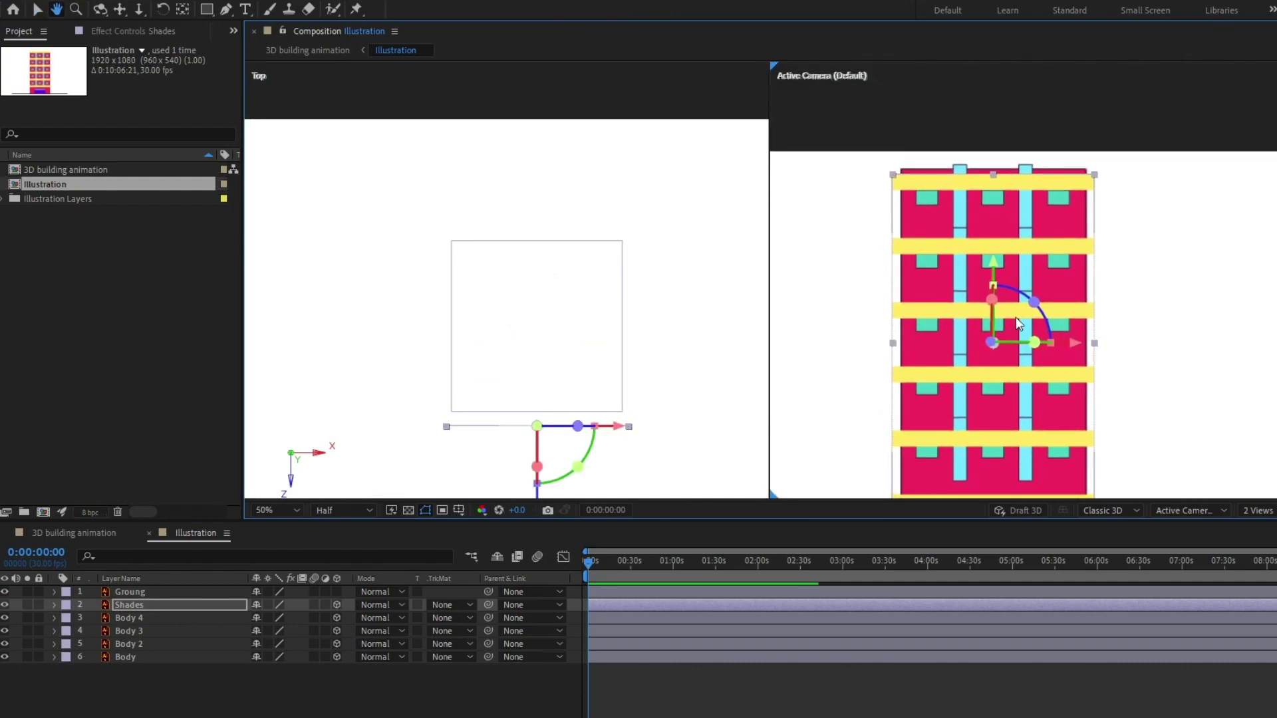
drag(996, 263, 996, 255)
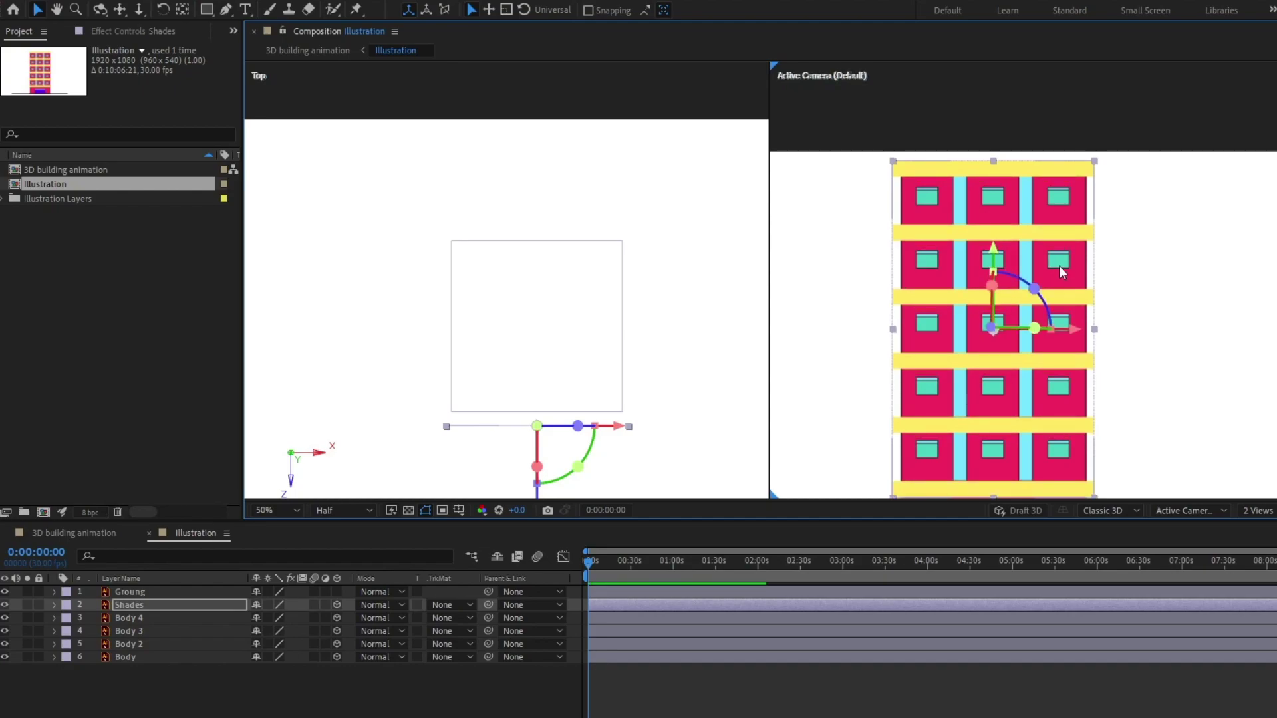
- Duplicate the Shades layer and set the copy's Y Rotation to 90°
click(187, 604)
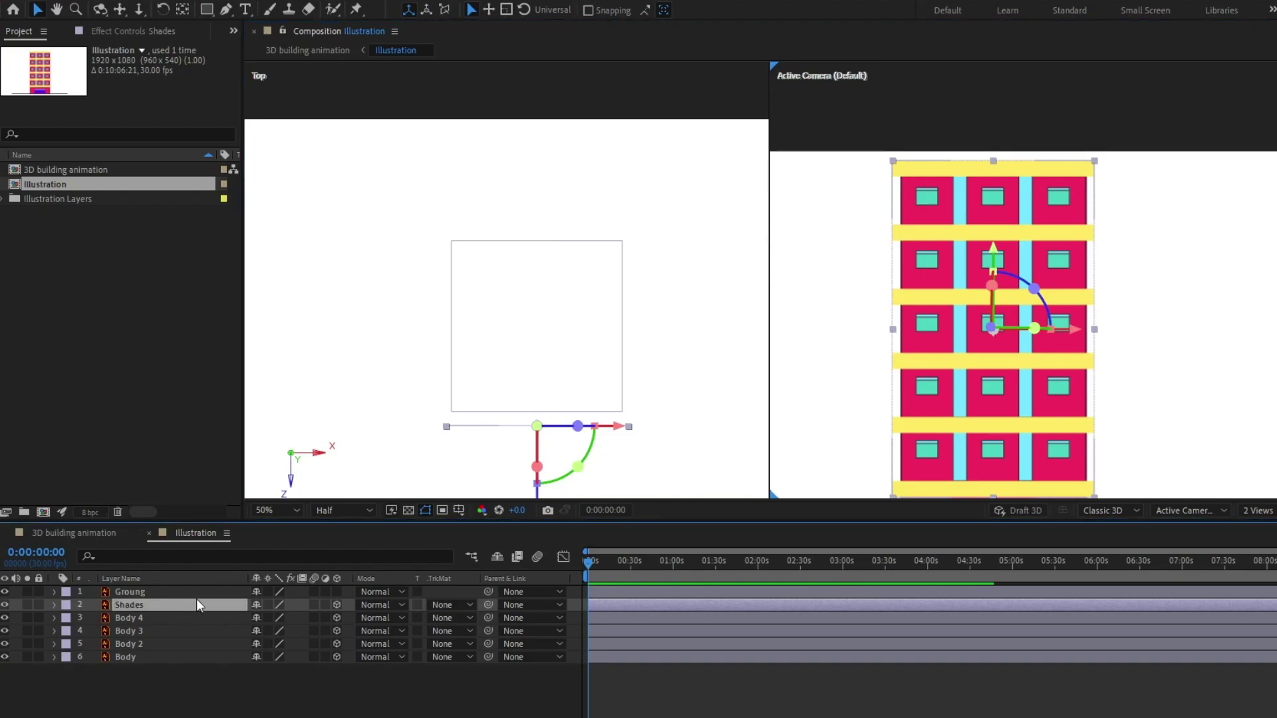
drag(581, 379, 588, 342)
key(v)
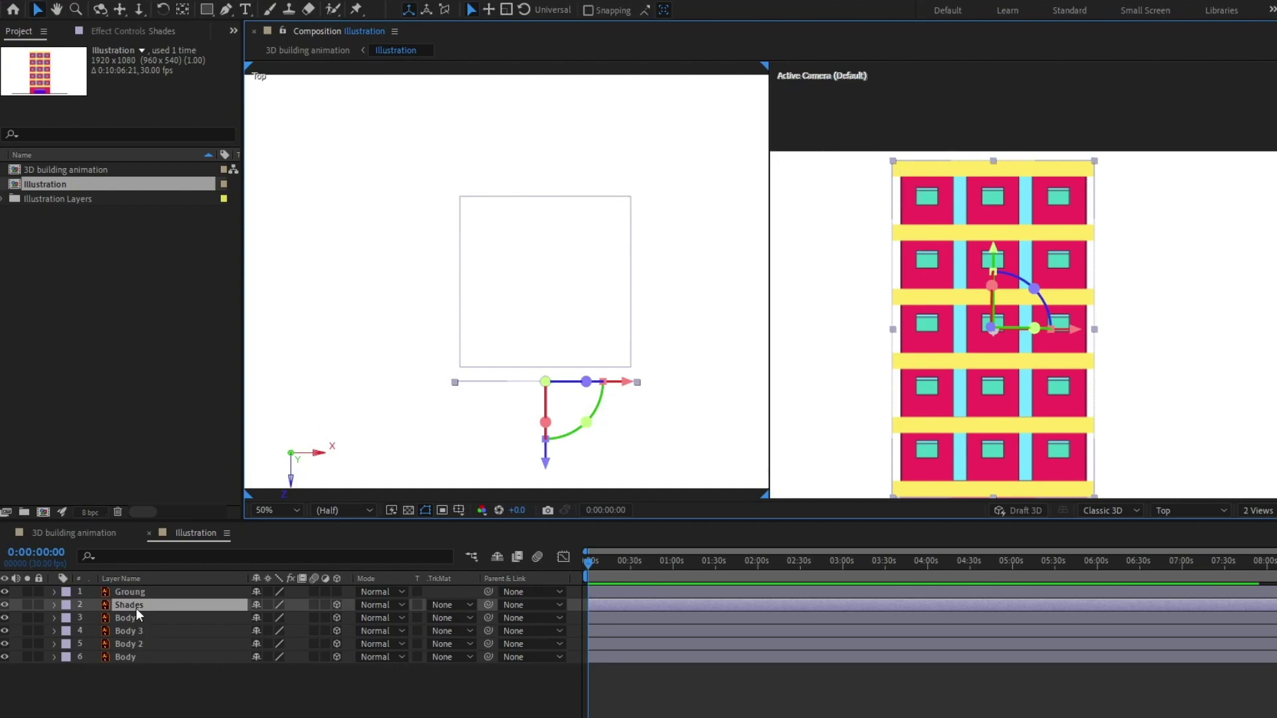
key(ctrl+d)
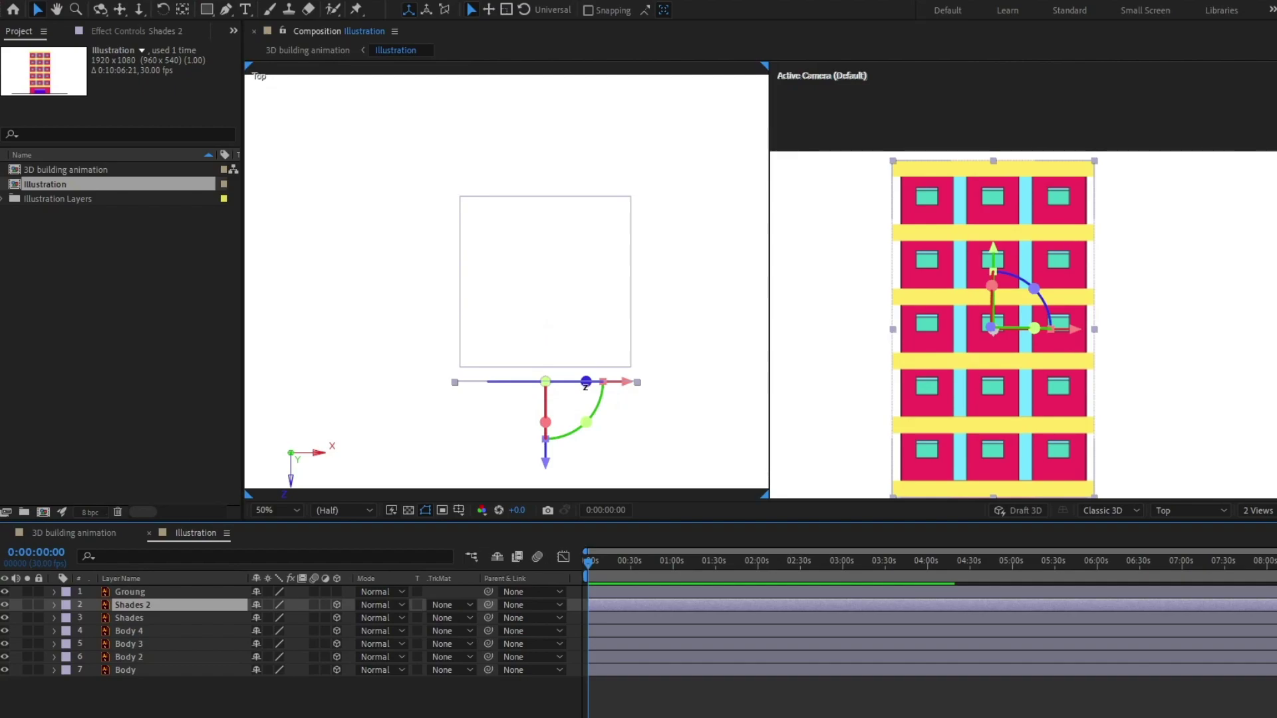
key(r)
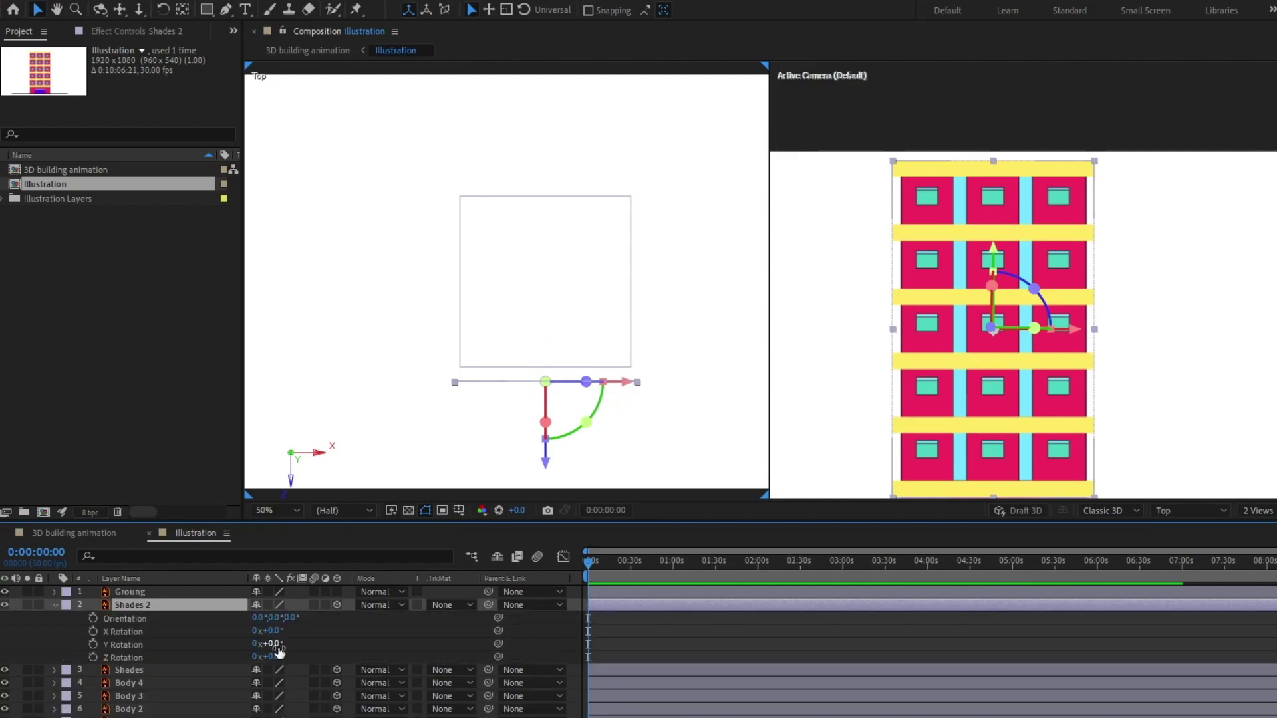
drag(275, 643, 390, 632)
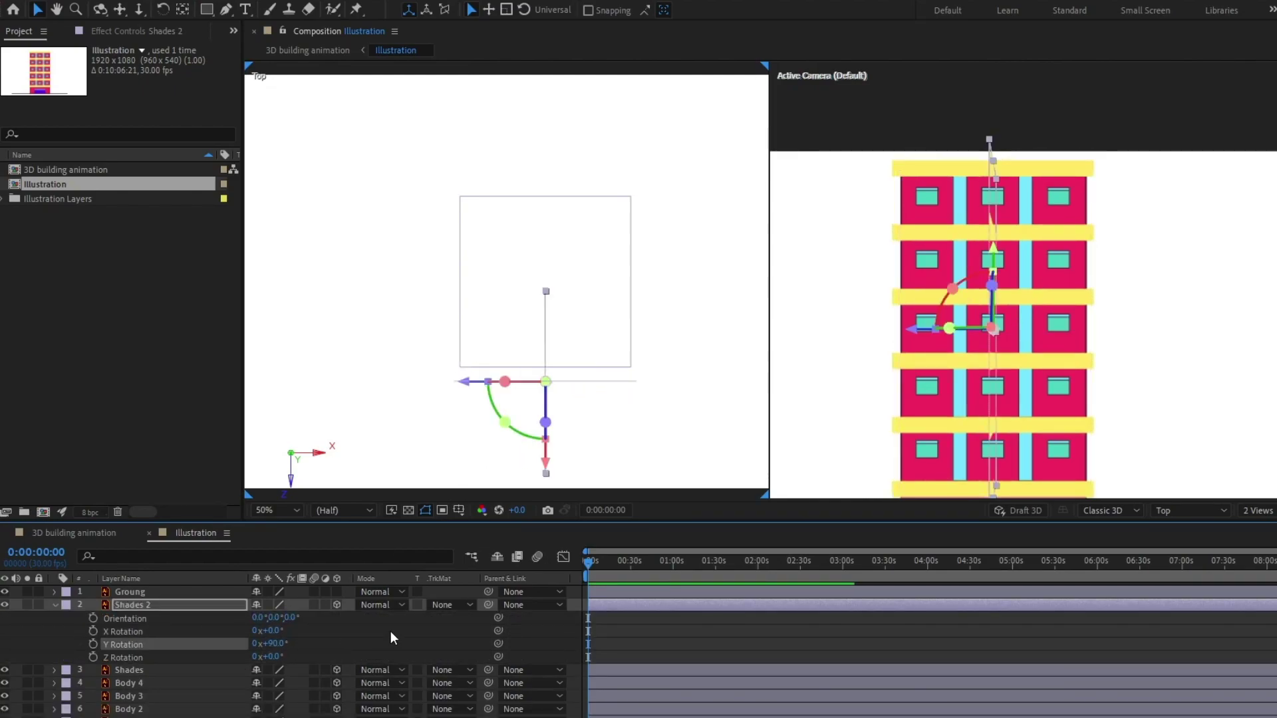
- Move Shades 2's anchor point to its front end and join that end to the front shade's right end in the Top view
drag(548, 353, 622, 402)
key(y)
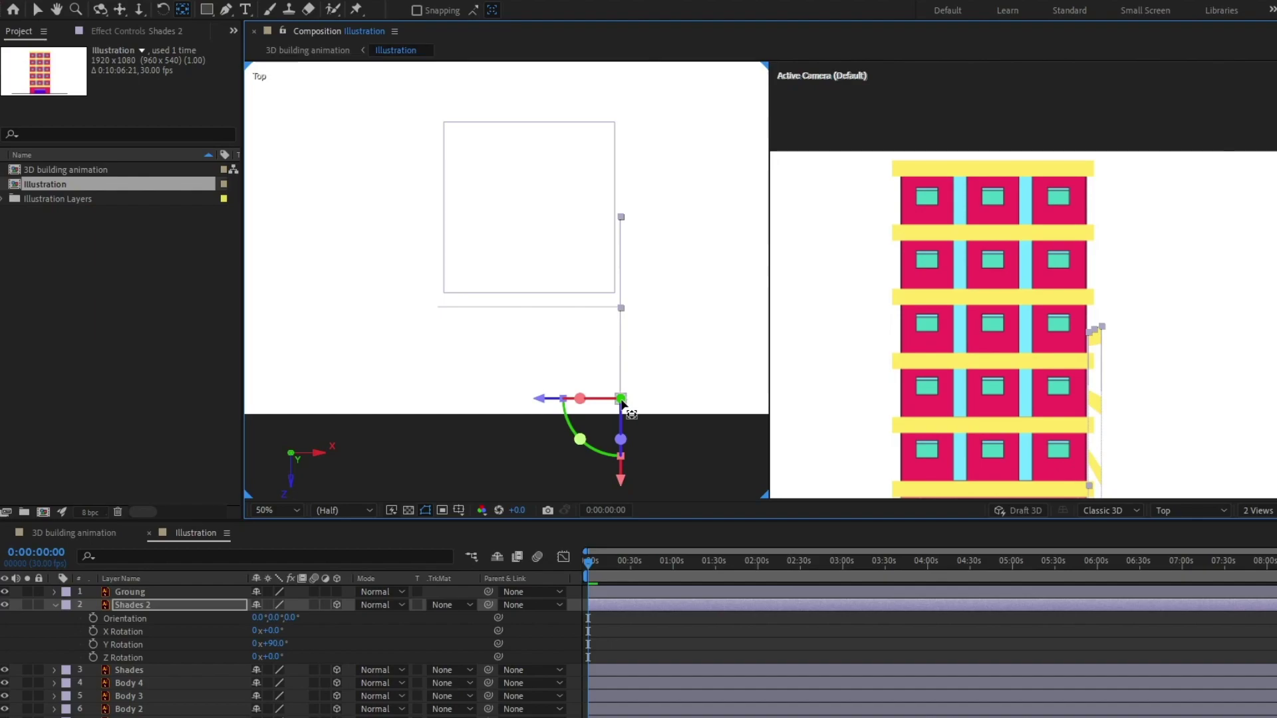
key(v)
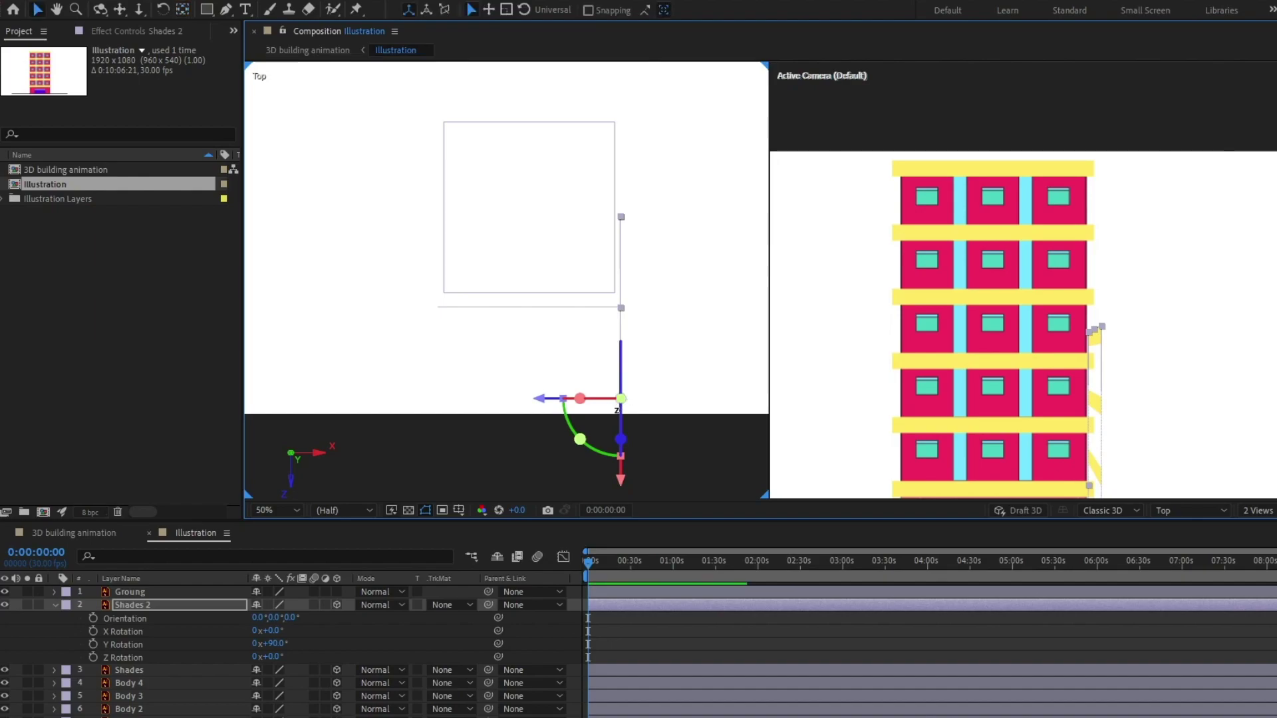
drag(622, 373, 496, 421)
key(period)
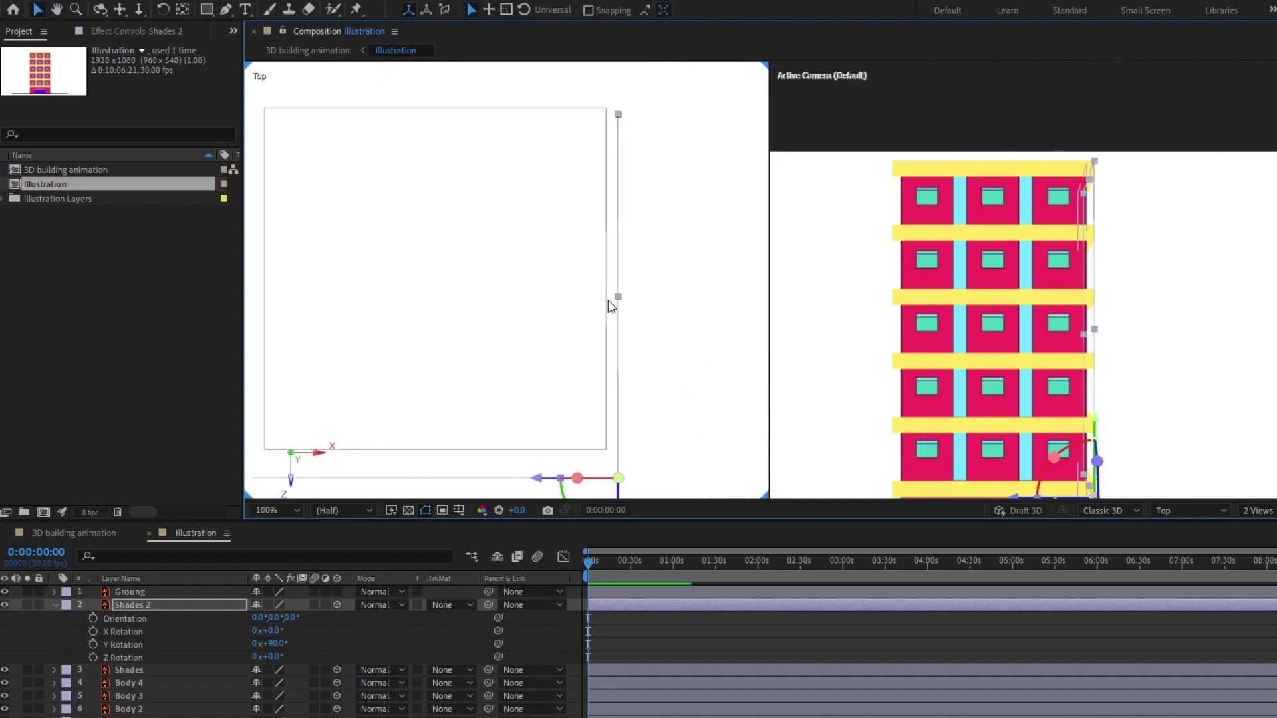
- Duplicate Shades 2 and move the copy's anchor point to its back end in the Top view
click(146, 605)
key(ctrl+d)
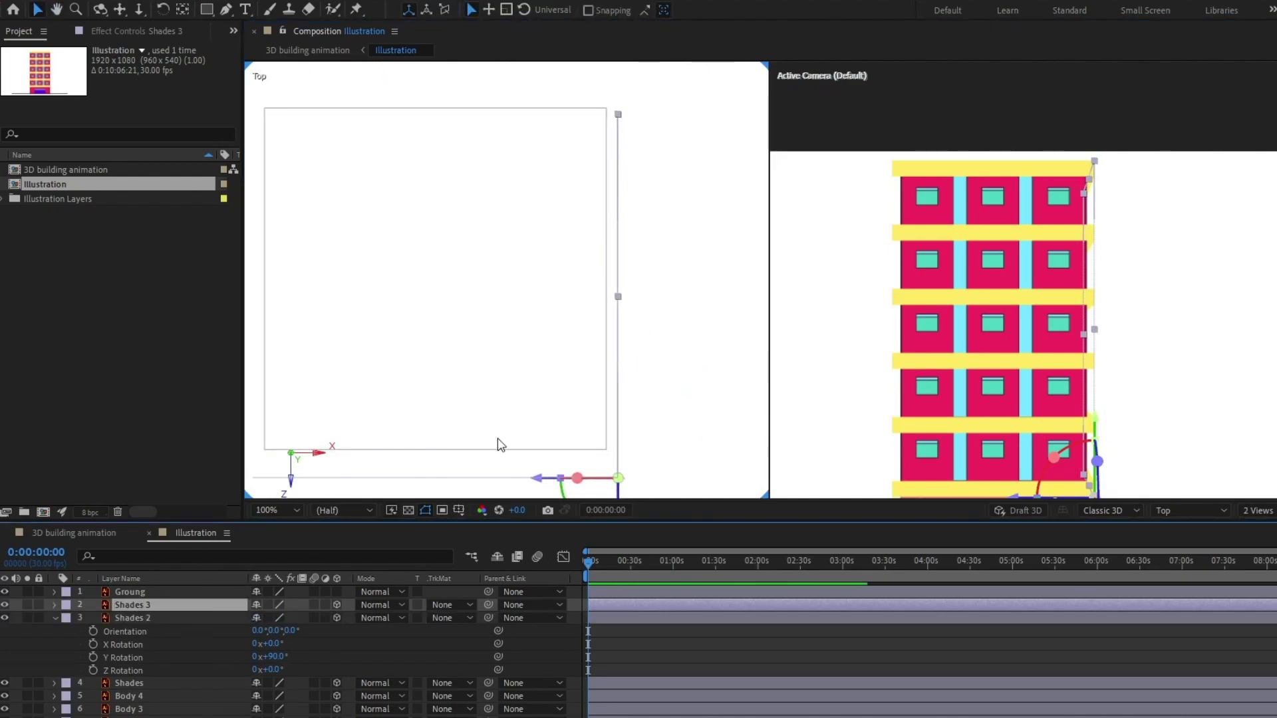
key(y)
drag(622, 489, 618, 114)
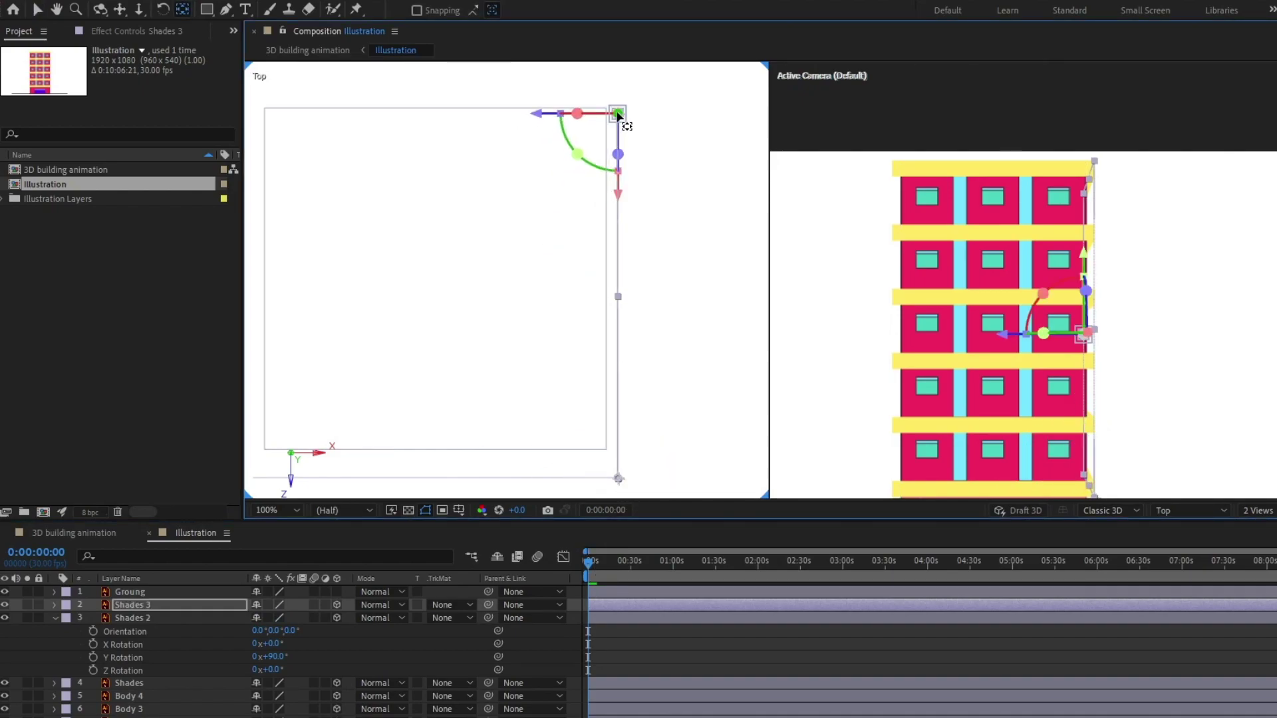
- Set the Y Rotation of Shades 3 to 180° to form the back shade
click(165, 607)
key(r)
drag(274, 643, 290, 643)
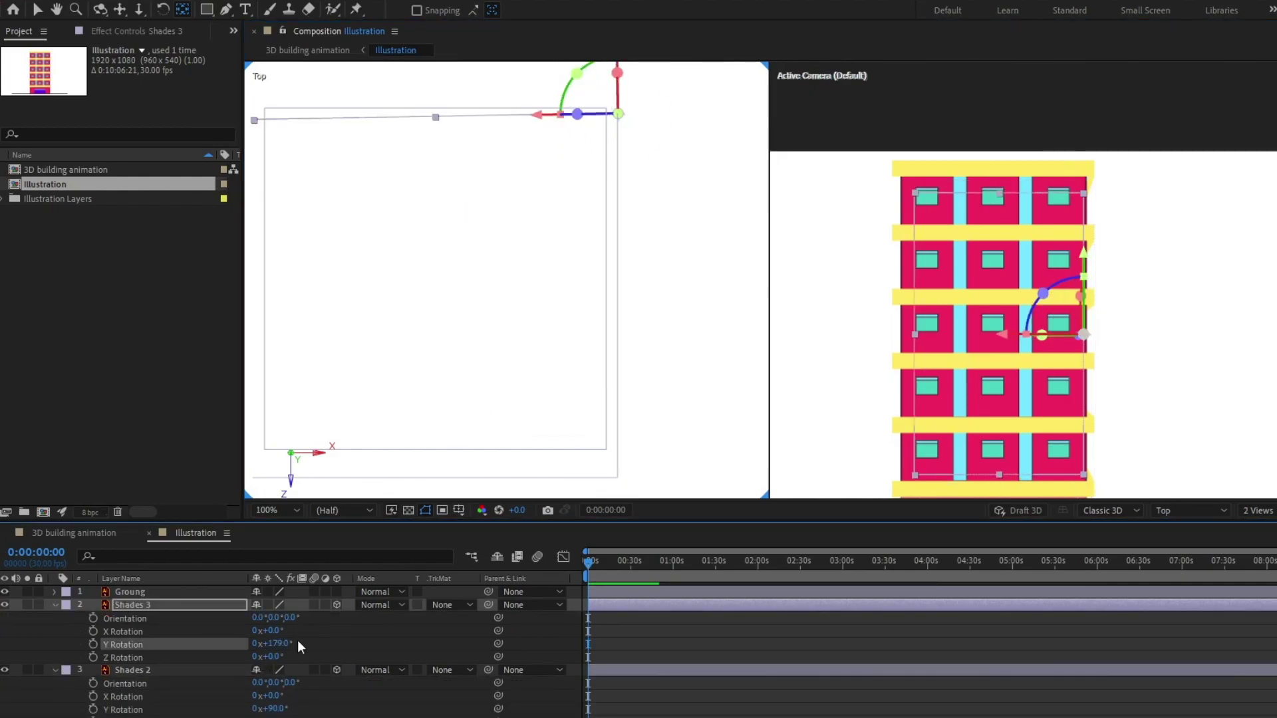
text(180)
key(Return)
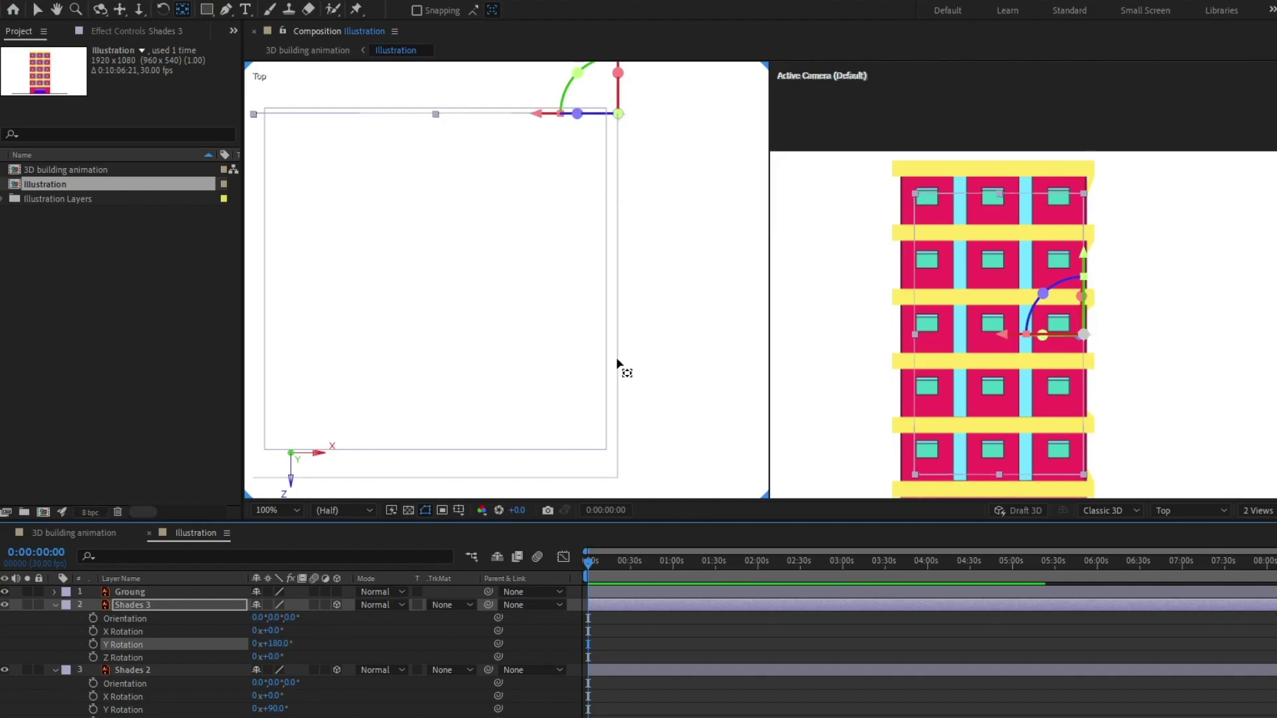
- Duplicate Shades 3 and move the copy's anchor point to the back shade's left end in the Top view
drag(599, 353, 586, 320)
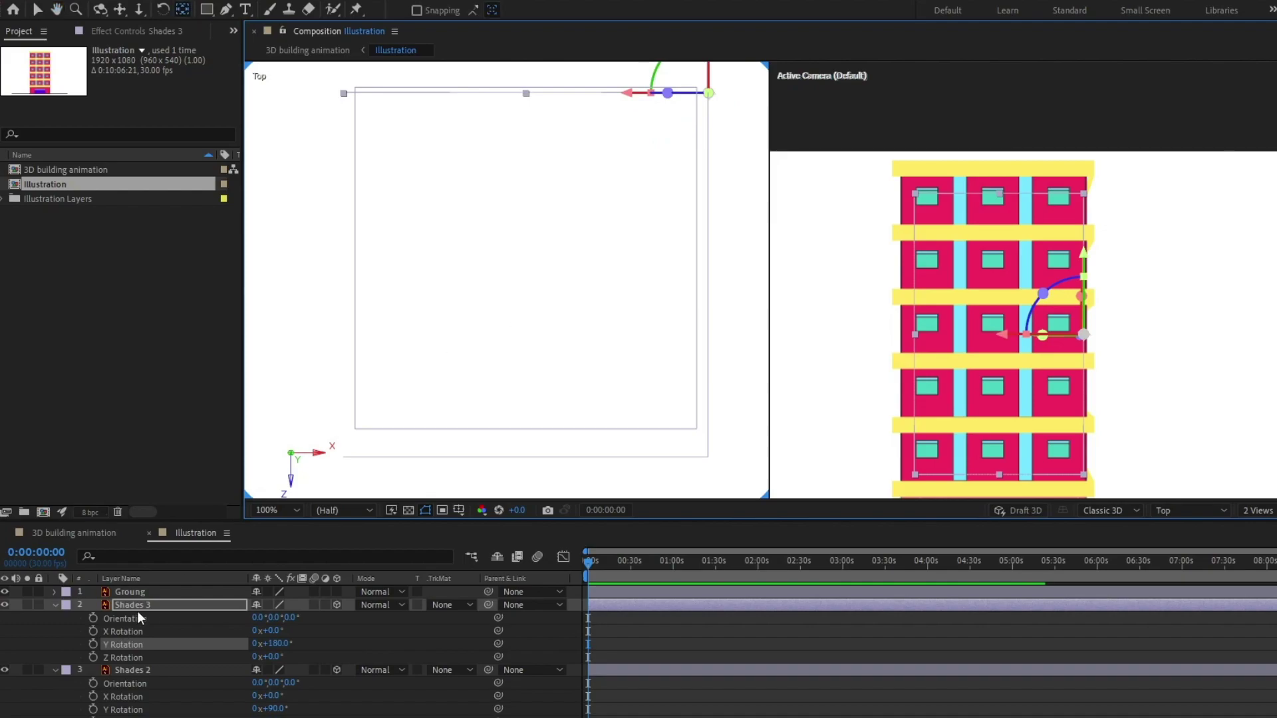
key(ctrl+d)
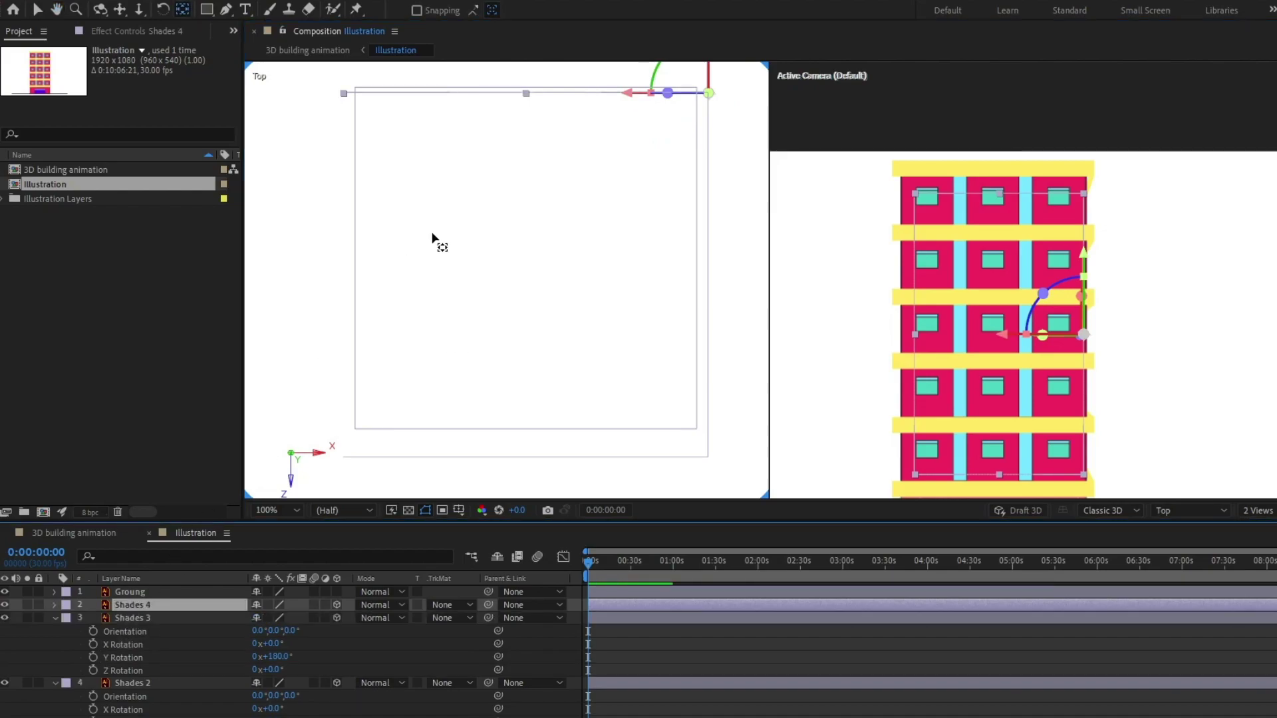
drag(710, 95, 342, 96)
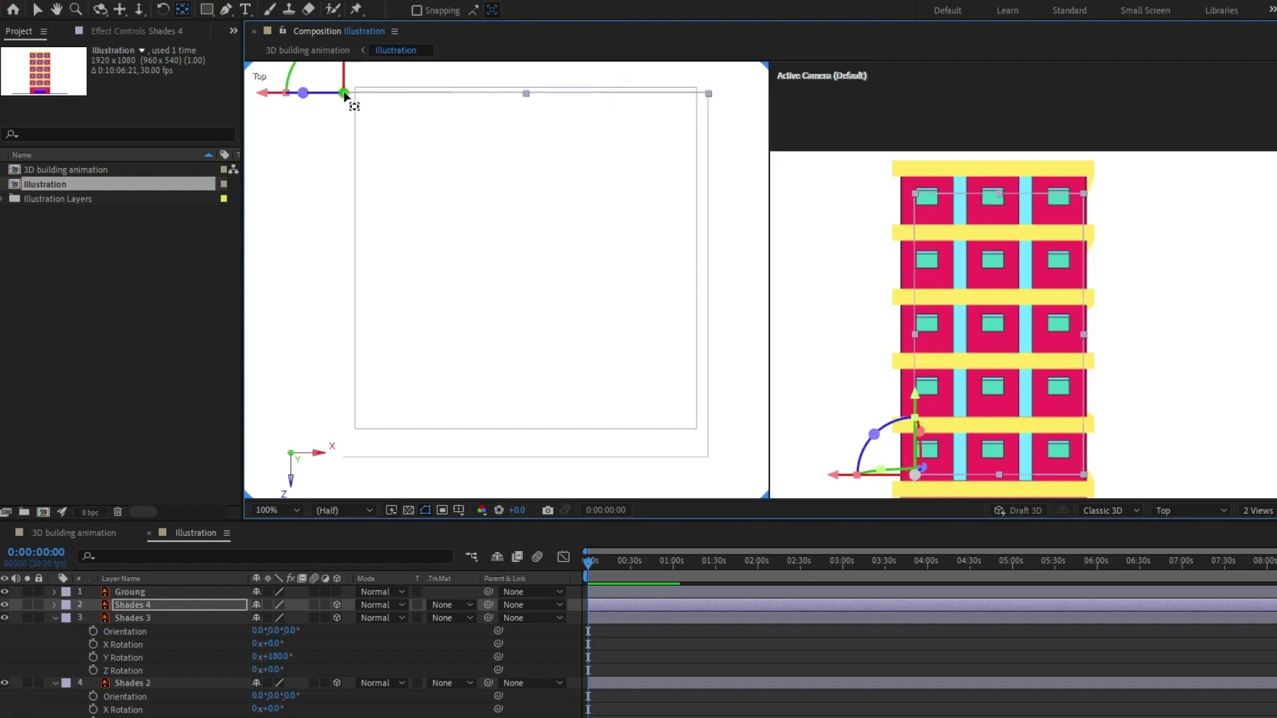
- Set the Y Rotation of Shades 4 to 270° to close the fourth side of the shades
click(164, 602)
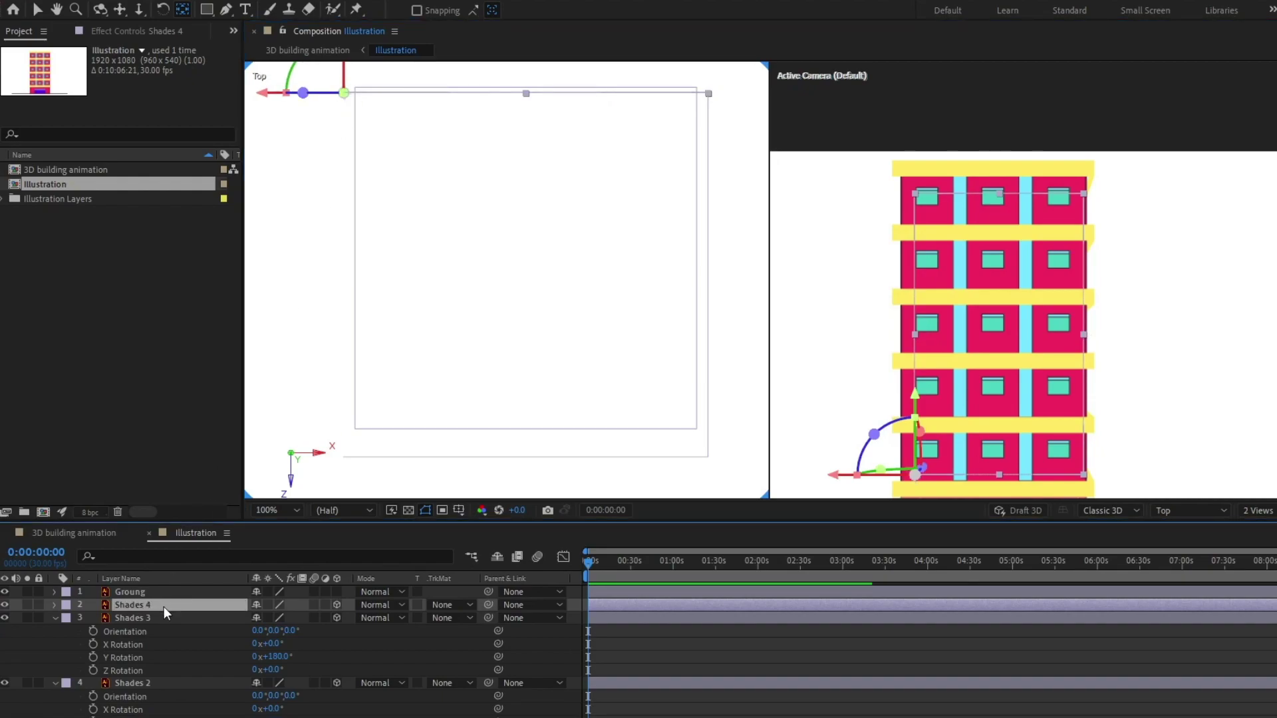
key(r)
drag(274, 643, 326, 638)
click(284, 645)
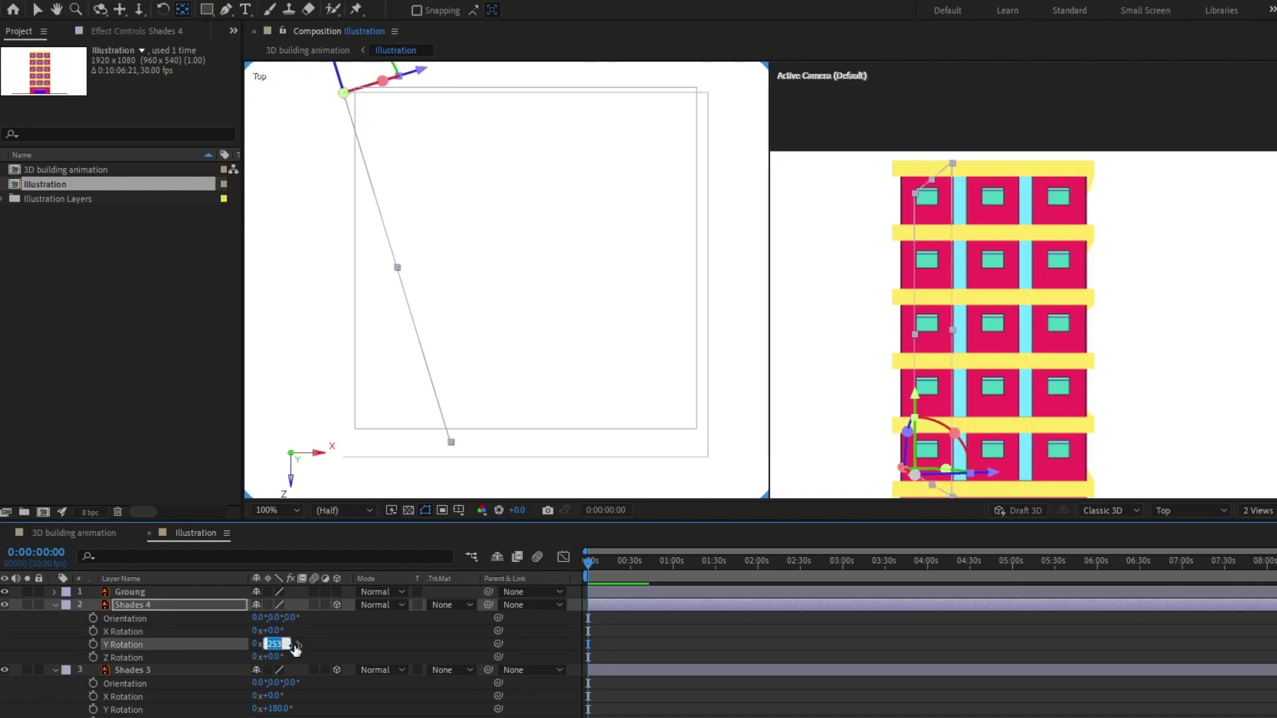
text(270)
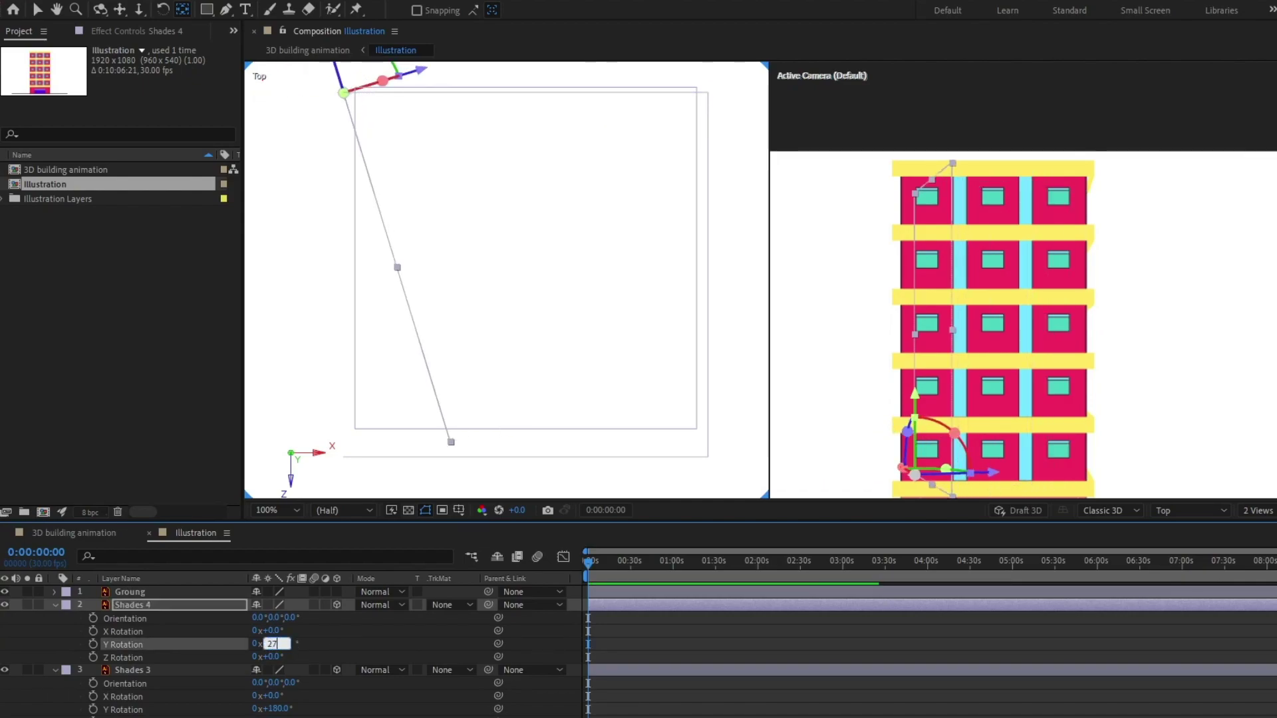
key(Return)
- Select all four Shades layers and nudge them together along the depth axis in the Top view until they are centred around the Body walls
click(182, 604)
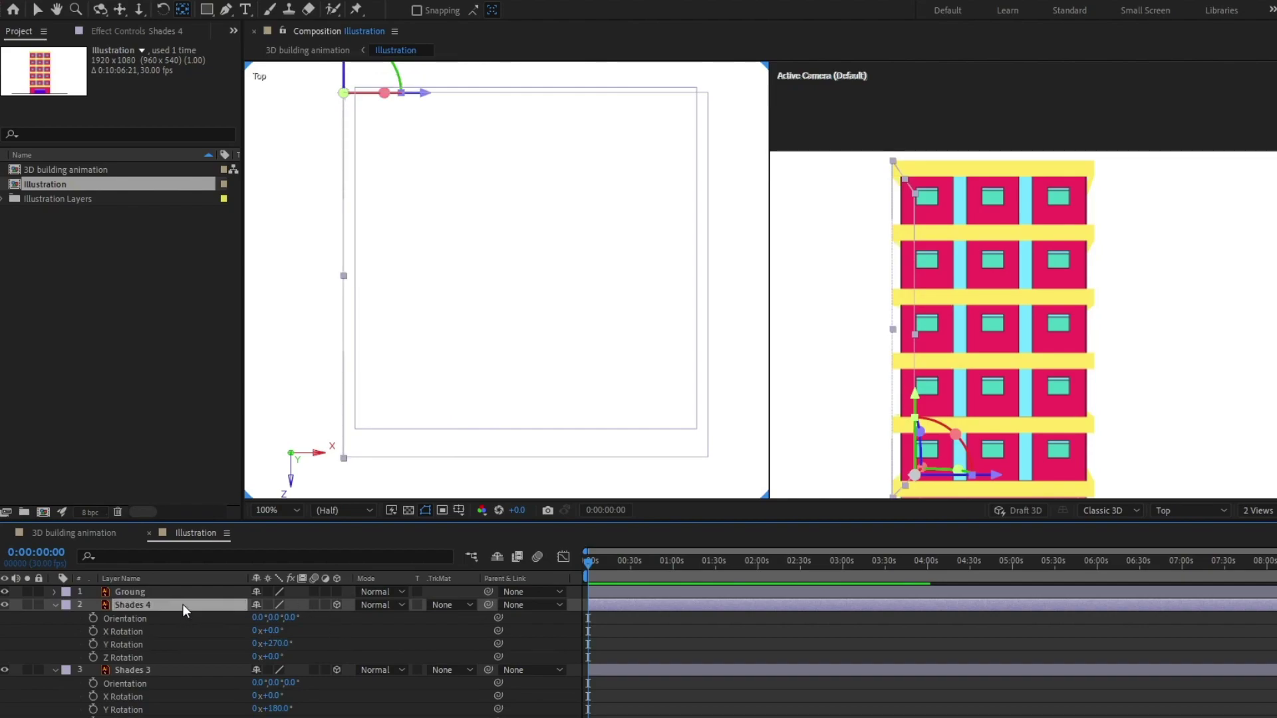
scroll(186, 652, down, 3)
key(ctrl+a)
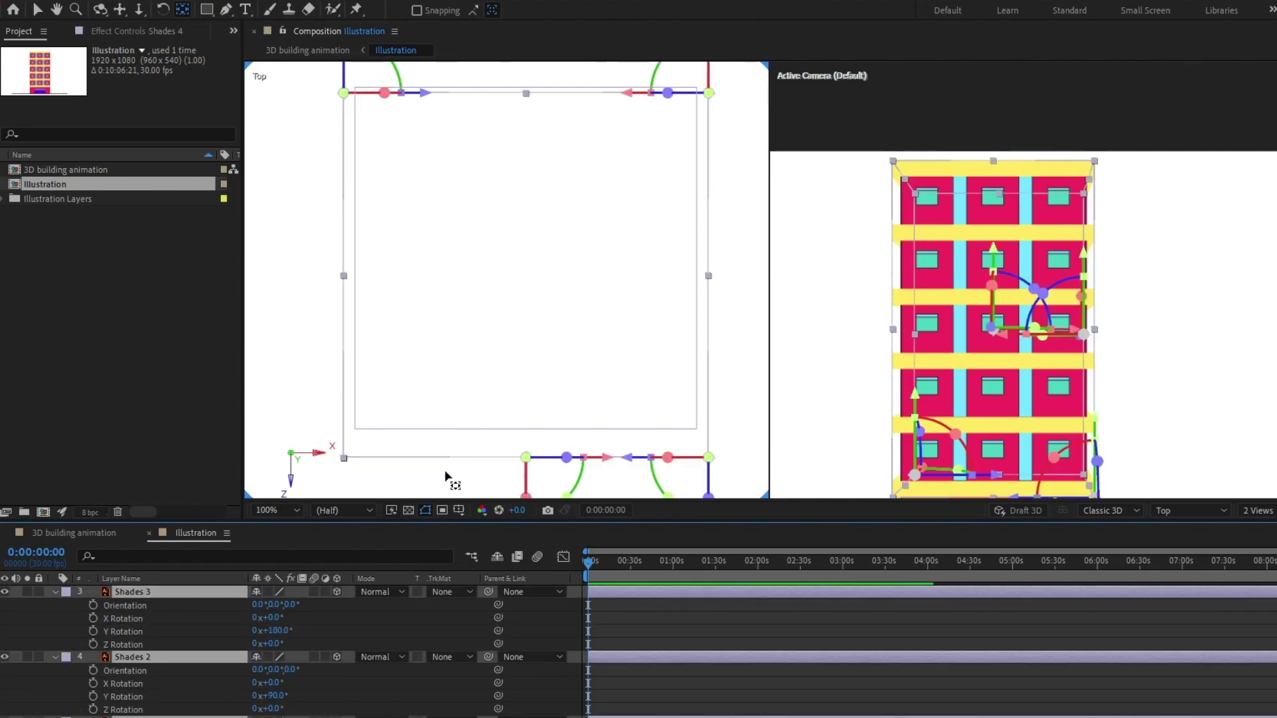
key(Up)
key(Up)
key(Up)
key(Up)
key(Up)
key(Up)
key(Up)
key(Up)
key(Up)
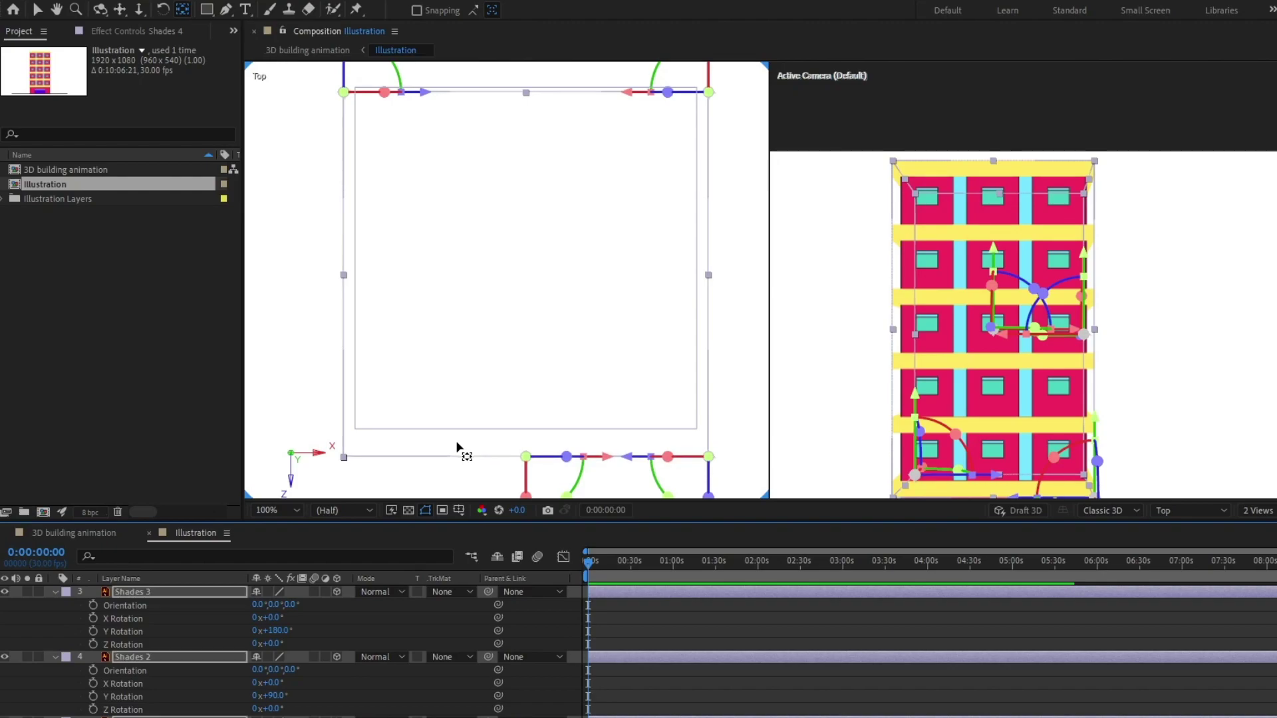
key(Up)
key(Up)
key(Up)
key(Up)
key(Up)
key(Up)
key(Up)
key(Up)
key(Up)
key(Up)
key(Up)
key(Up)
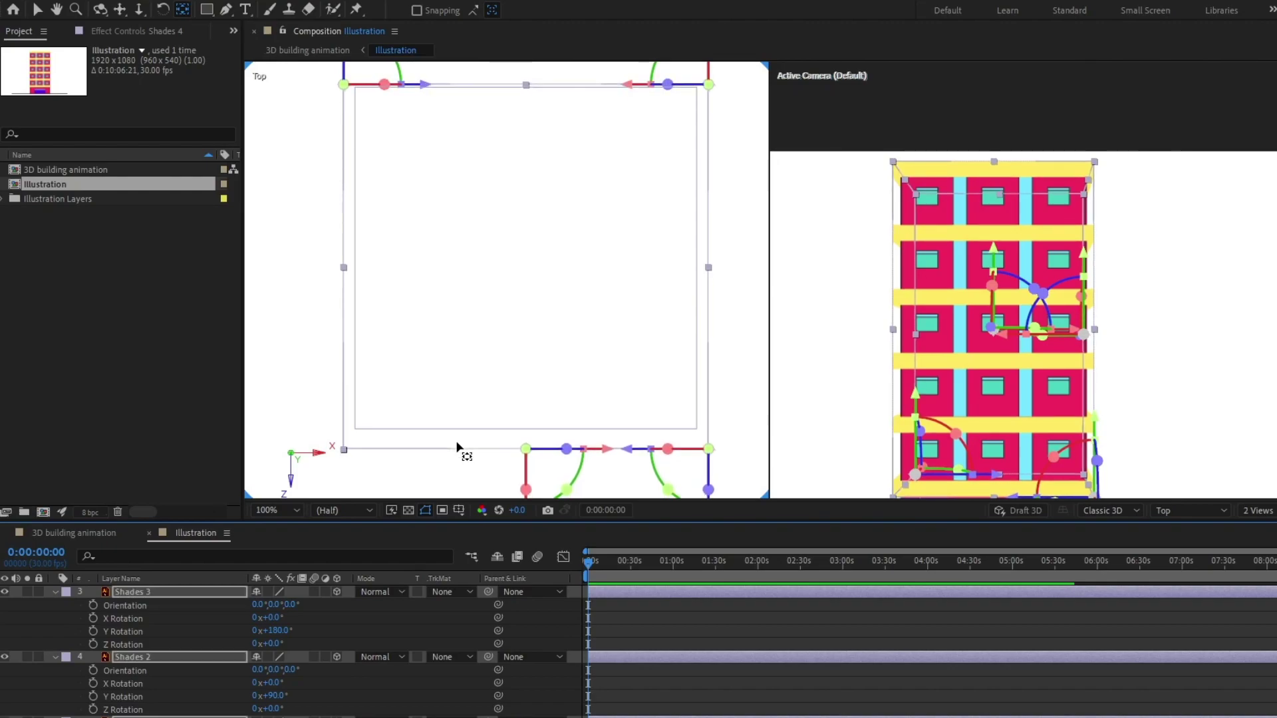
key(Up)
key(Up)
key(Up)
key(Up)
key(Up)
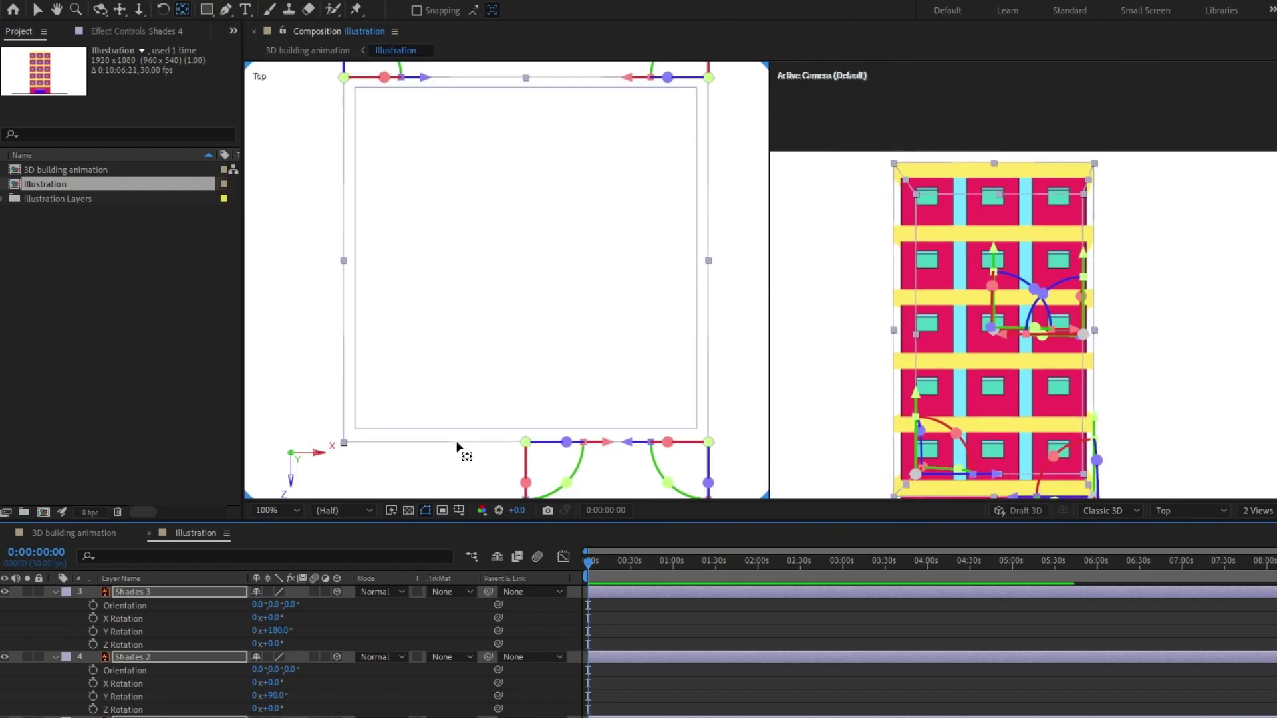
key(Up)
key(Up)
key(Up)
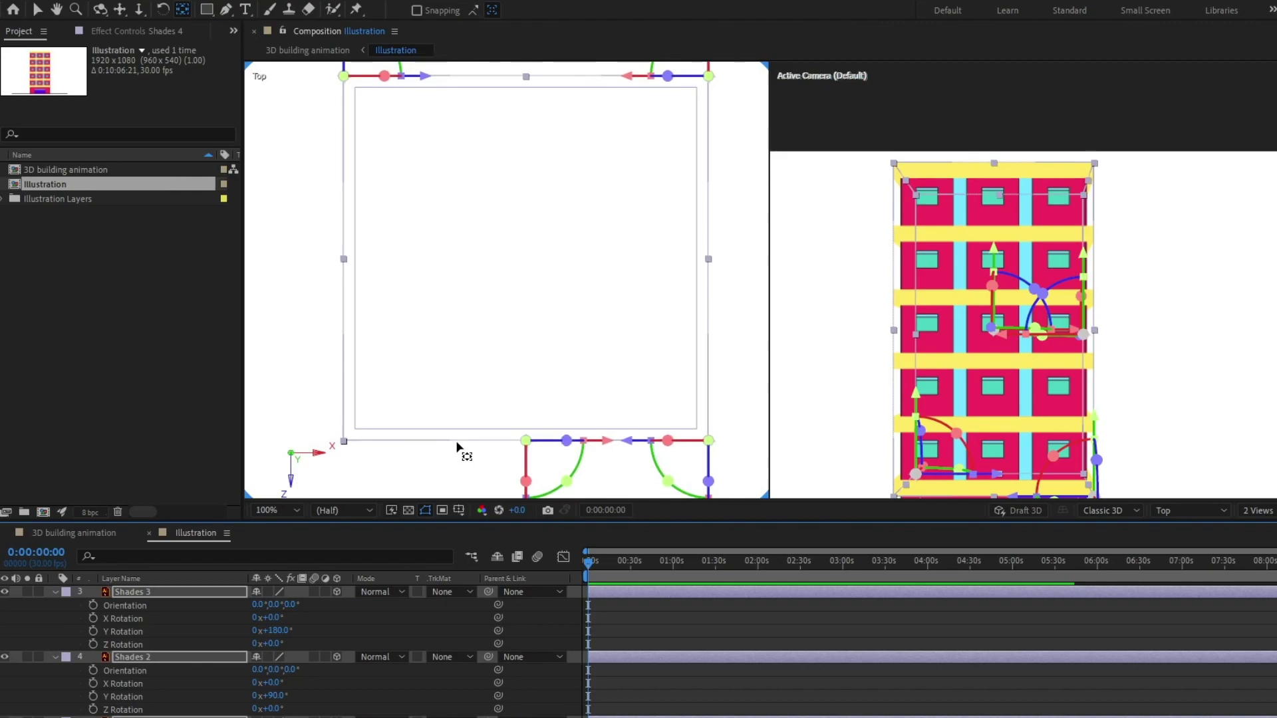
- Return the composition to a single Active Camera view showing the whole frame and deselect the Shades layers
click(1257, 510)
click(1250, 532)
key(comma)
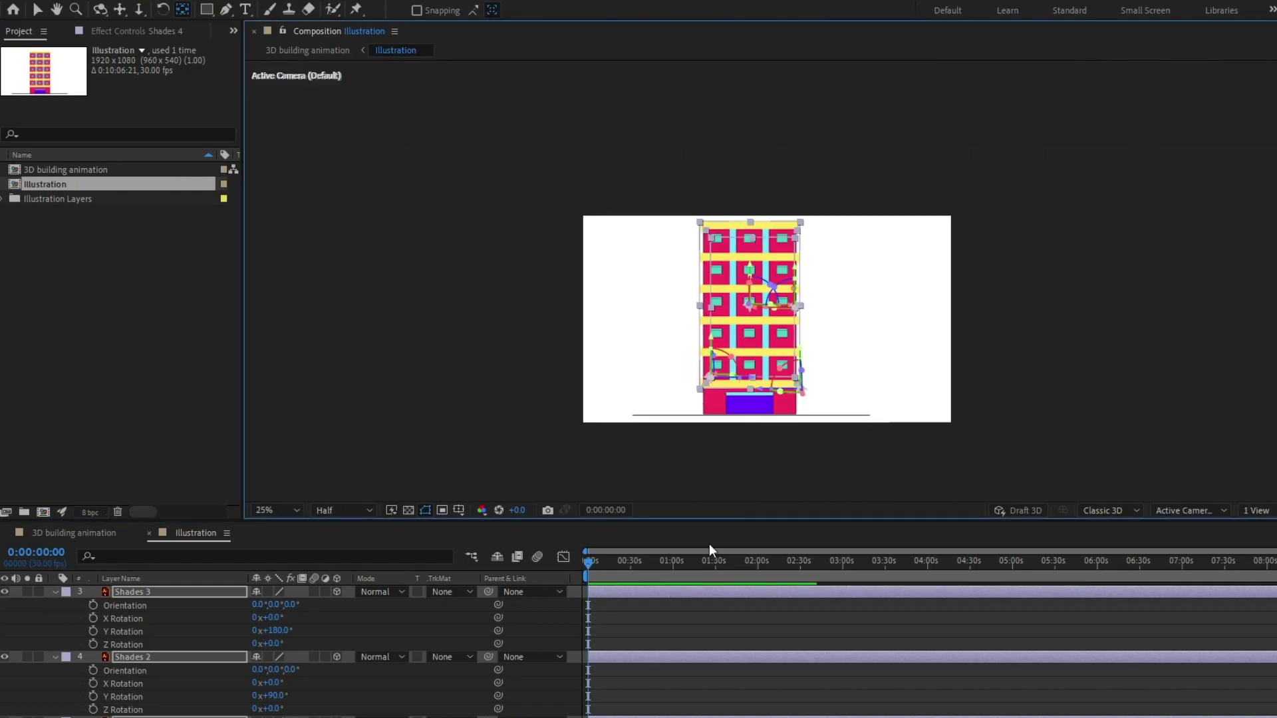
click(652, 633)
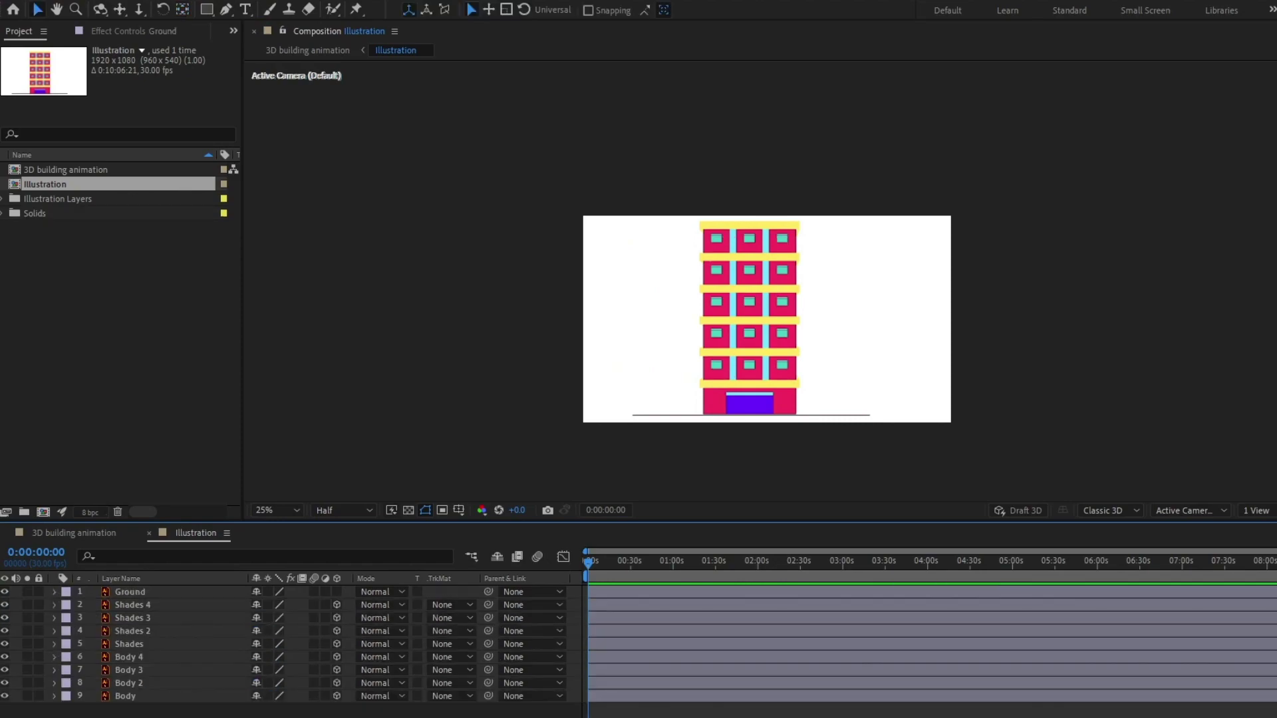
- Add a null object to the Illustration composition
right_click(285, 552)
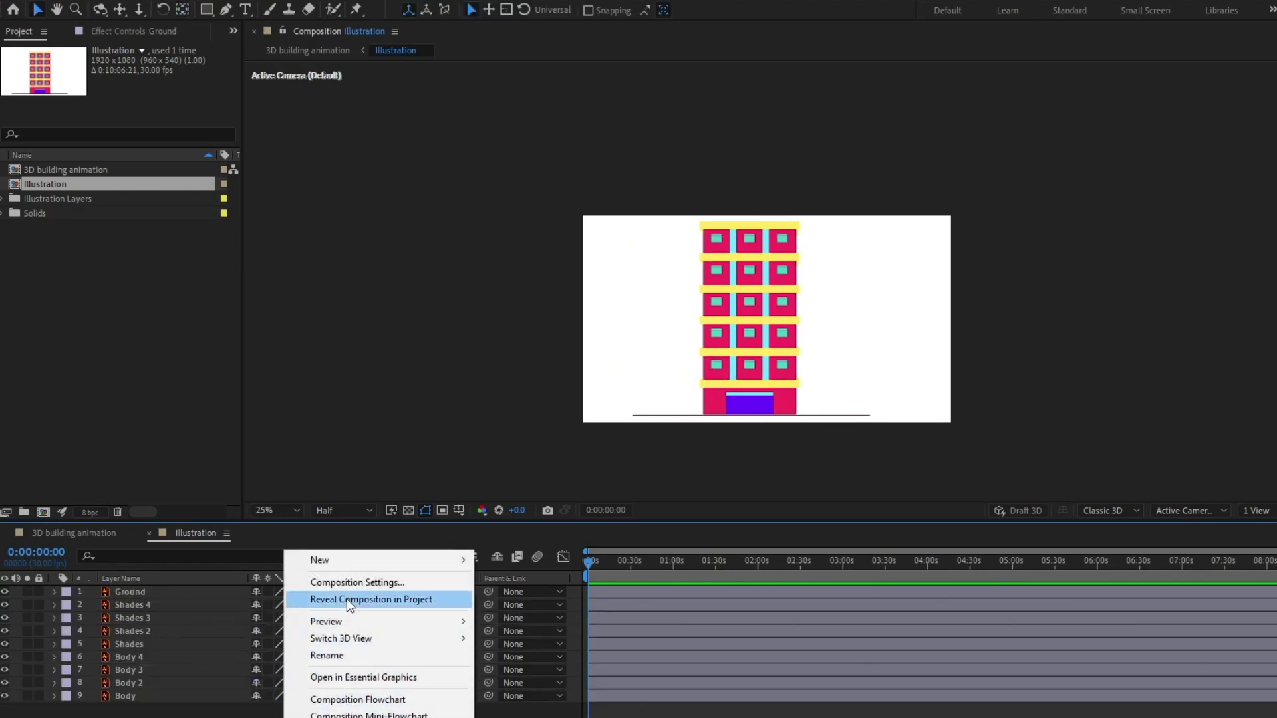
mouse_move(357, 563)
click(515, 650)
- Move the null's anchor point to its bottom centre and place the null on the ground line in the middle of the building's door
key(period)
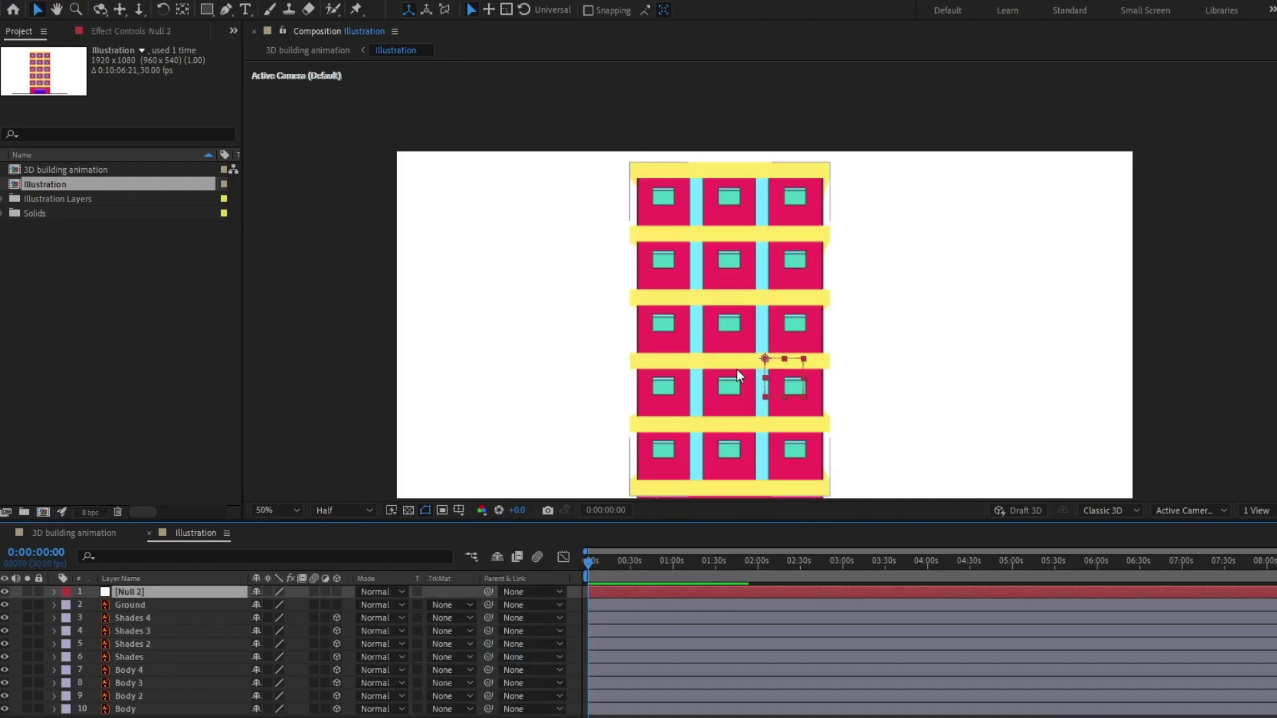
key(y)
drag(772, 365, 815, 309)
key(v)
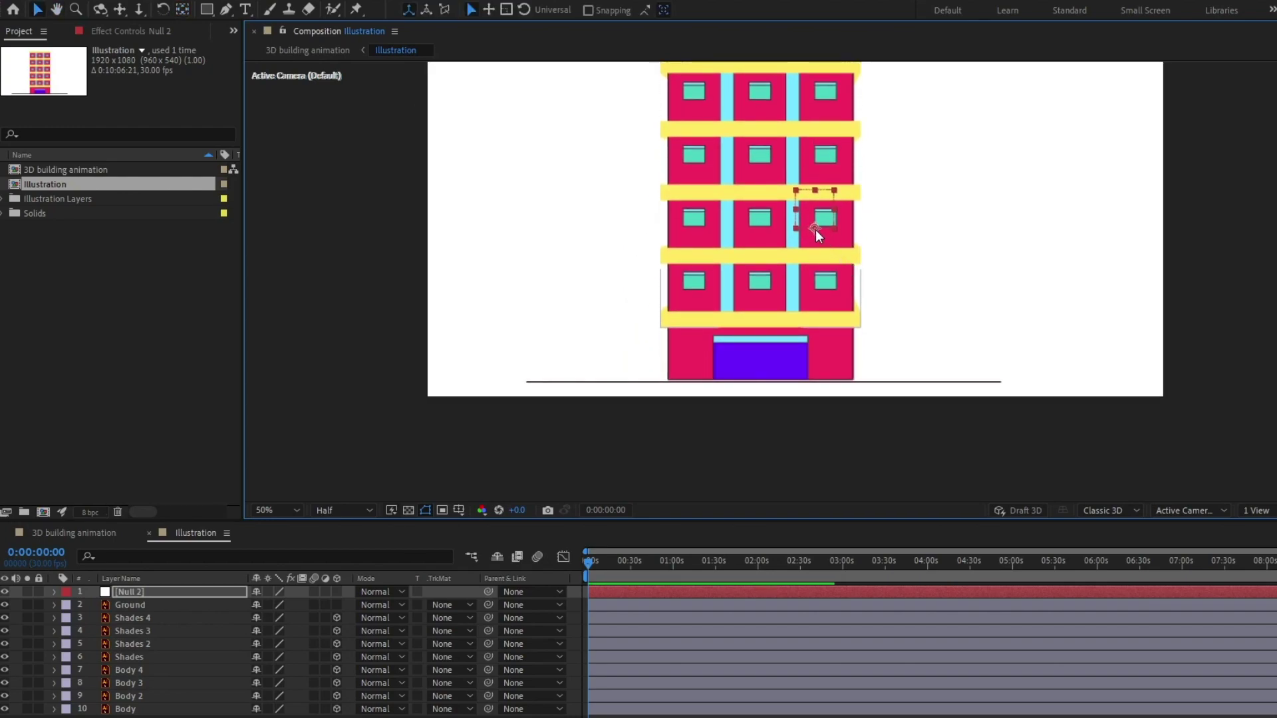
drag(811, 230, 759, 383)
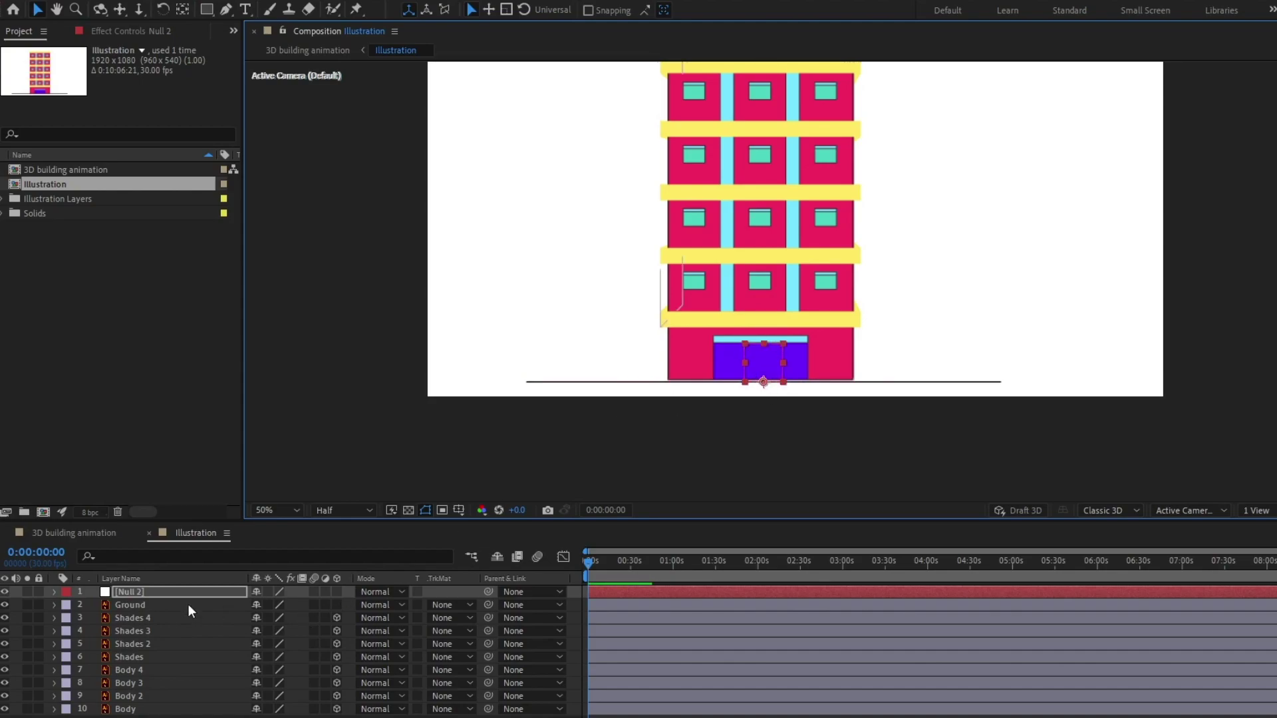
- Make the null object a 3D layer
click(149, 605)
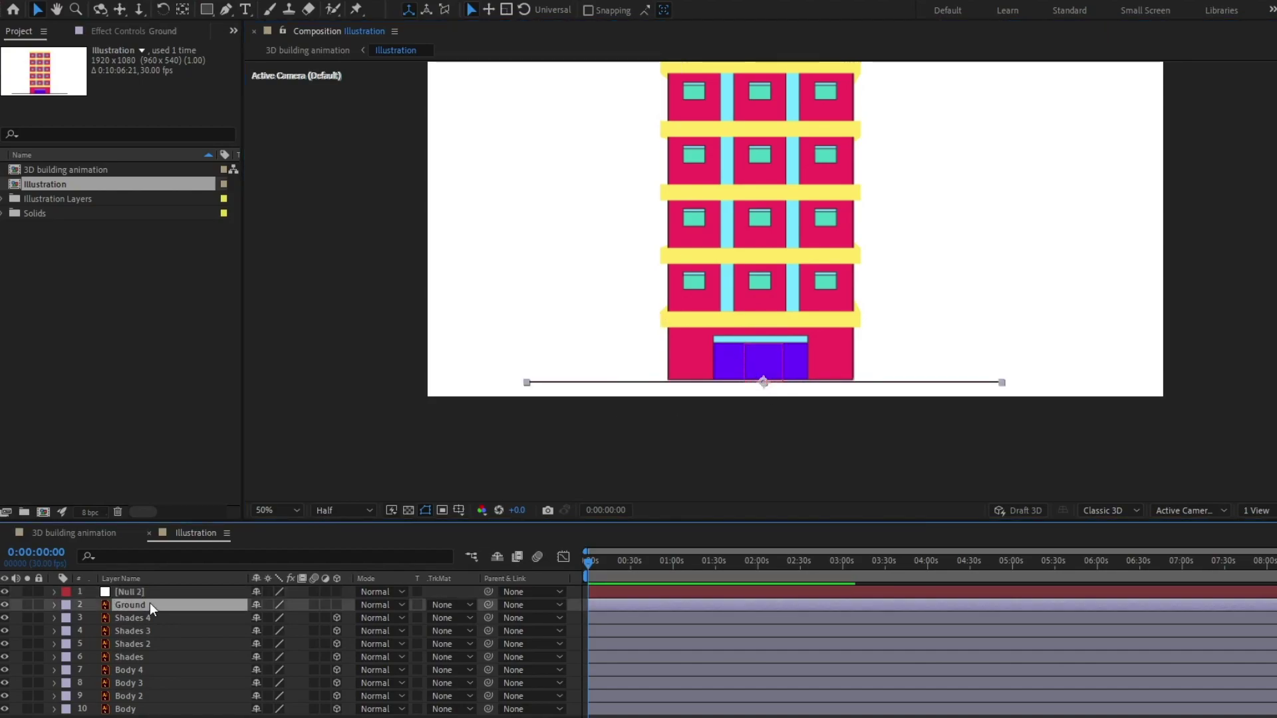
click(147, 618)
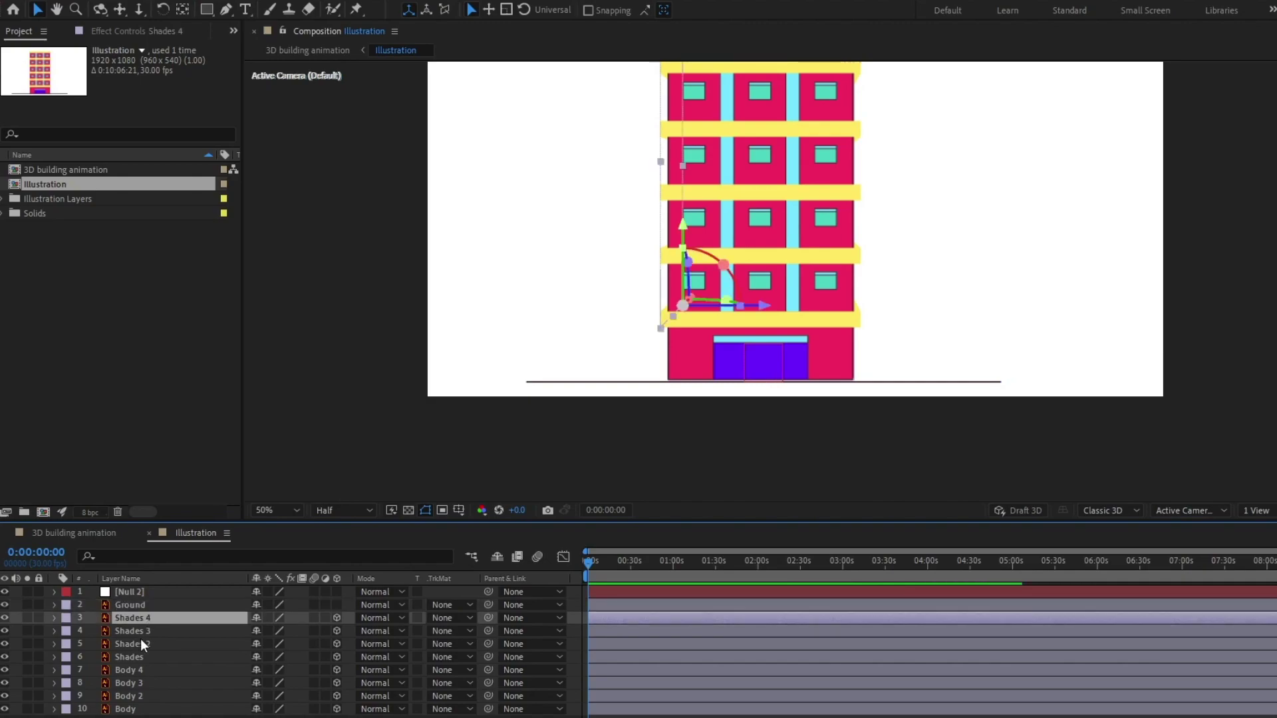
shift+click(133, 709)
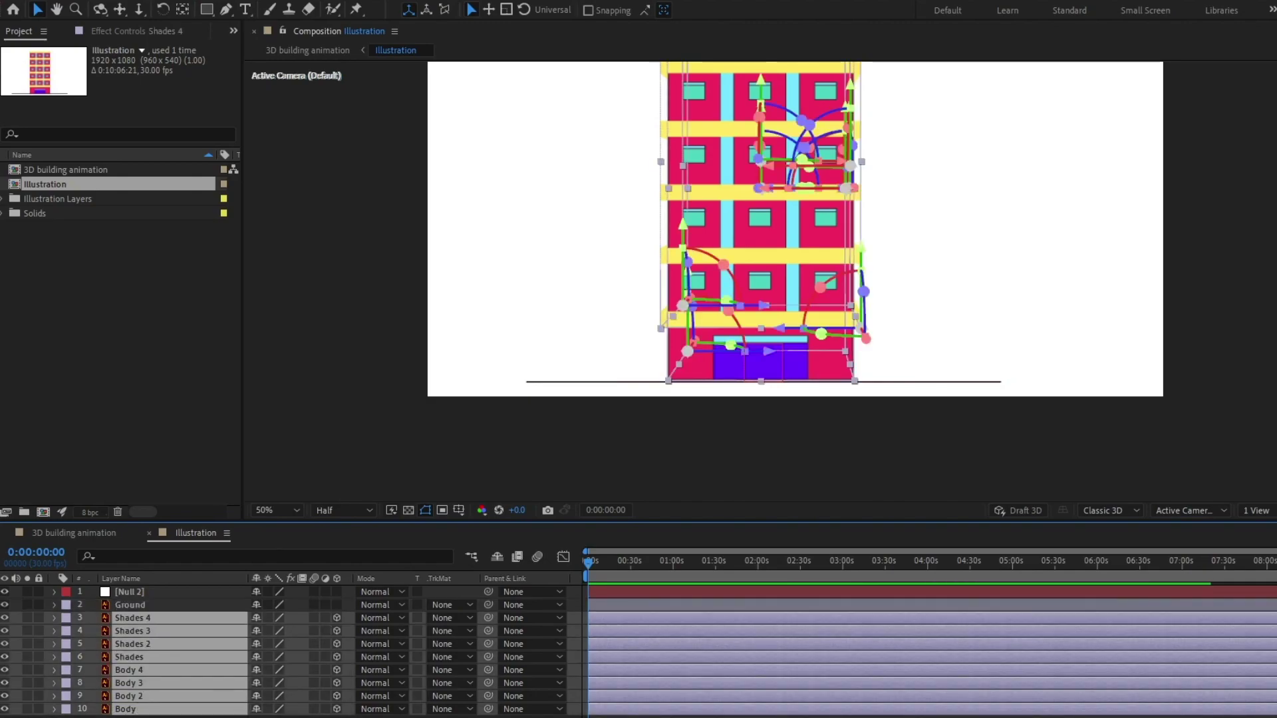
click(178, 592)
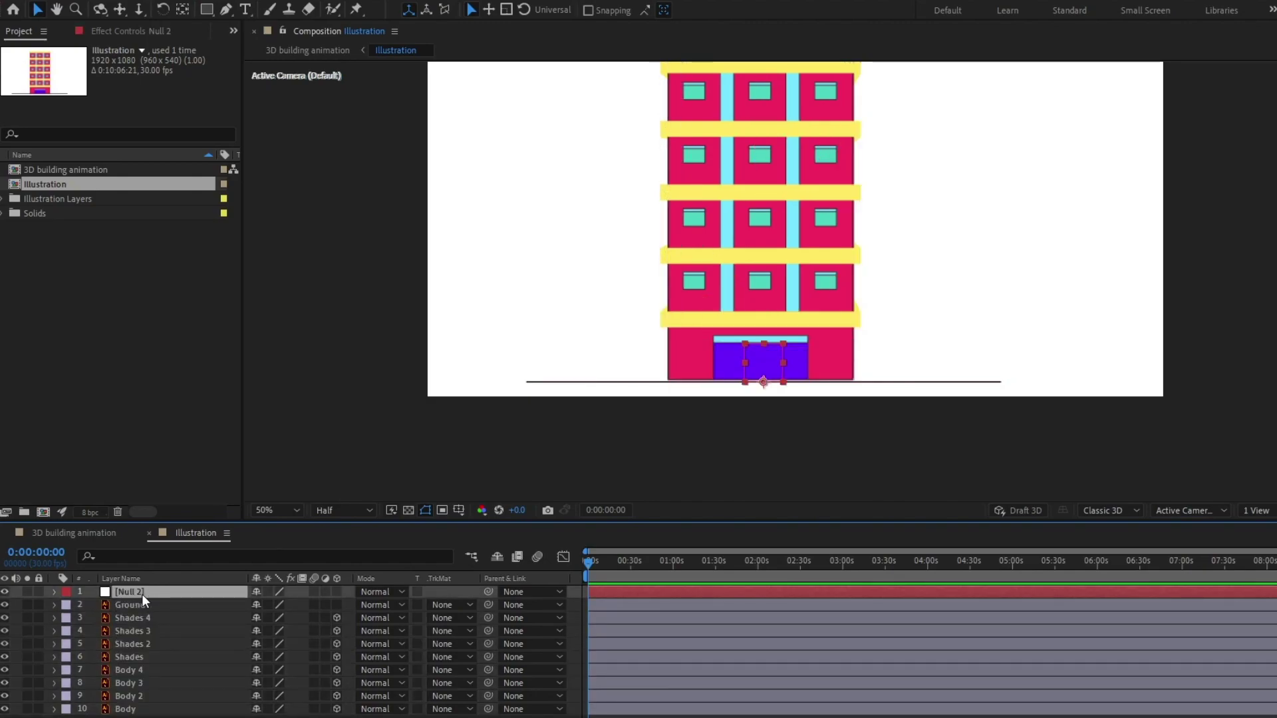
click(336, 592)
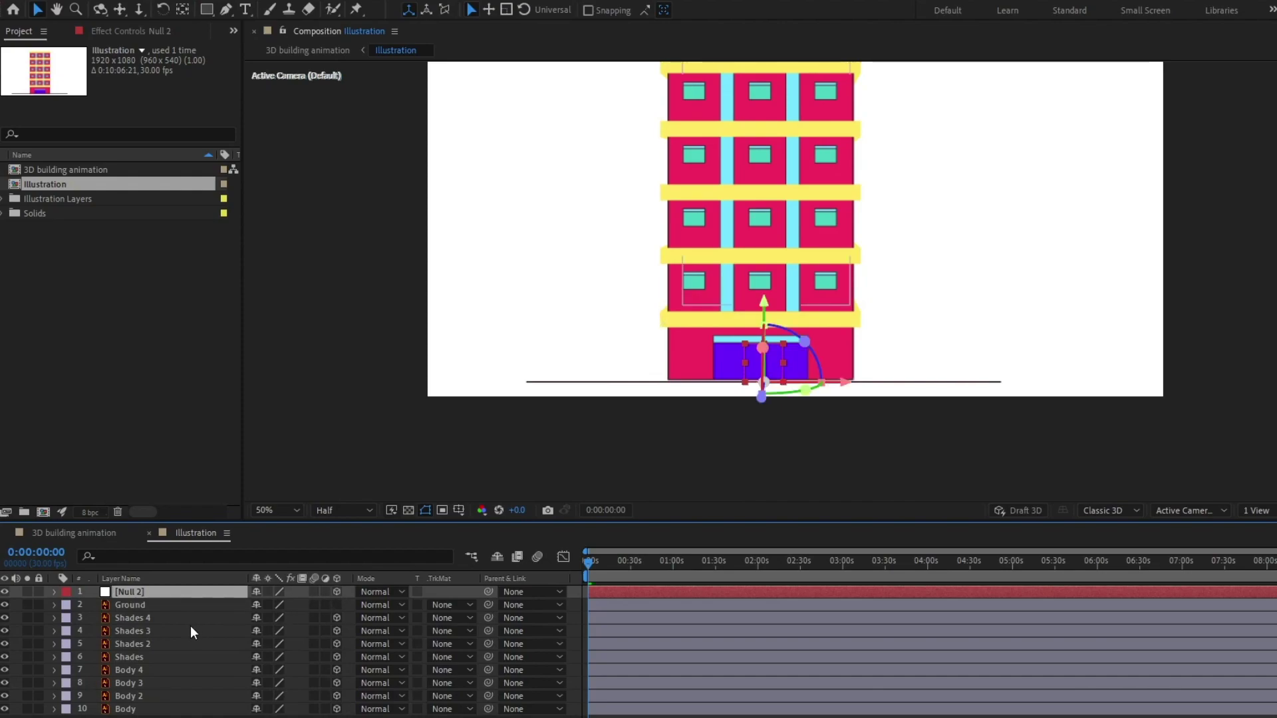
- Parent all the Shades and Body layers to Null 2, leaving out the Ground layer
click(162, 618)
shift+click(176, 709)
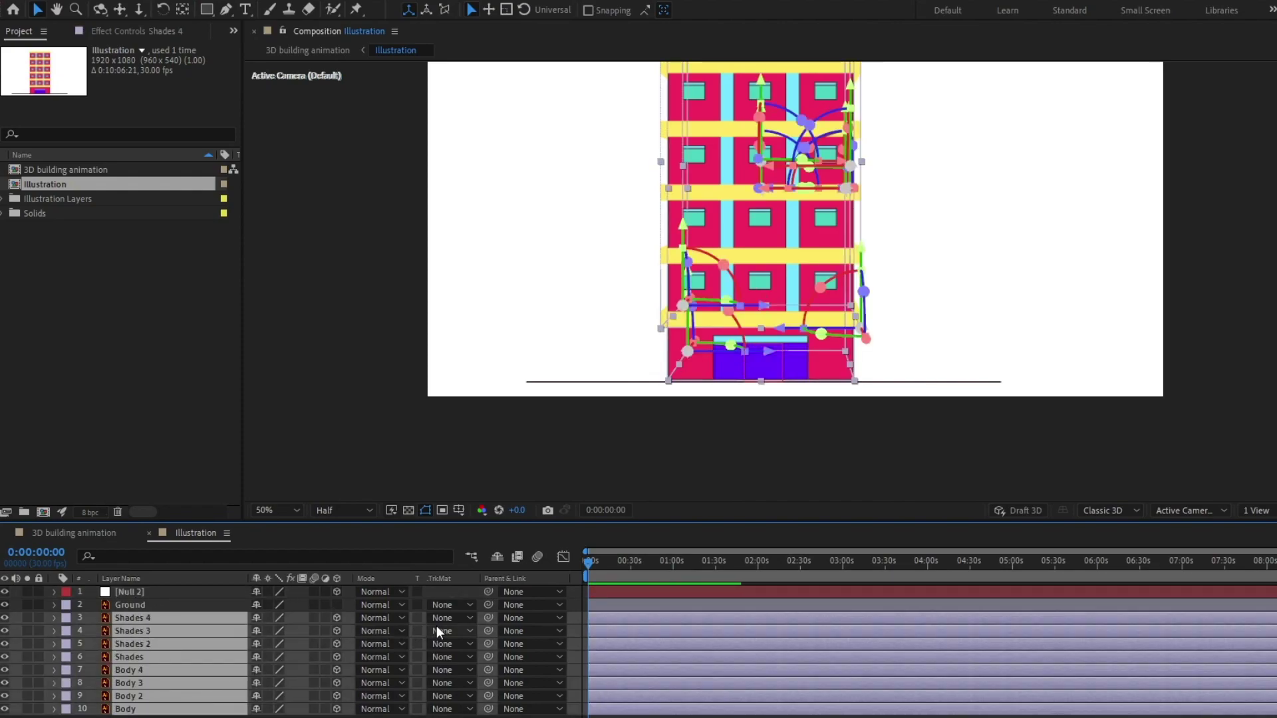
drag(488, 618, 152, 593)
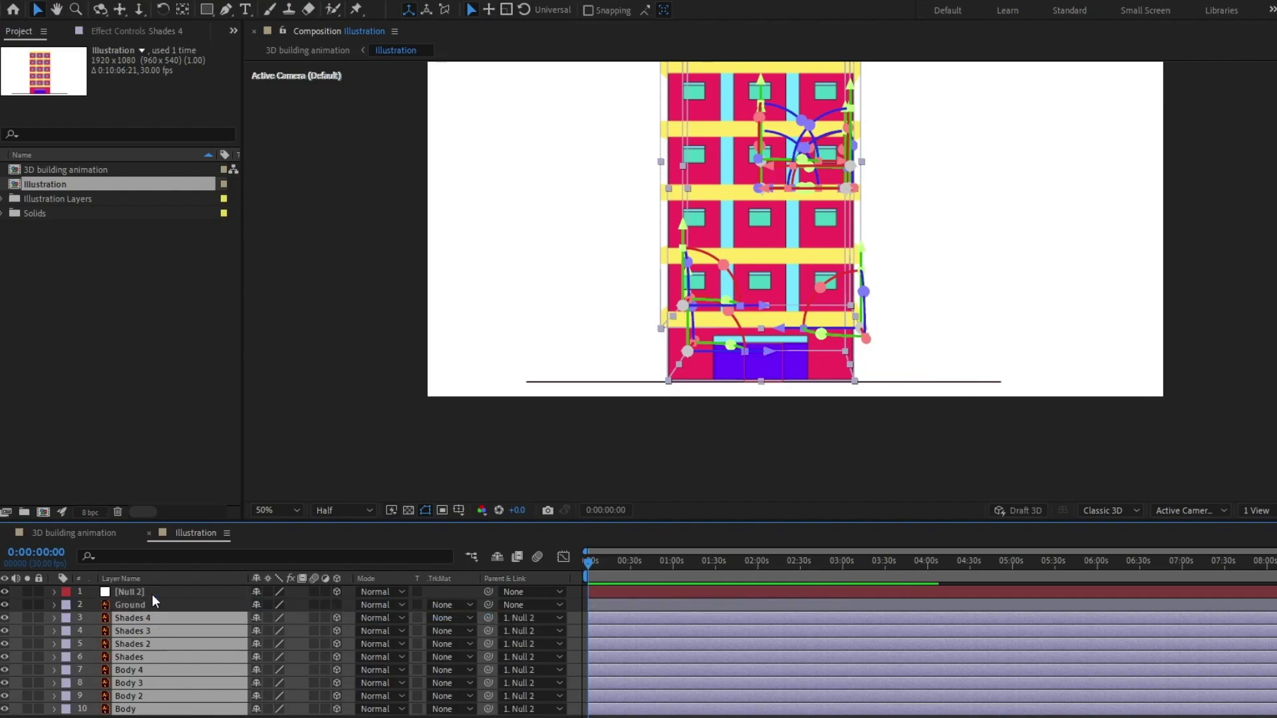
- Set the null's Y Rotation to 61° and enable keyframing for it at the start of the timeline
click(150, 593)
key(r)
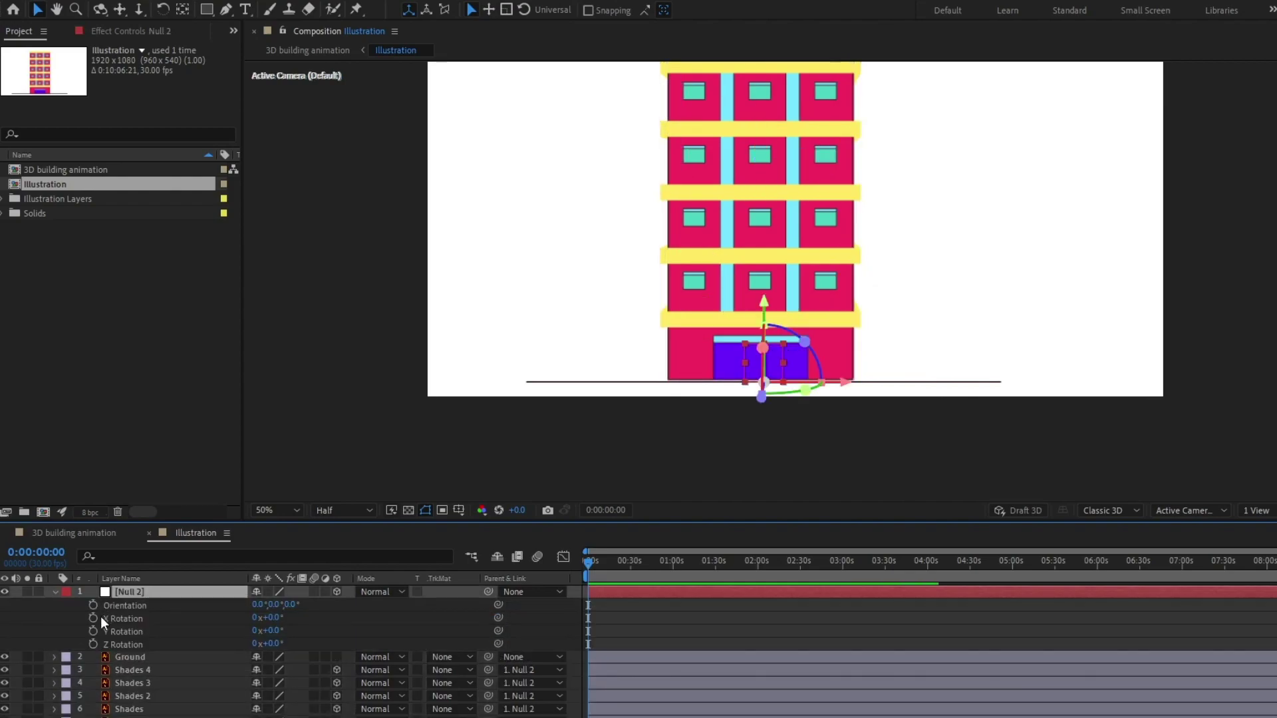
drag(276, 632, 437, 640)
key(comma)
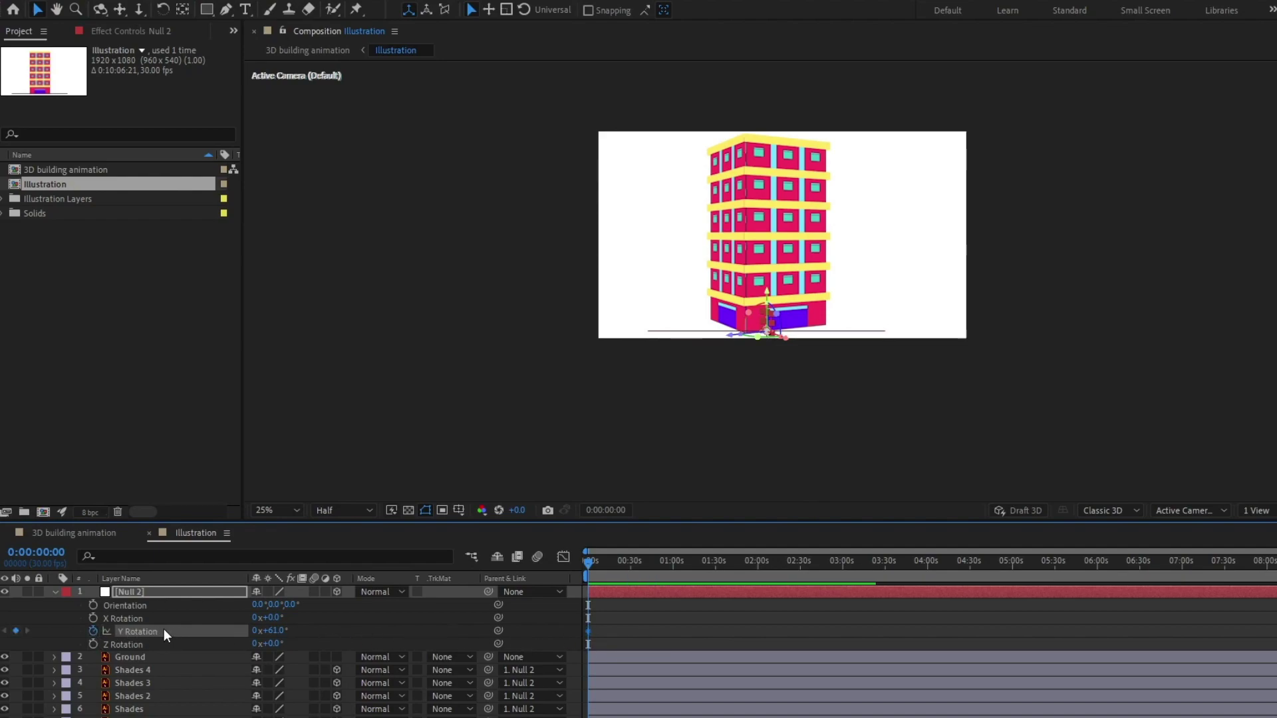
- Add a Y Rotation keyframe with one full revolution on the null at frame 20
click(38, 557)
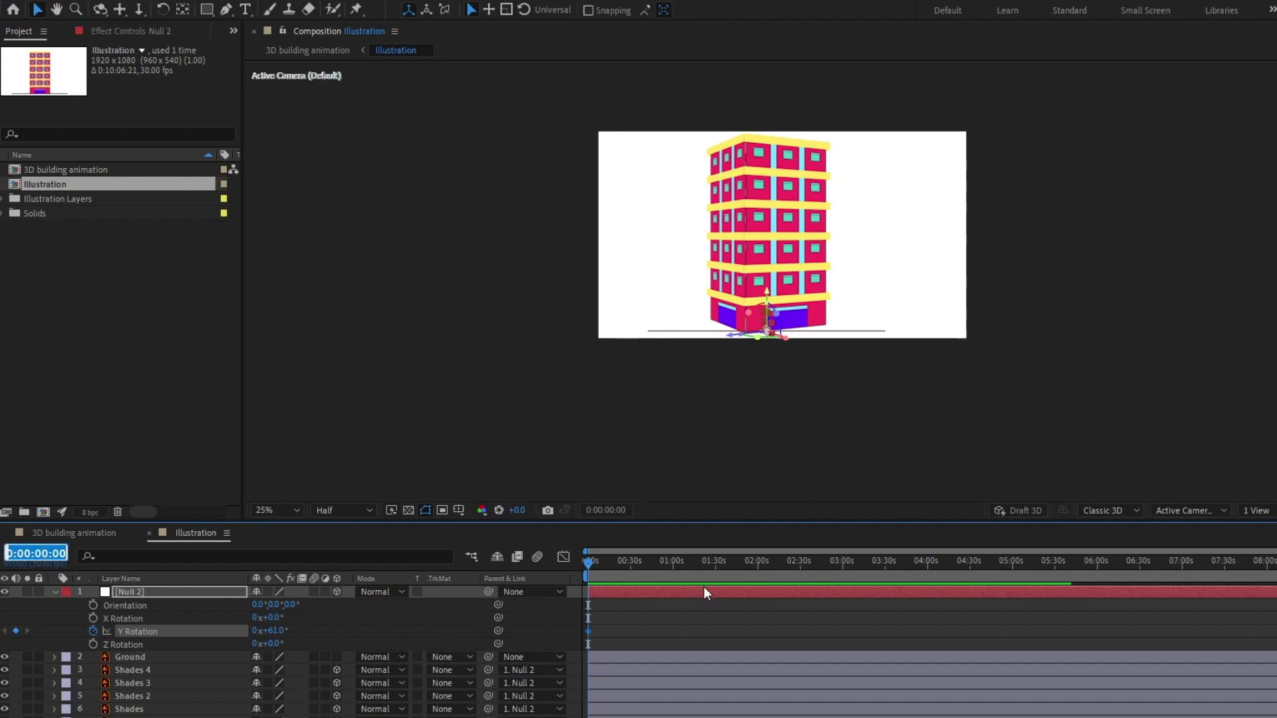
text(+20)
key(Return)
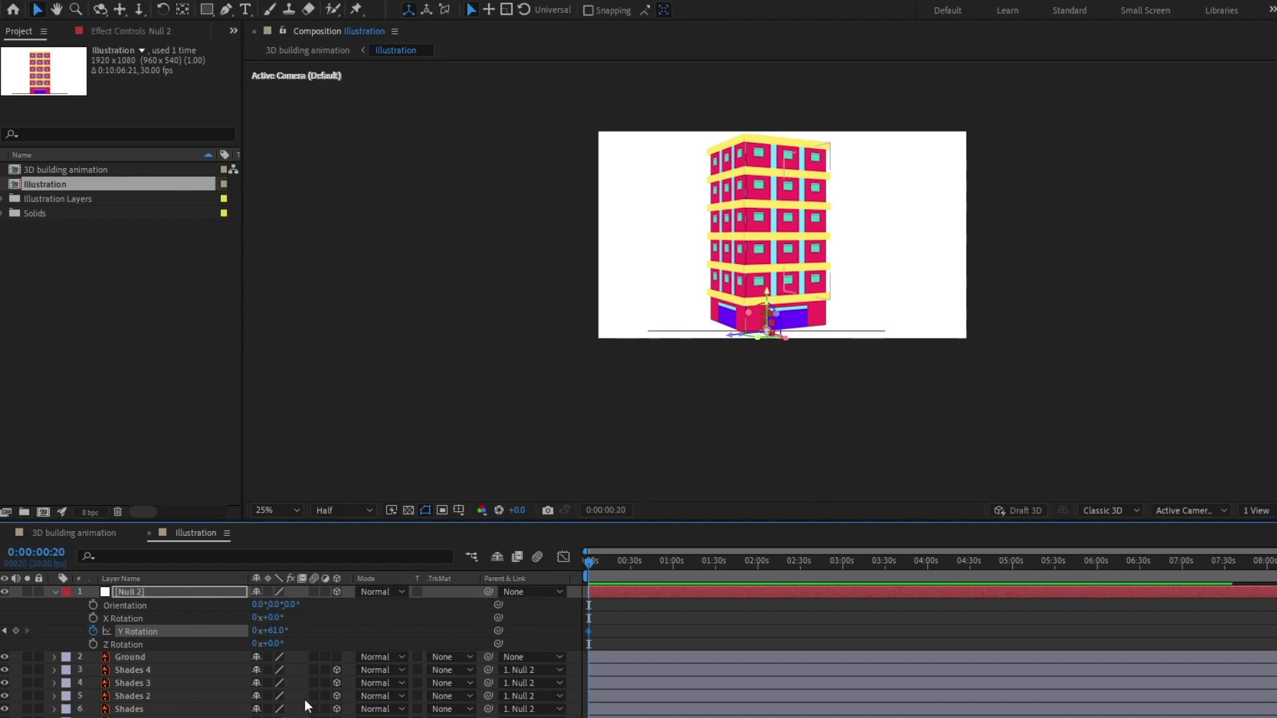
click(256, 632)
text(1)
key(Return)
- Set the degrees of the null's first Y Rotation keyframe to 0 at the start of the timeline
key(Home)
key(equal)
key(equal)
key(equal)
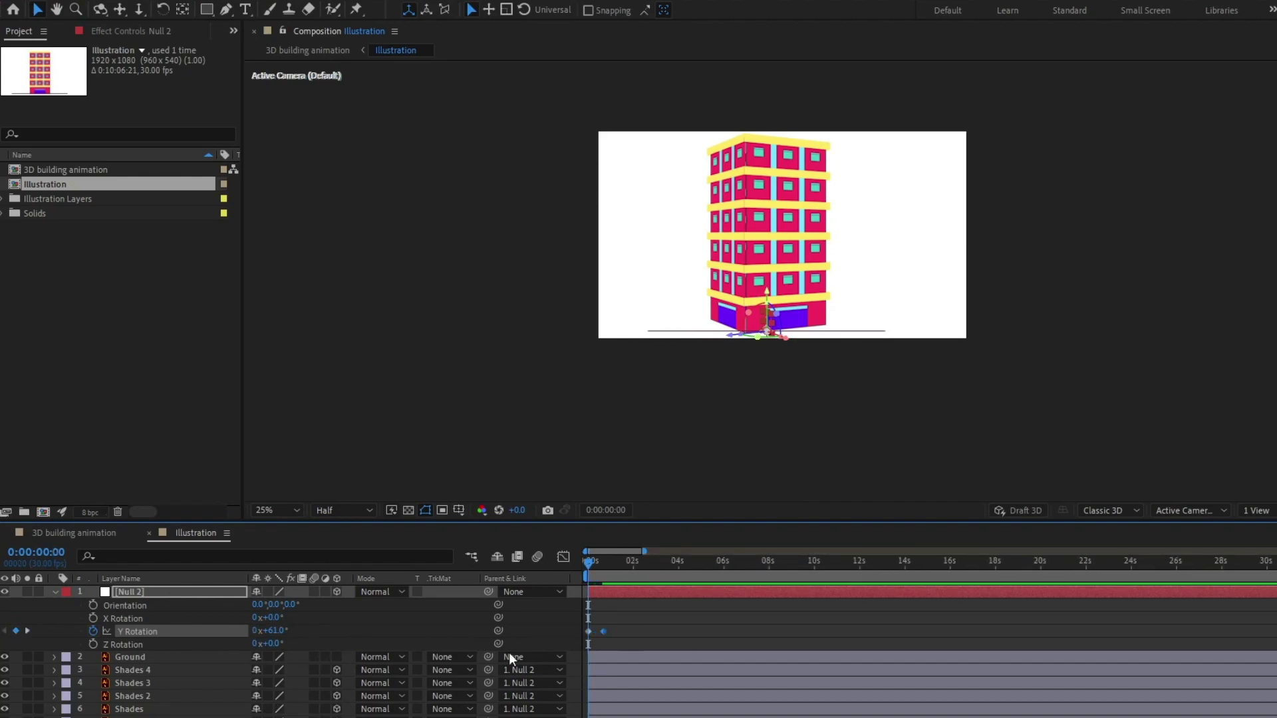
click(277, 629)
text(0)
key(Return)
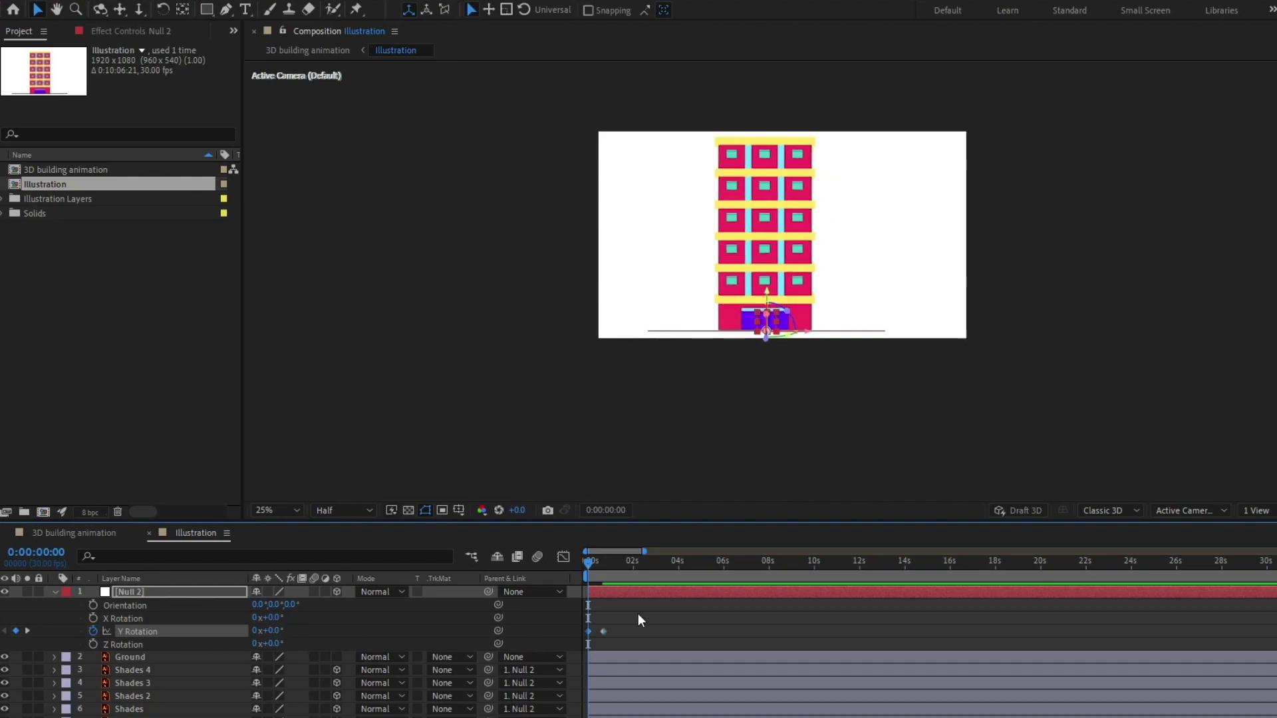
- Add the expression loopIn()+loopOut()-value; to the null's Y Rotation
alt+click(93, 632)
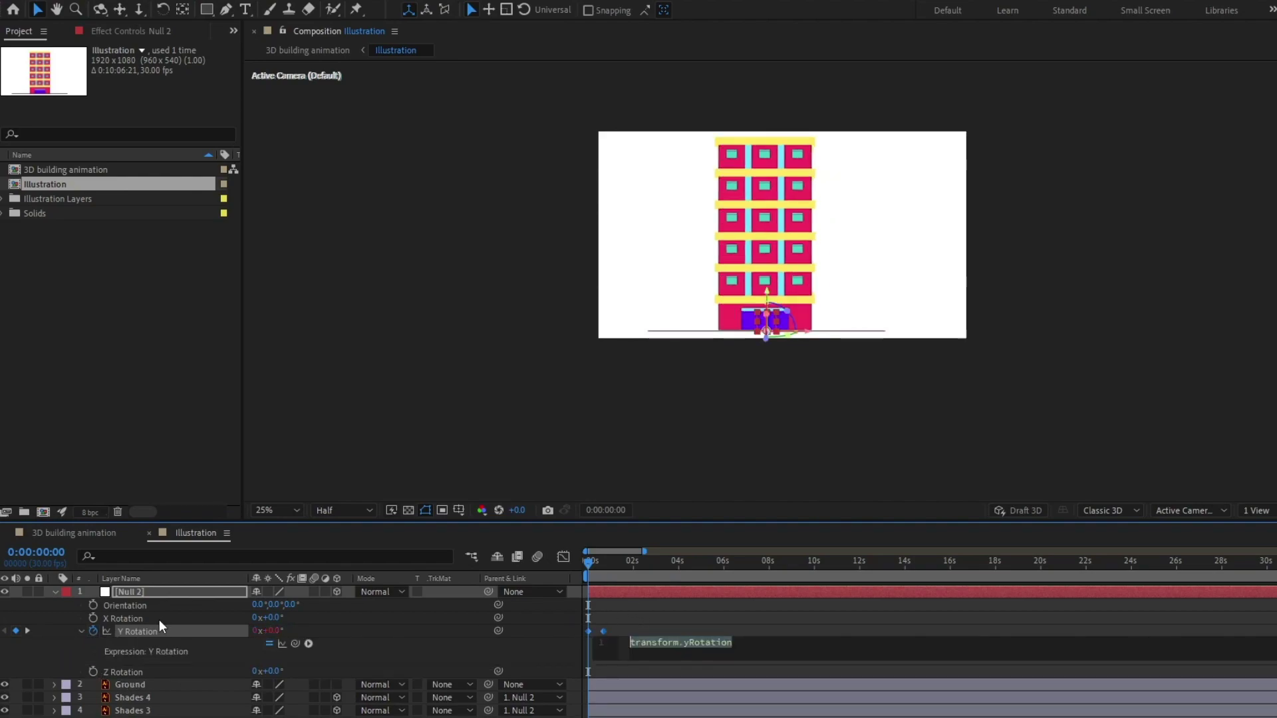
text(loo)
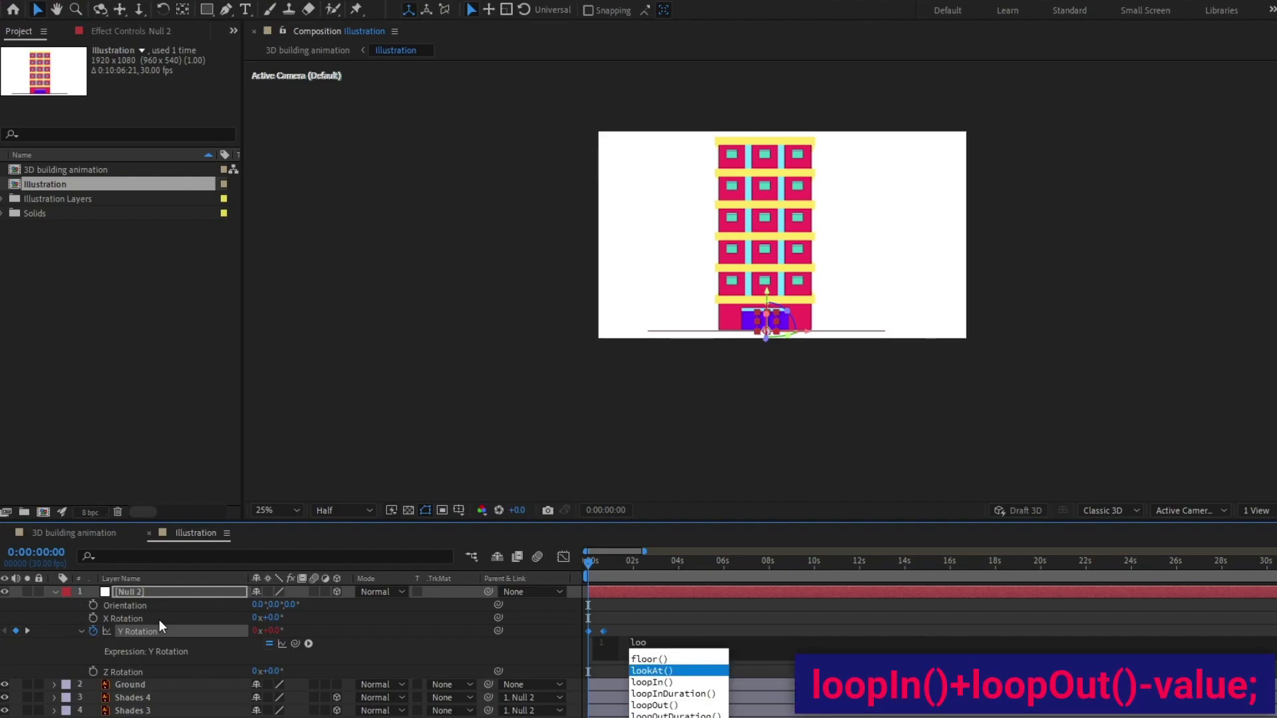
key(Down)
key(Return)
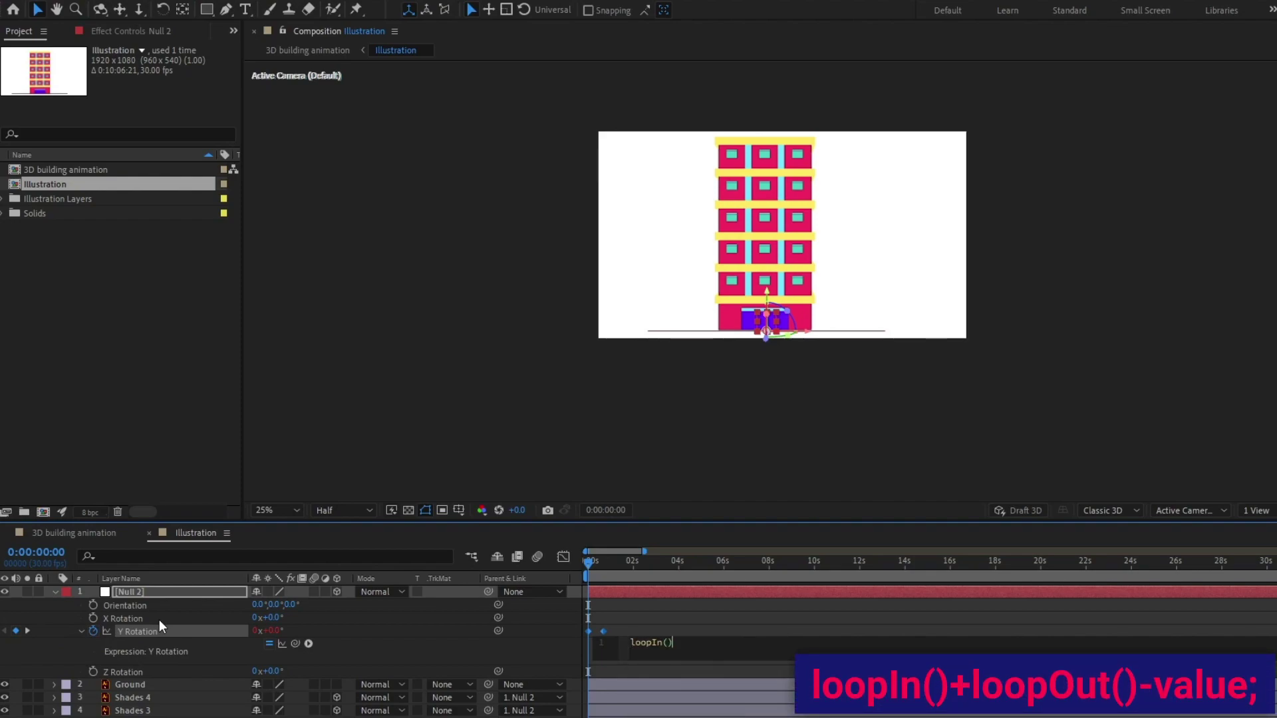
text(+loop)
key(Down)
key(Down)
key(Return)
text(-val)
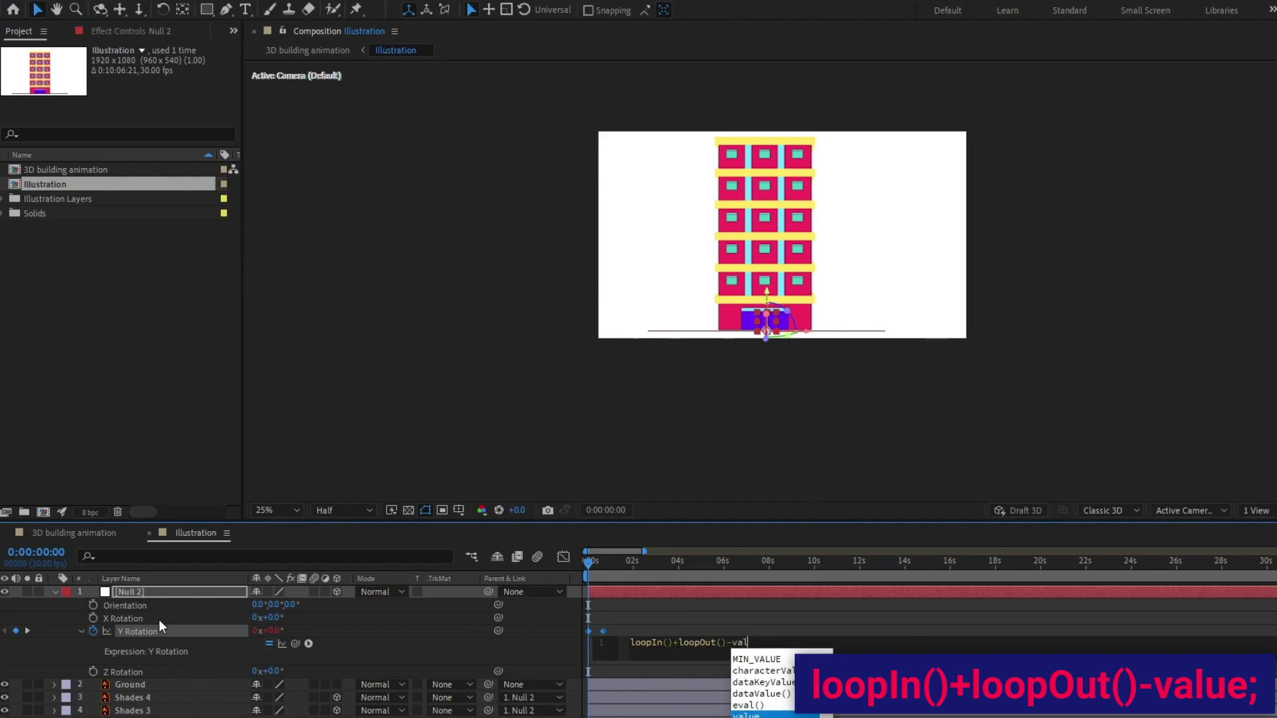
text(ue;)
key(ctrl+a)
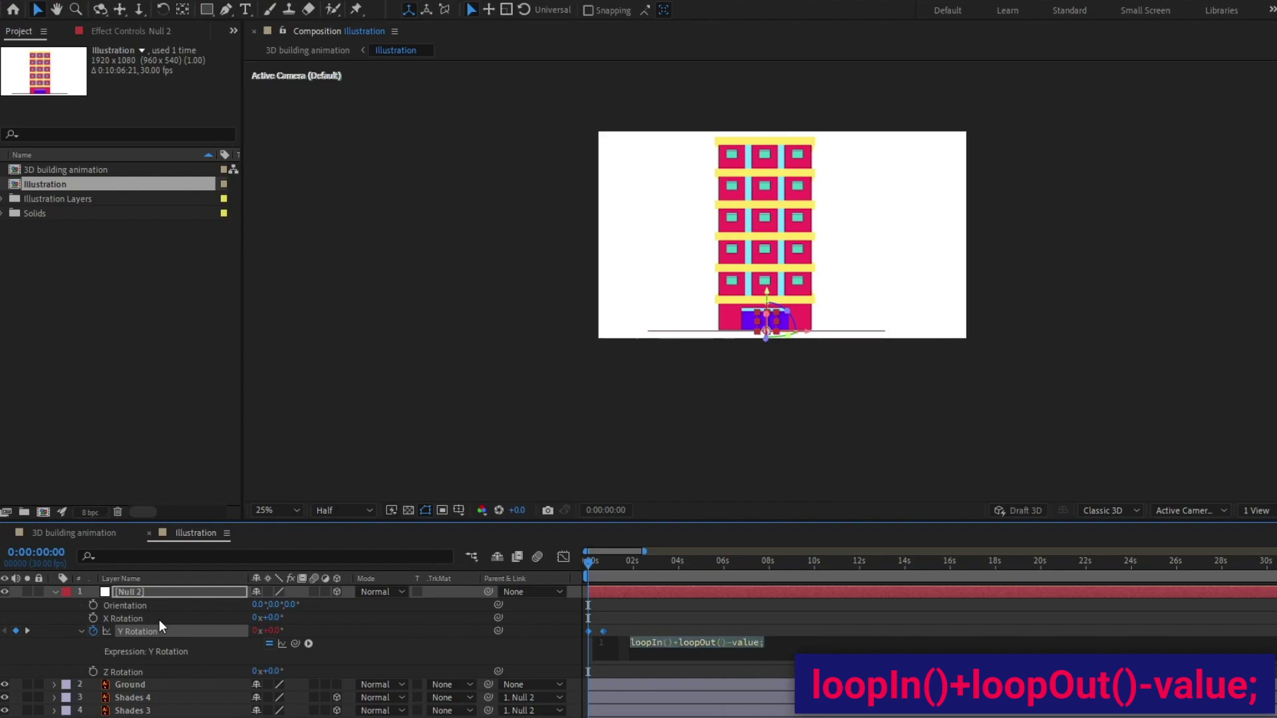
click(644, 608)
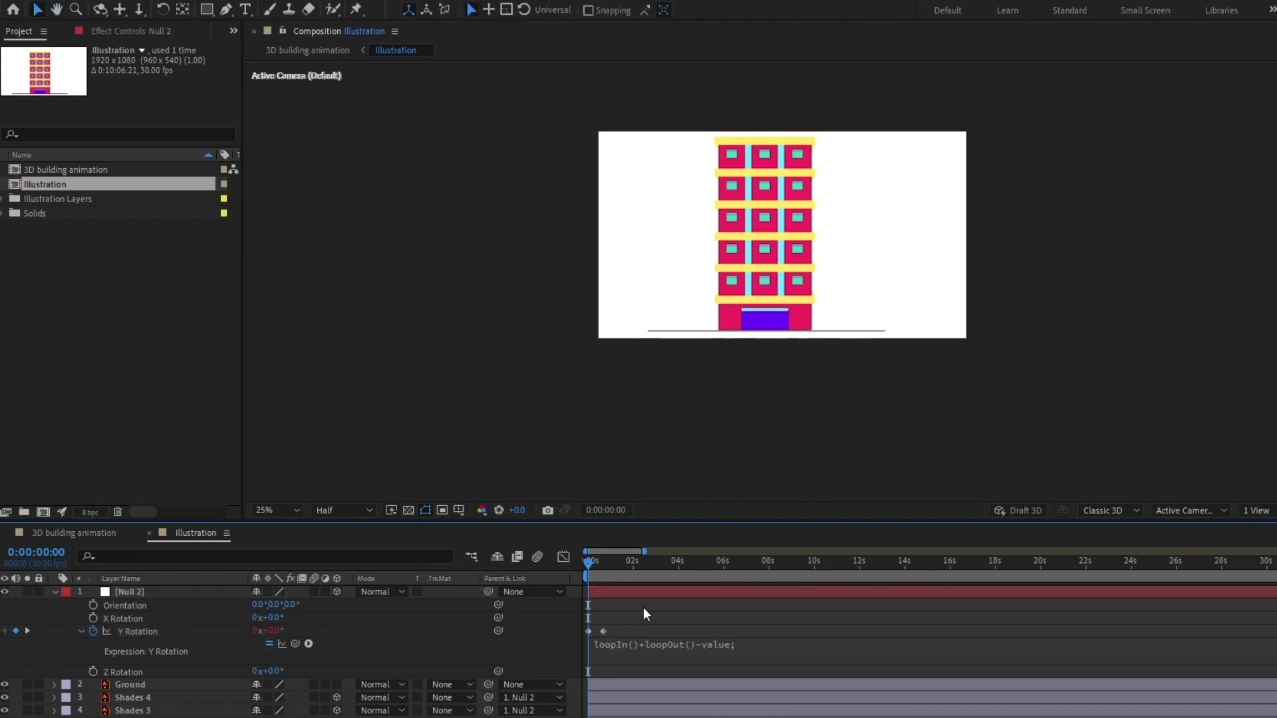
- Move the null's second Y Rotation keyframe to about 3 seconds to slow the spin, previewing the animation before and after
key(space)
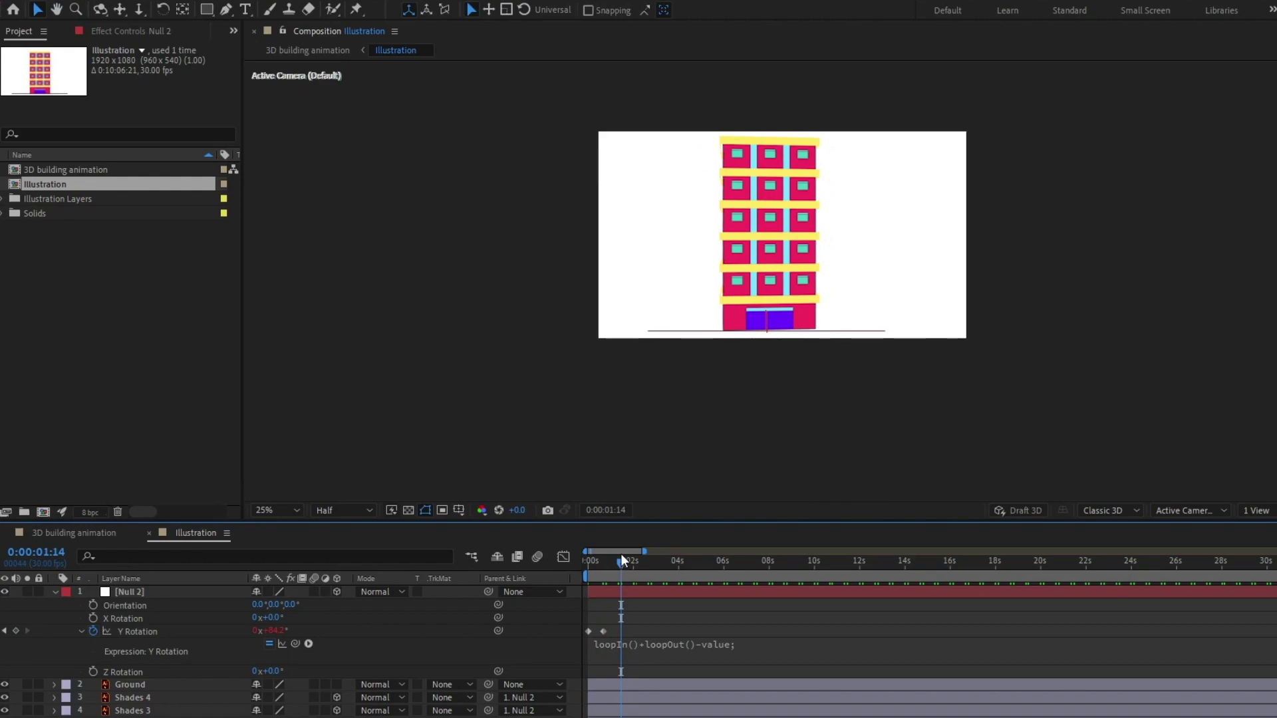
key(space)
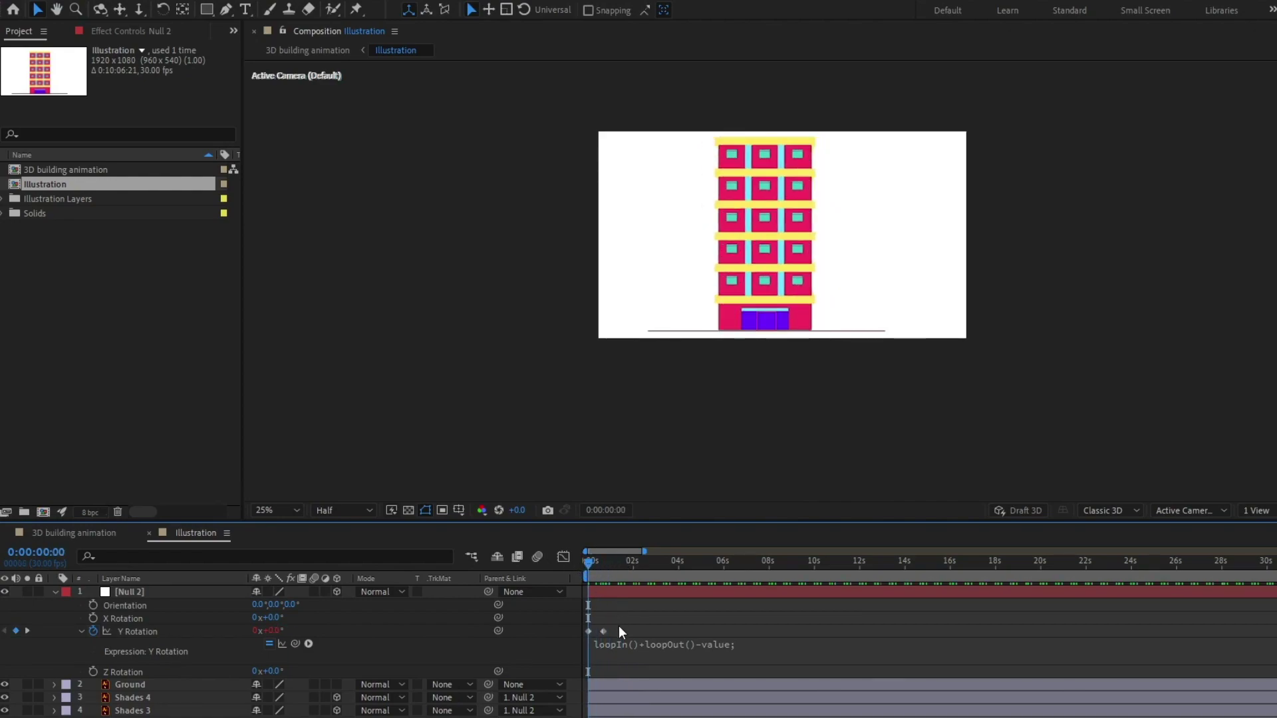
drag(603, 631, 658, 634)
key(space)
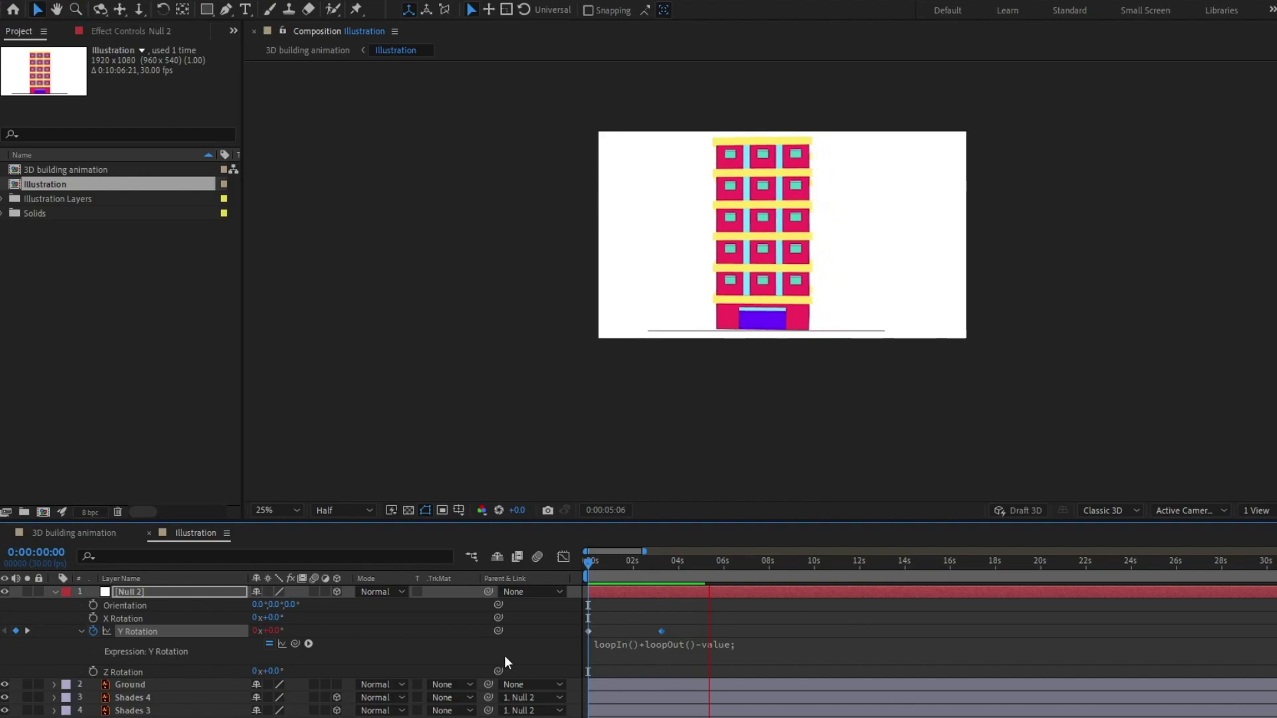
key(space)
- Delete the Ground layer and scale the building's null down to 88%
click(150, 684)
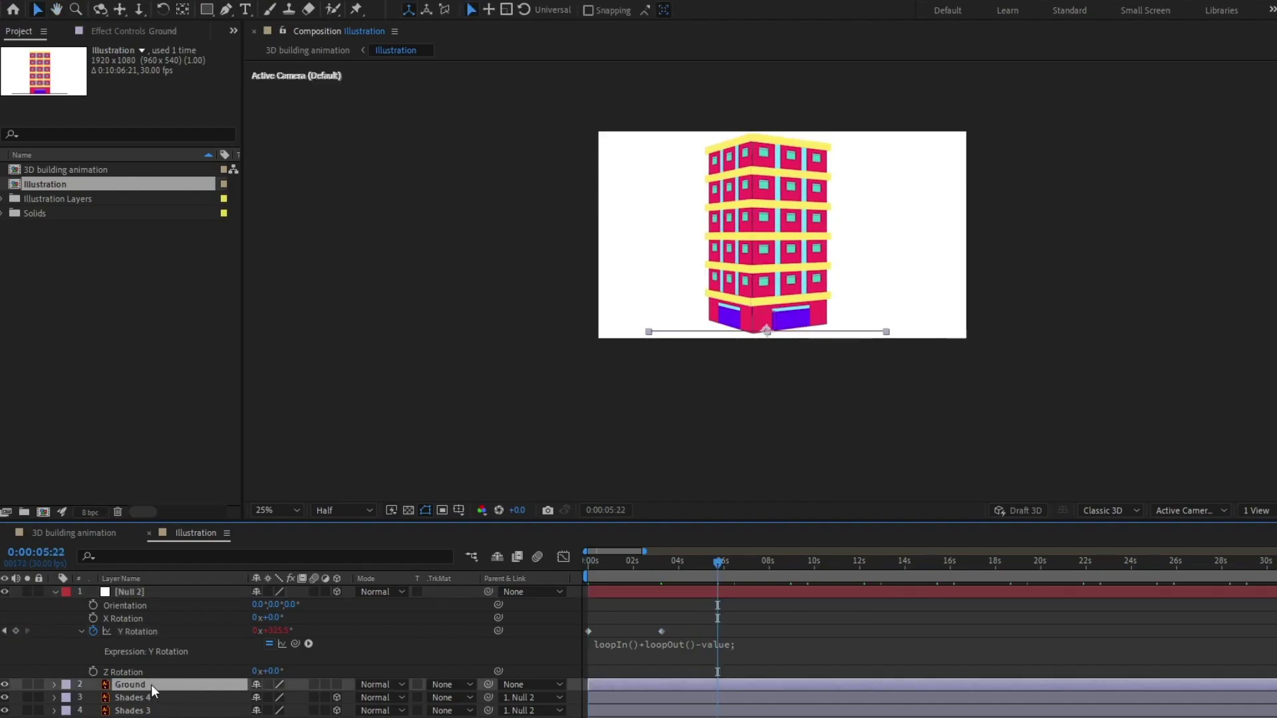
key(Delete)
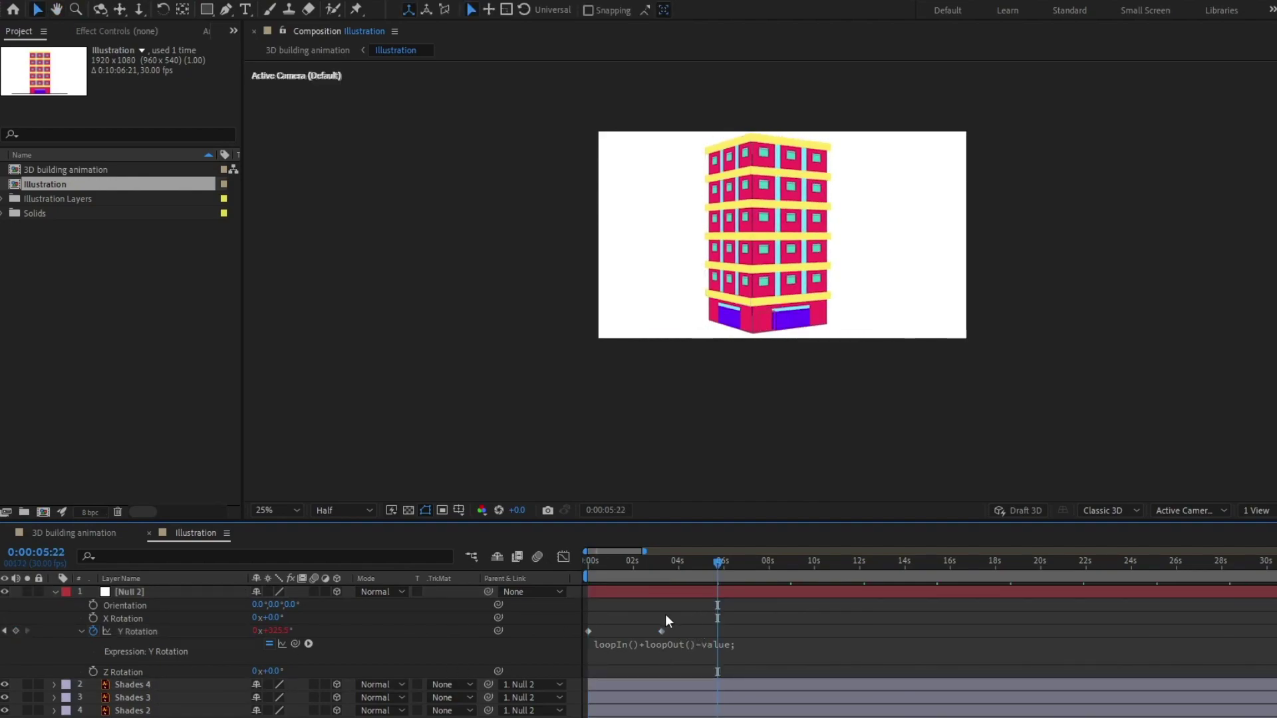
click(169, 596)
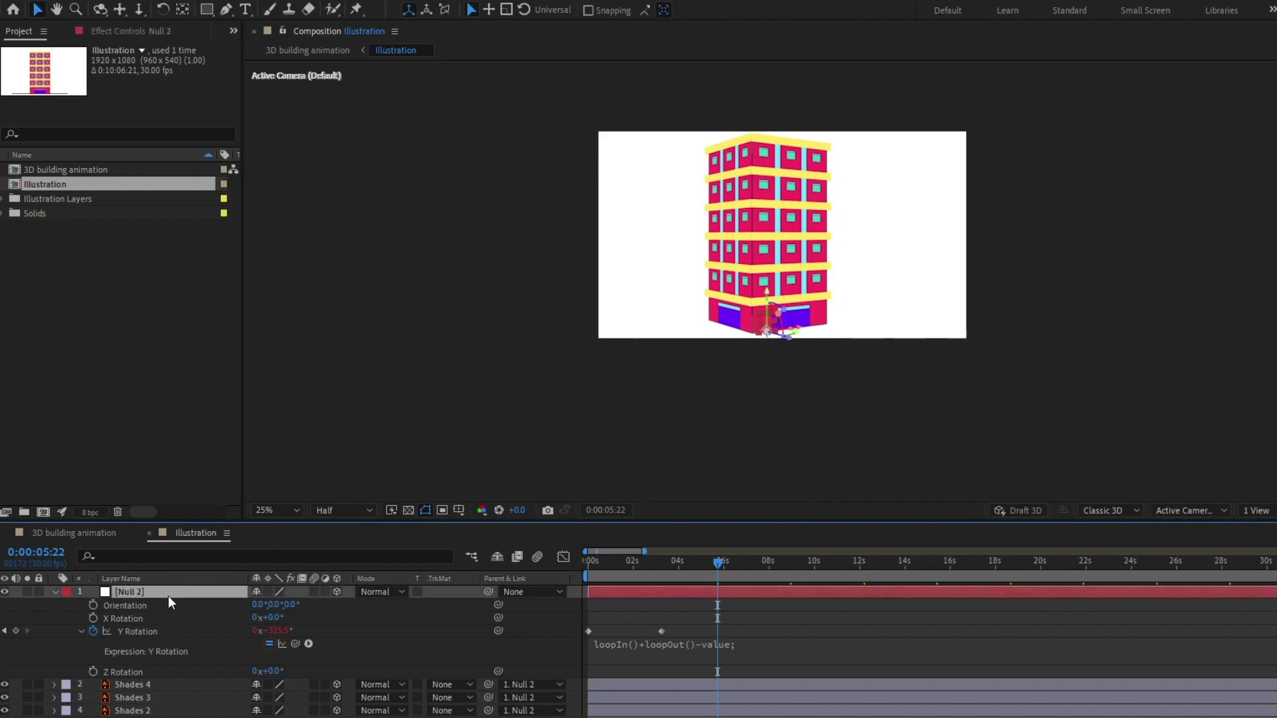
key(s)
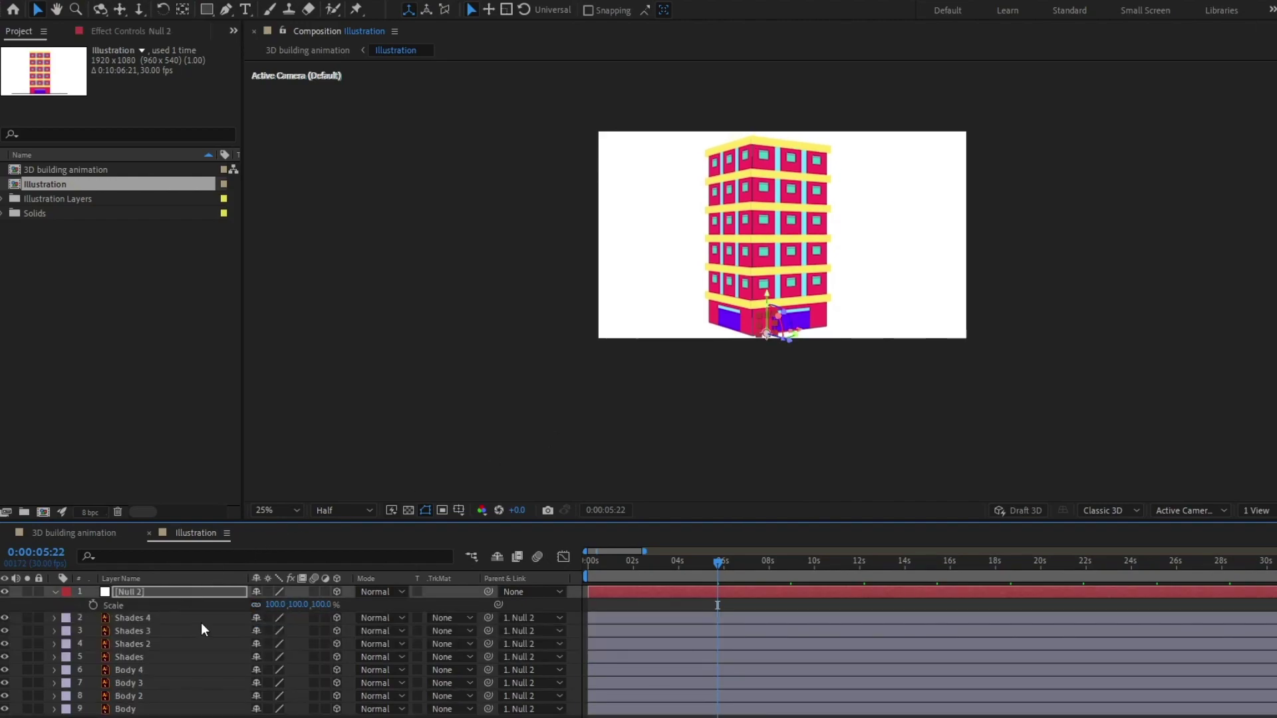
drag(279, 605, 272, 611)
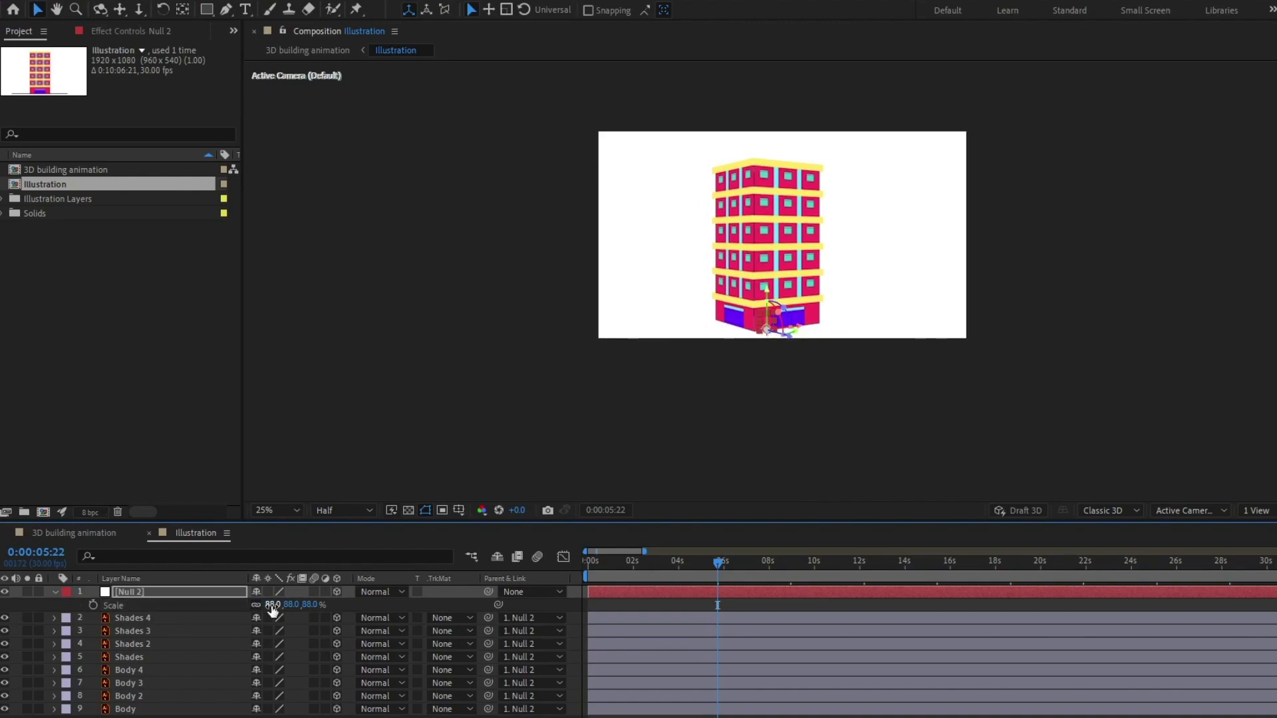
- Add a white Parallel light at 100% intensity with no falloff or cast shadows, and preview the spin from the timeline's start
right_click(634, 554)
mouse_move(699, 564)
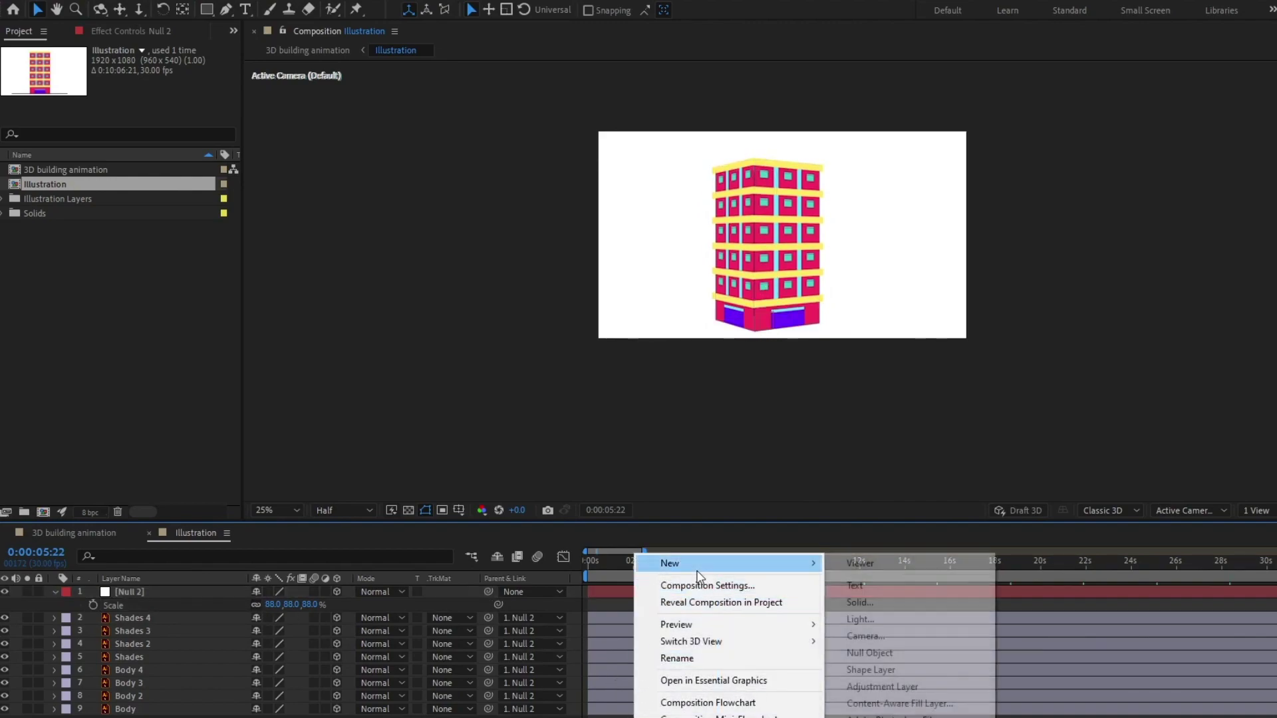
click(888, 624)
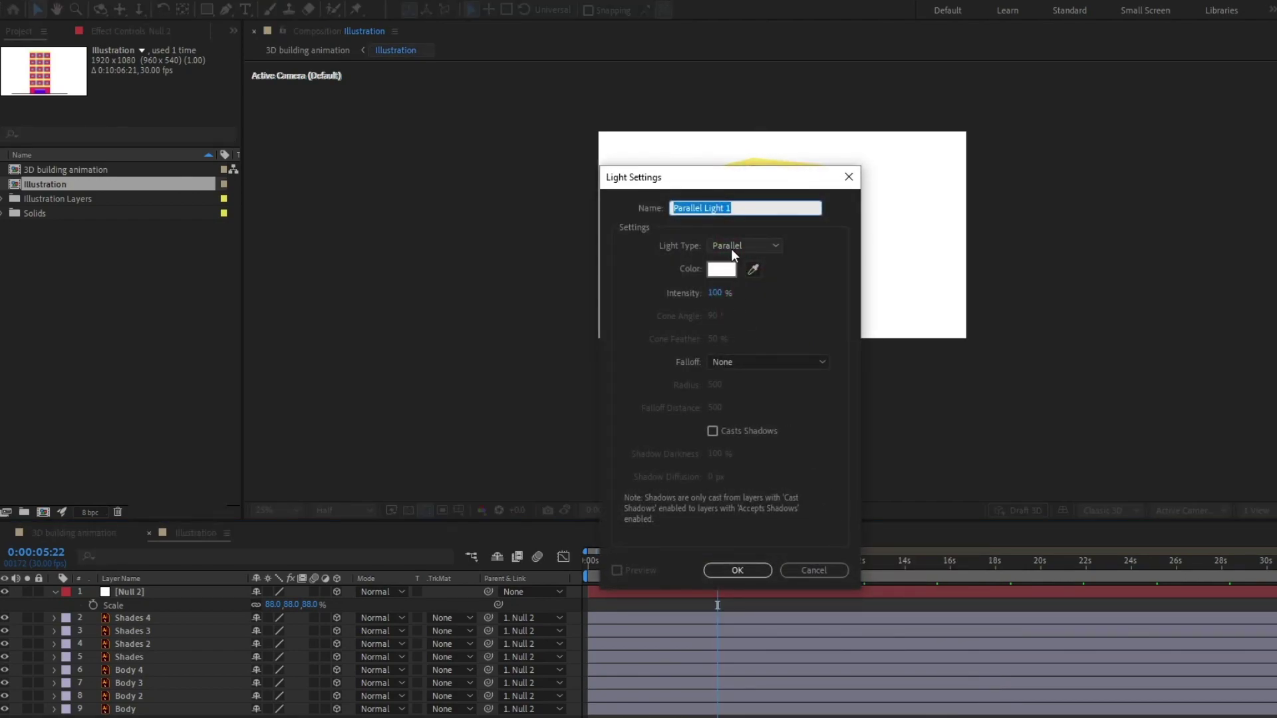
click(724, 271)
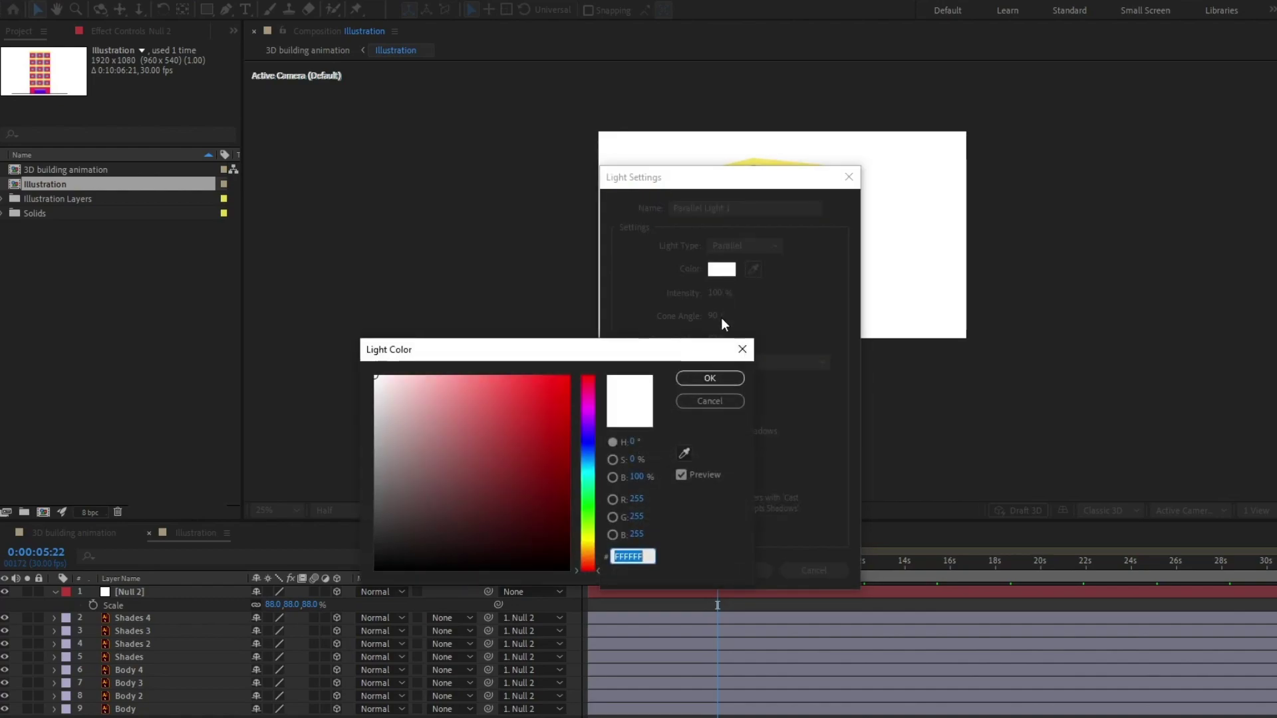
click(735, 397)
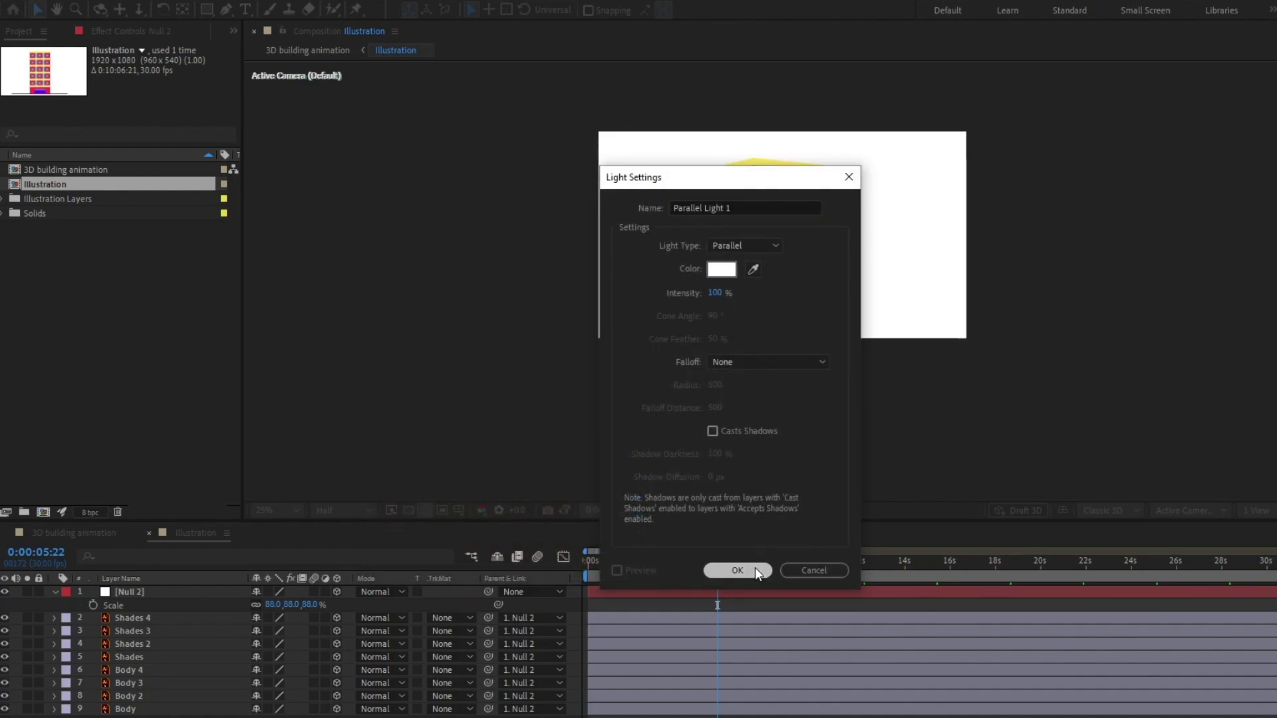
click(755, 570)
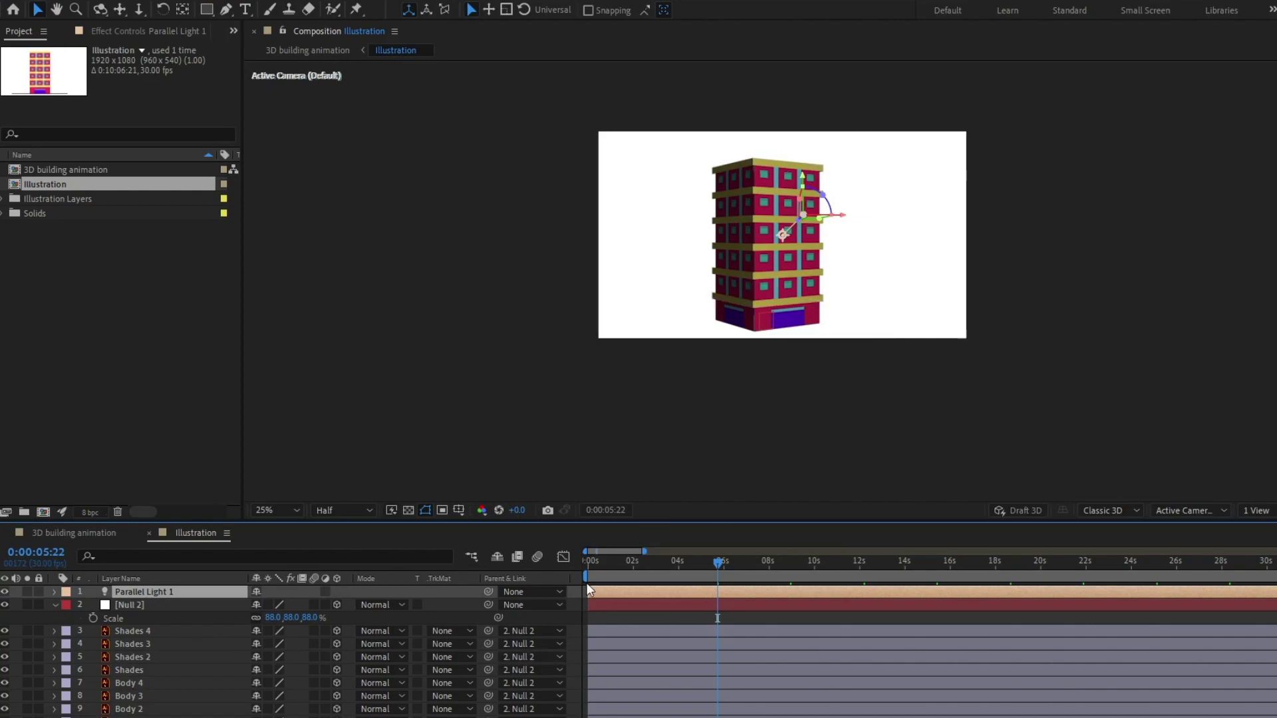
drag(610, 570, 593, 568)
key(space)
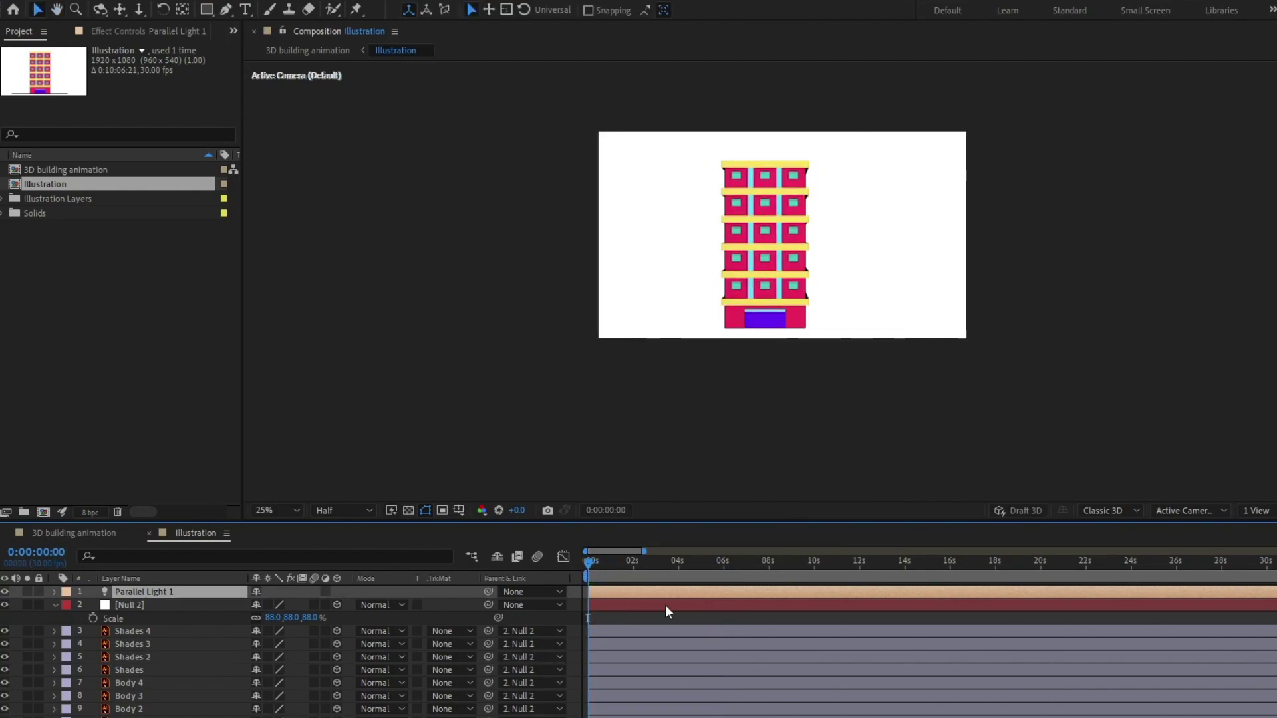